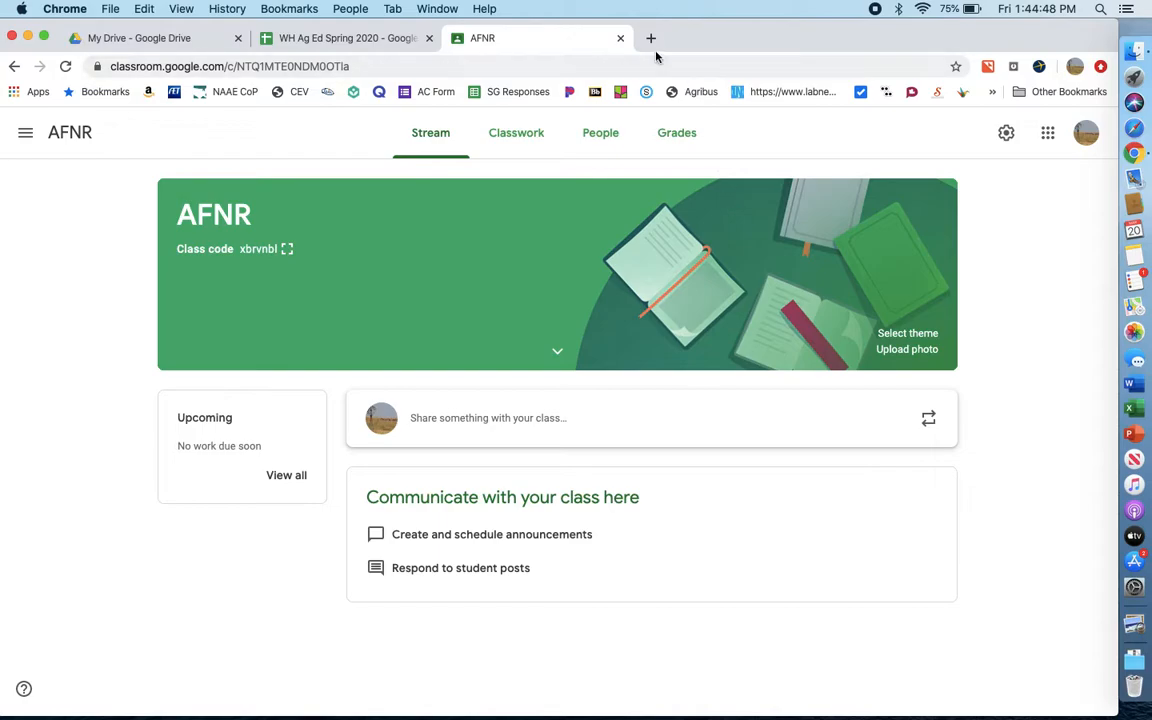
- Open theaet.com in a new browser tab and go to its login page
{"action": "left_click", "coordinate": [651, 38]}
{"action": "type", "text": "the"}
{"action": "key", "text": "Return"}
{"action": "mouse_move", "coordinate": [477, 127]}
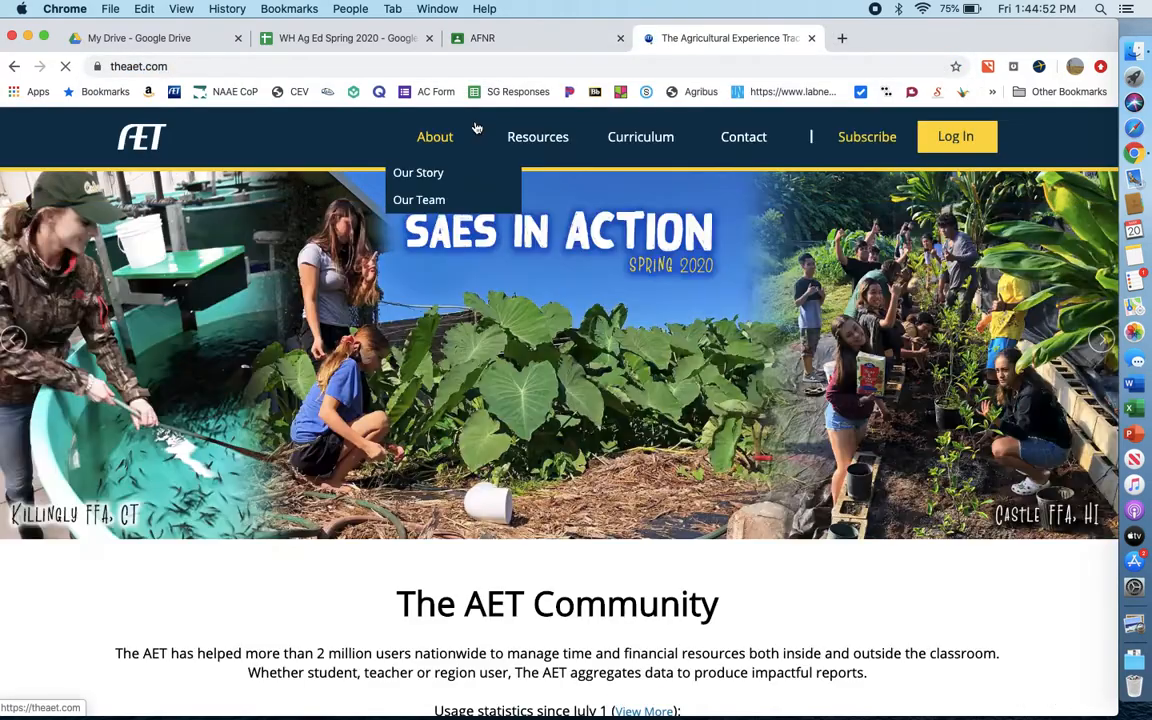
{"action": "left_click", "coordinate": [933, 136]}
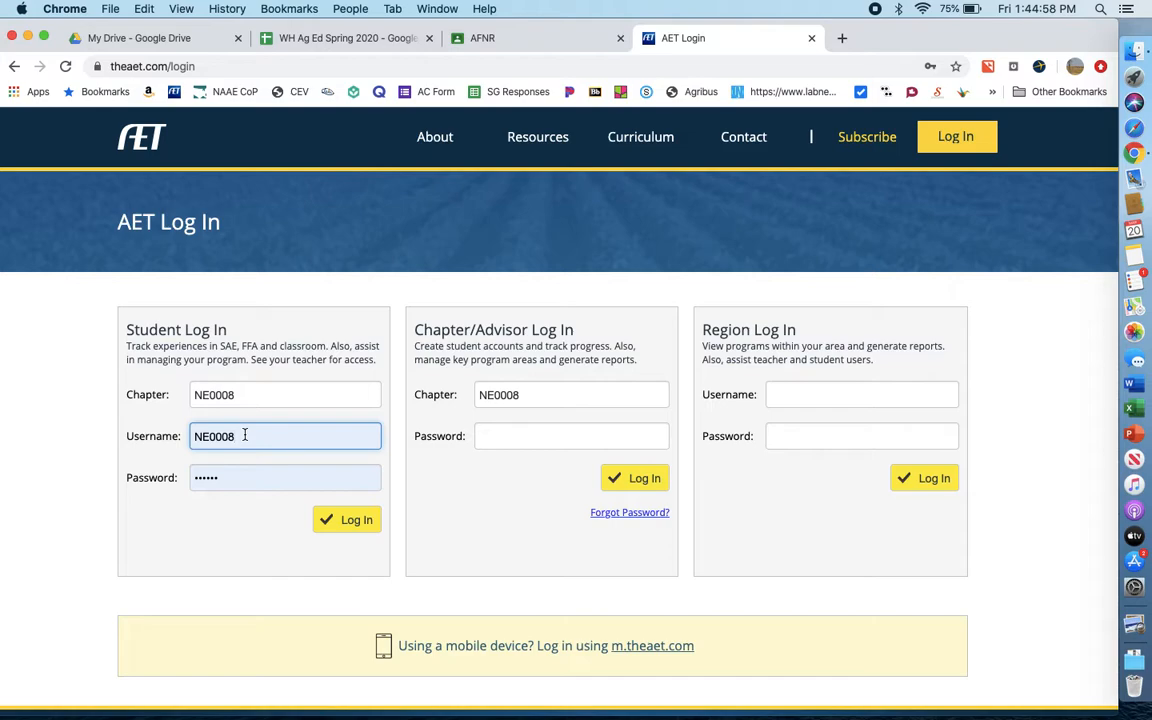
- Log in as a student, entering the account username and the account password
{"action": "double_click", "coordinate": [244, 435]}
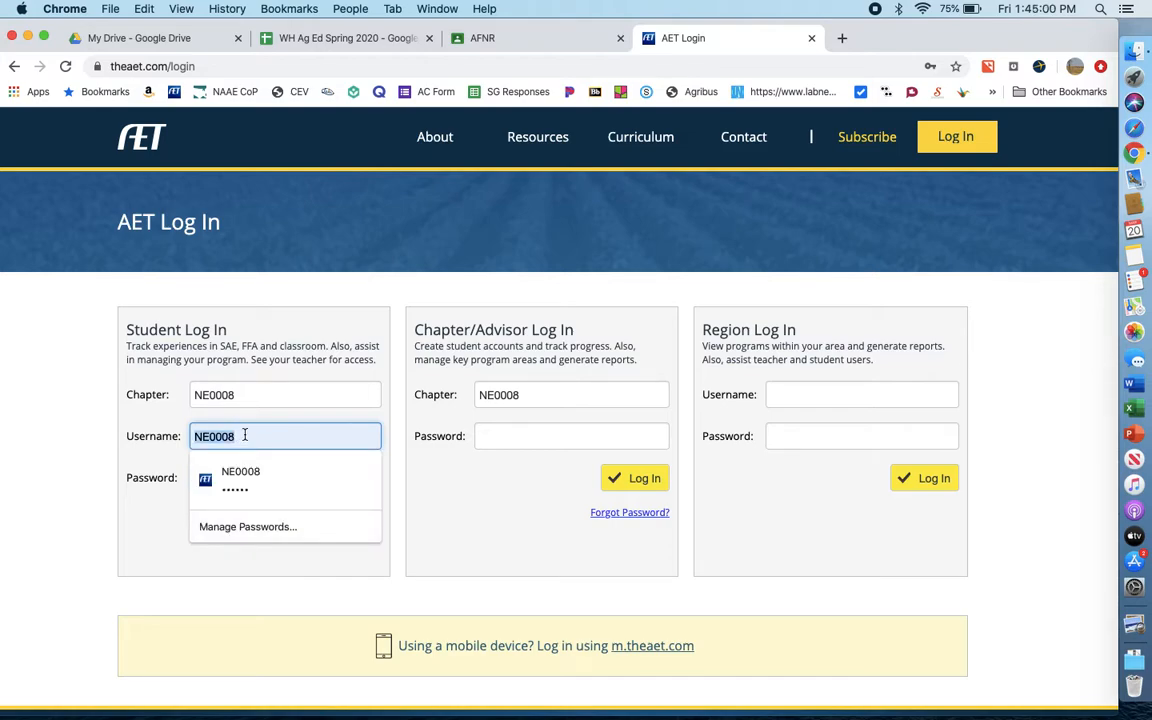
{"action": "type", "text": "jexam"}
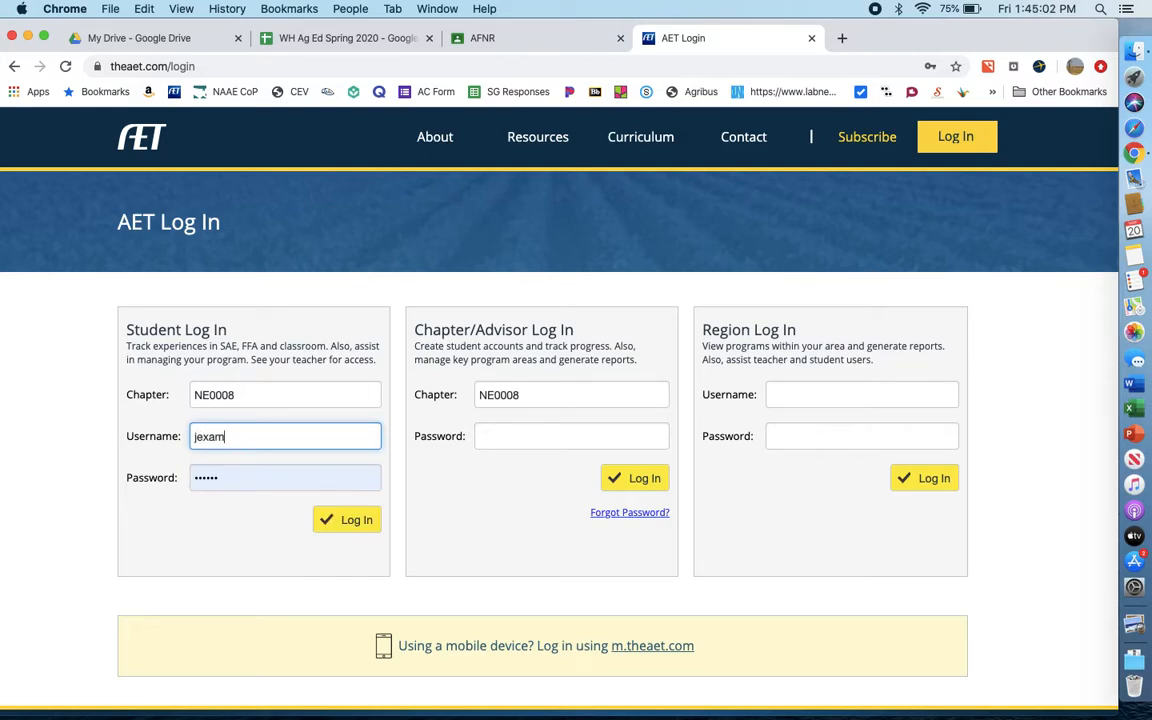
{"action": "type", "text": "ple"}
{"action": "double_click", "coordinate": [223, 477]}
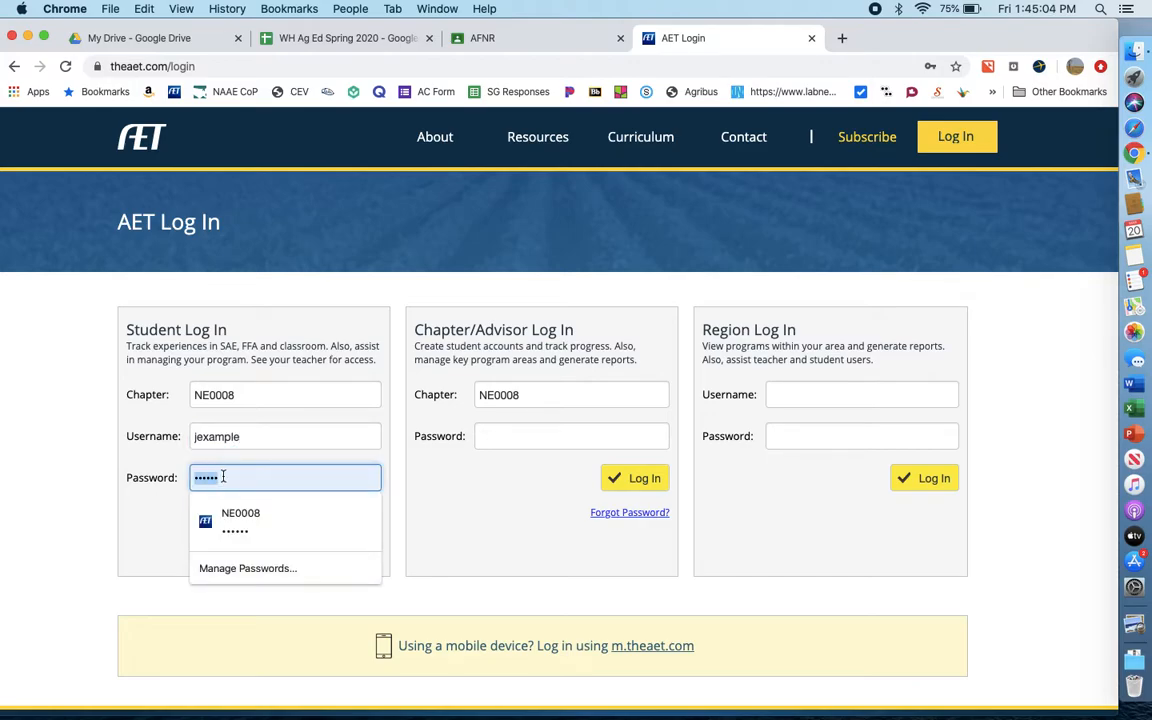
{"action": "type", "text": "password"}
{"action": "left_click", "coordinate": [338, 521]}
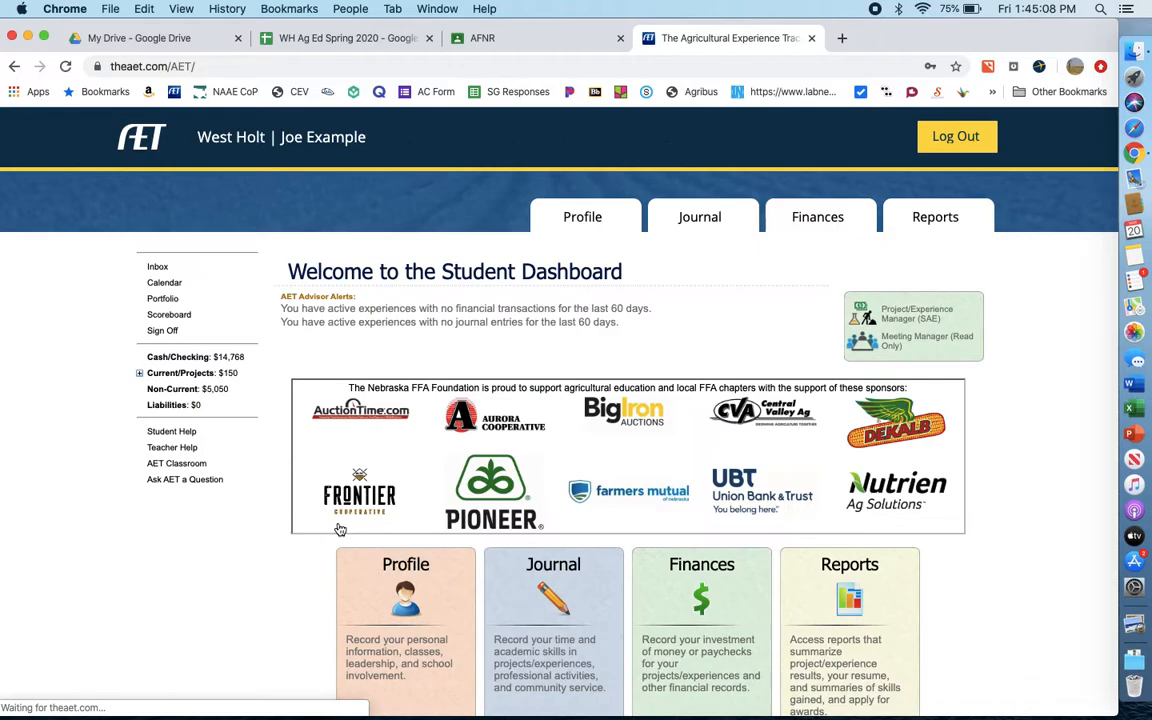
- Start a new experience in the Project/Experience Manager (SAE) and name the project "Water and Pepper Plants"
{"action": "scroll", "coordinate": [547, 437], "scroll_direction": "down", "scroll_amount": 1}
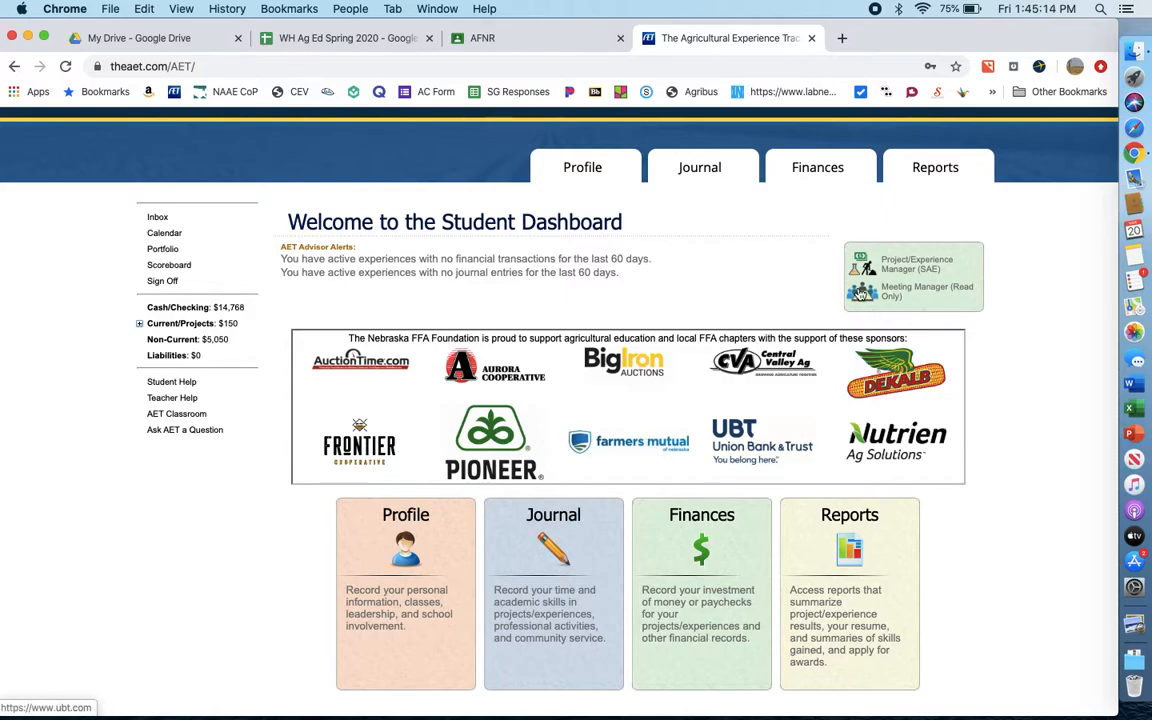
{"action": "left_click", "coordinate": [914, 268]}
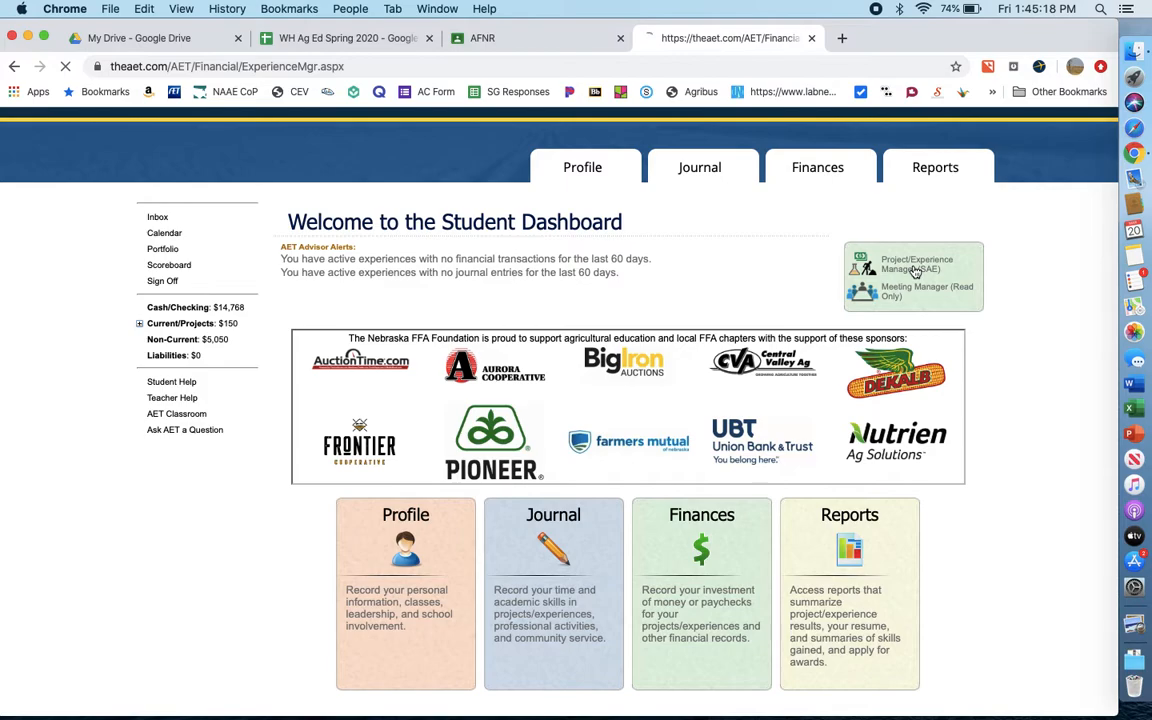
{"action": "left_click", "coordinate": [582, 297]}
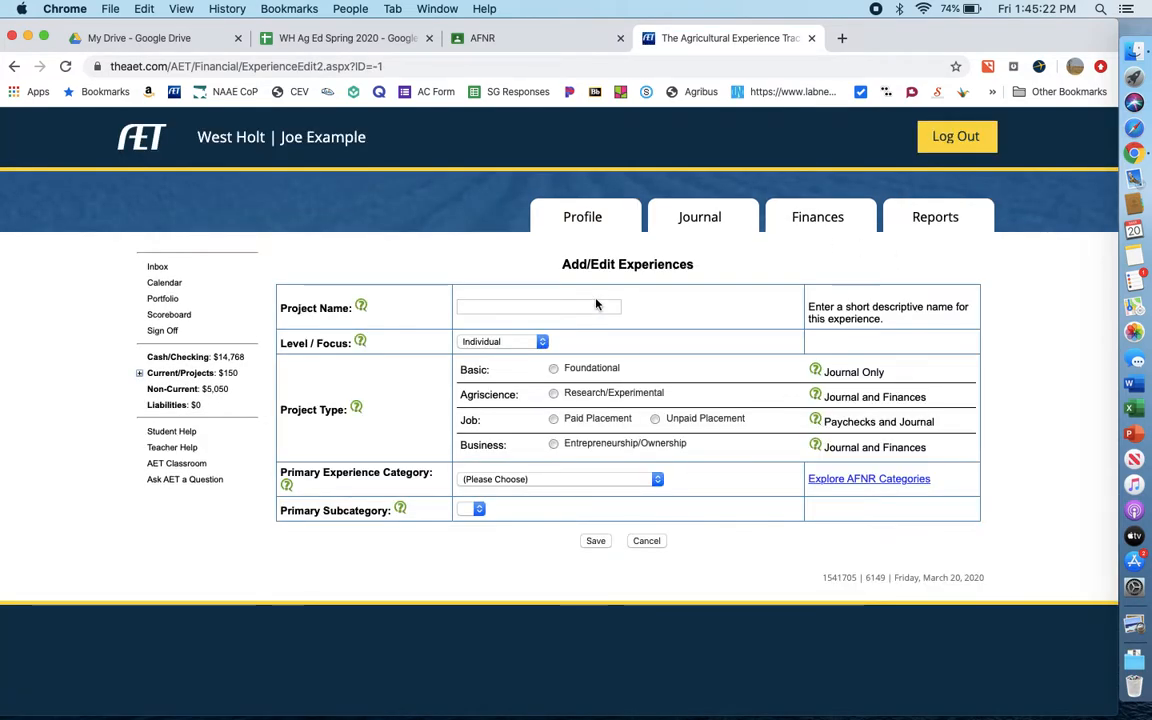
{"action": "left_click", "coordinate": [552, 307]}
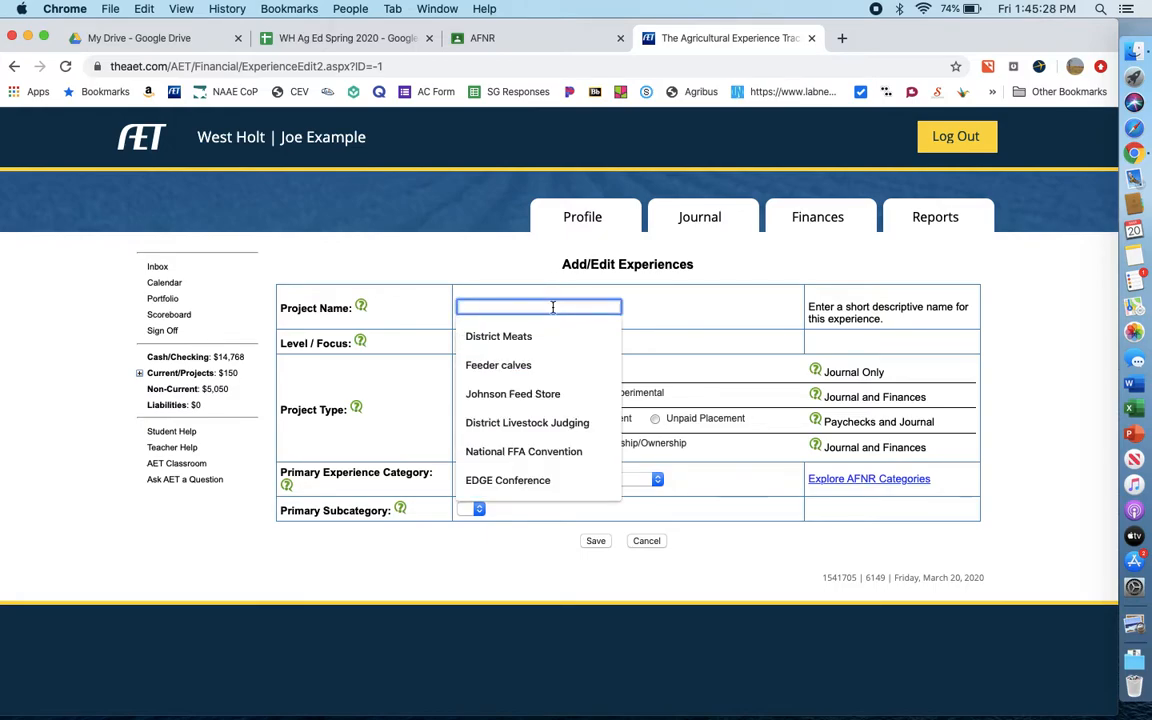
{"action": "type", "text": "Wa"}
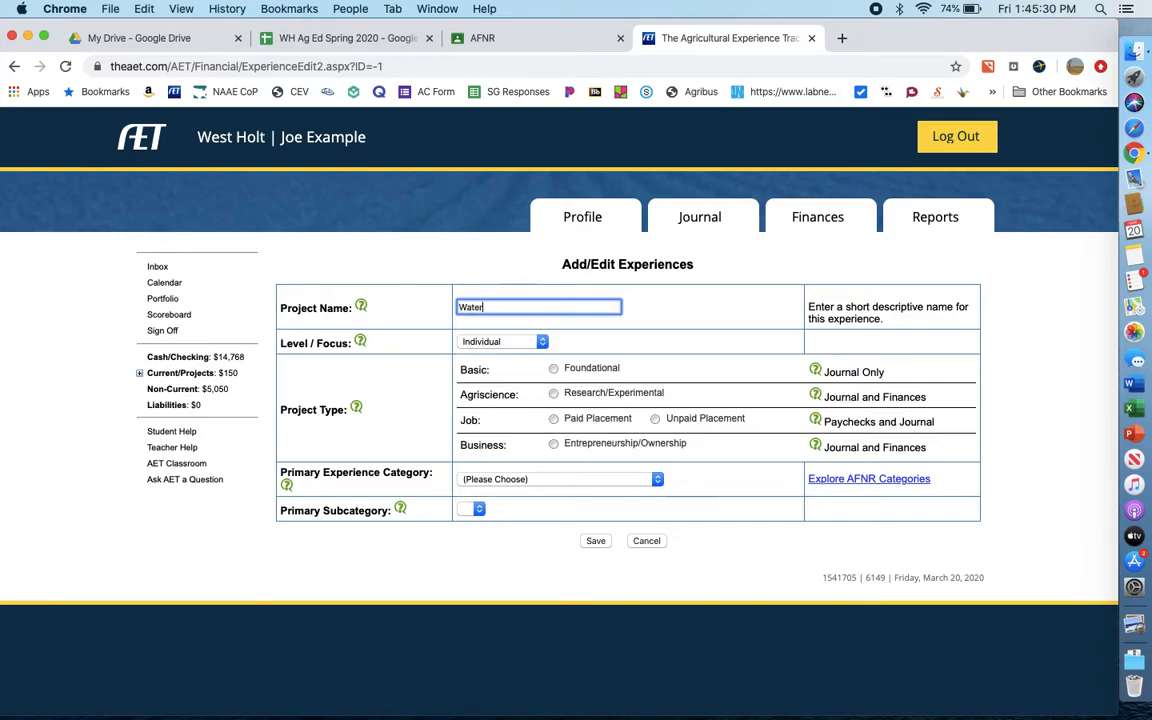
{"action": "type", "text": "ter and Pepper Plants"}
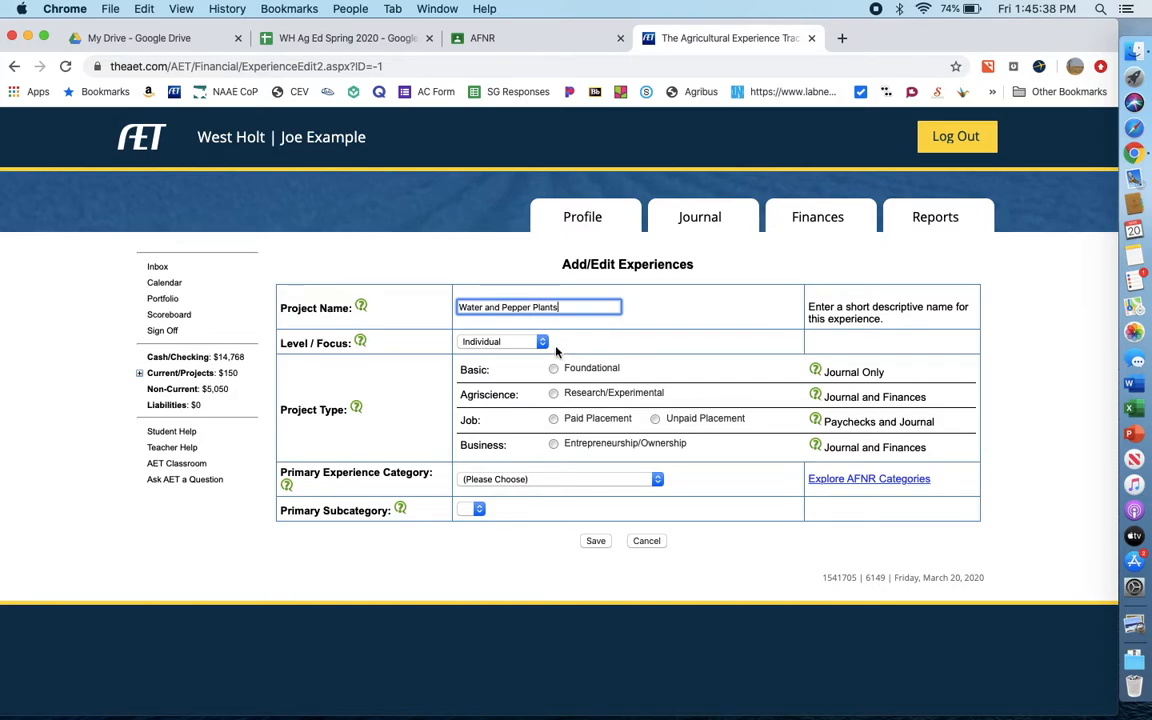
- Set the project type to Research/Experimental, the category to Plant Systems and the subcategory to Vegetable, and save the experience
{"action": "left_click", "coordinate": [554, 395]}
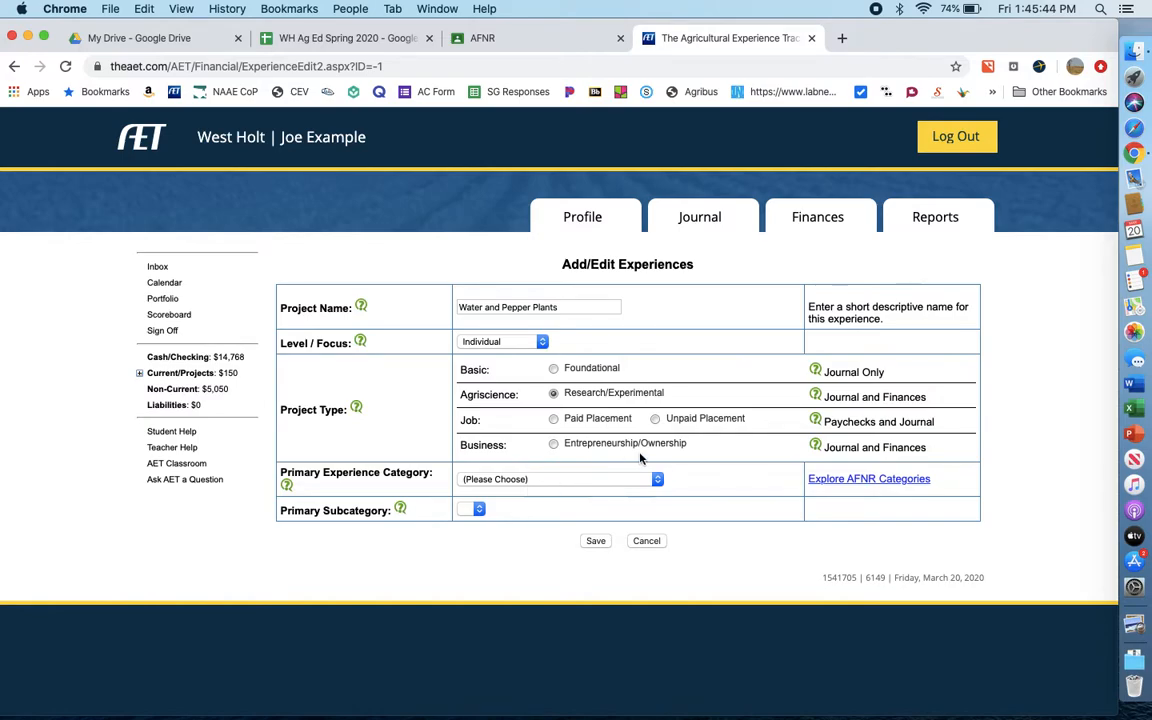
{"action": "left_click", "coordinate": [655, 481]}
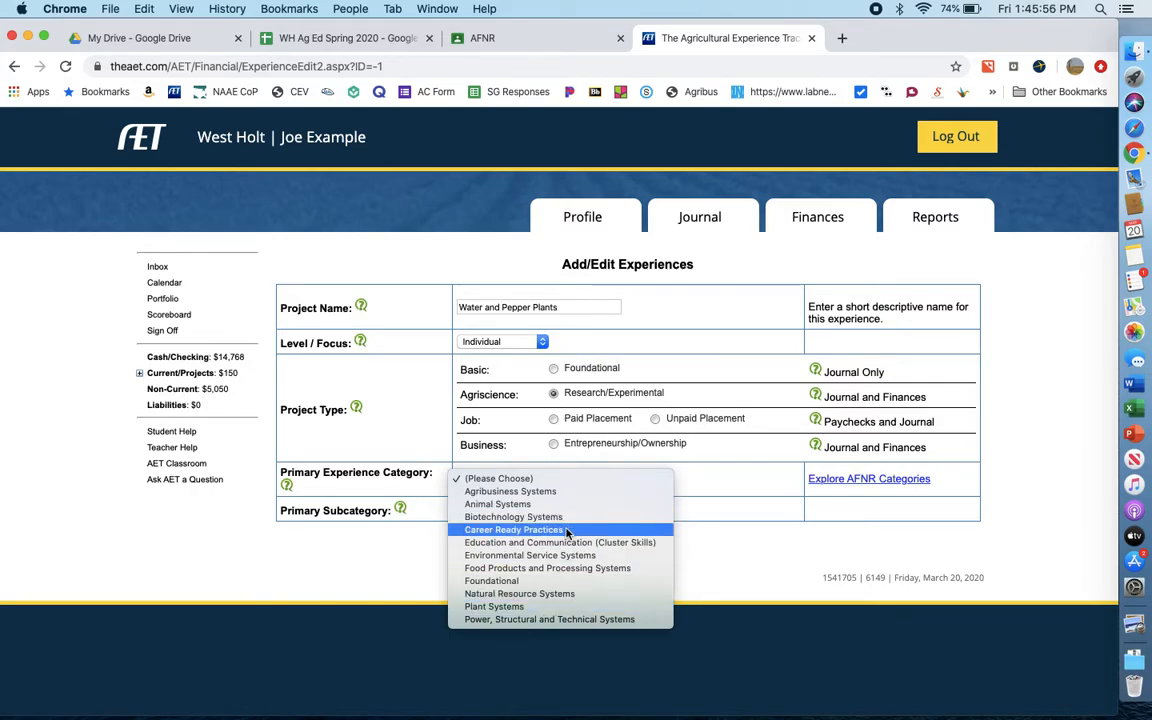
{"action": "left_click", "coordinate": [550, 608]}
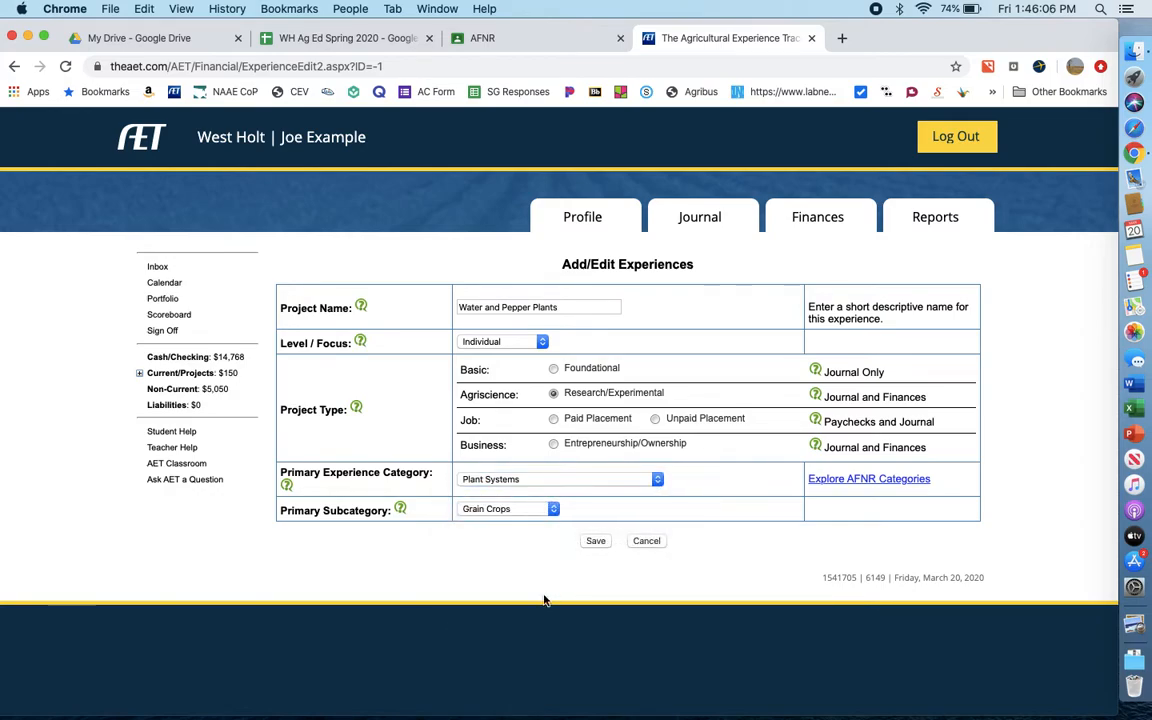
{"action": "left_click", "coordinate": [552, 510]}
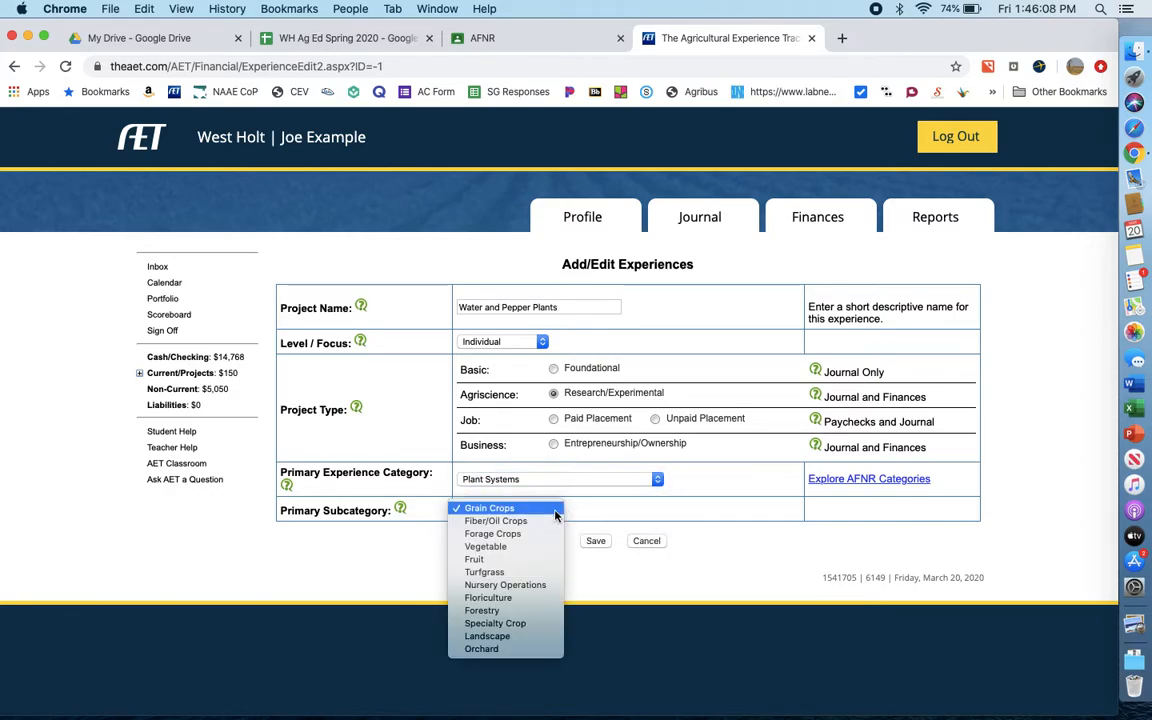
{"action": "left_click", "coordinate": [522, 552]}
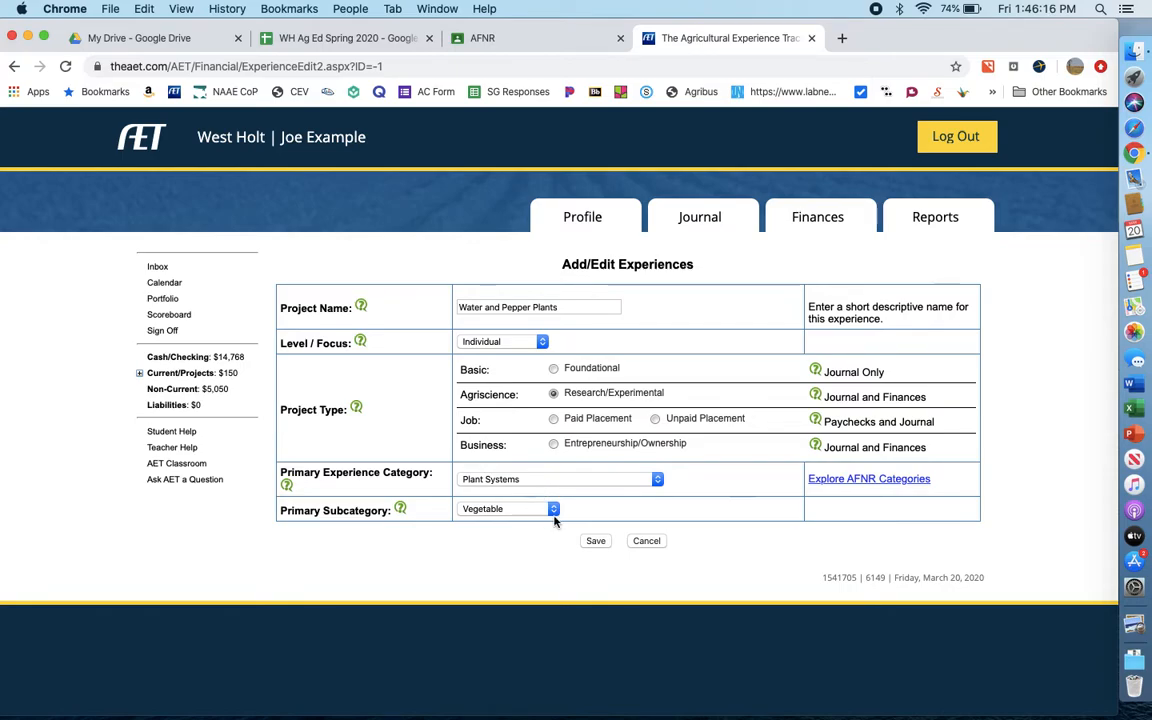
{"action": "left_click", "coordinate": [599, 545]}
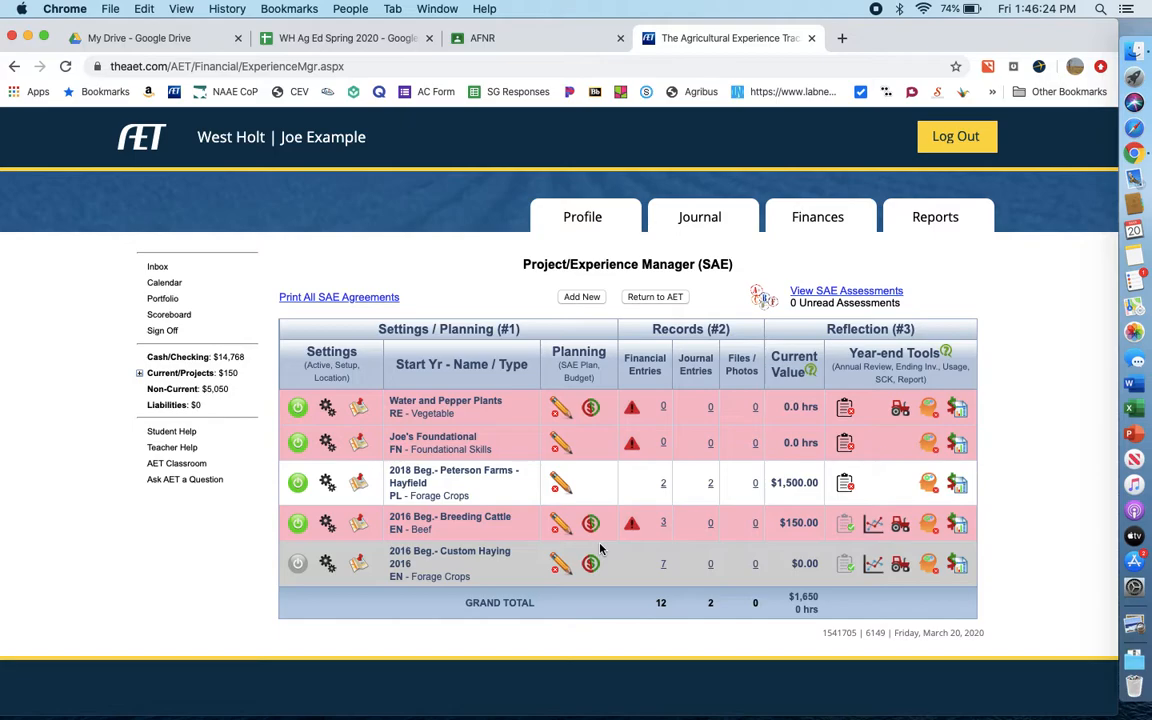
- Open the SAE plan of the Water and Pepper Plants project and review the description prompts
{"action": "left_click", "coordinate": [556, 417]}
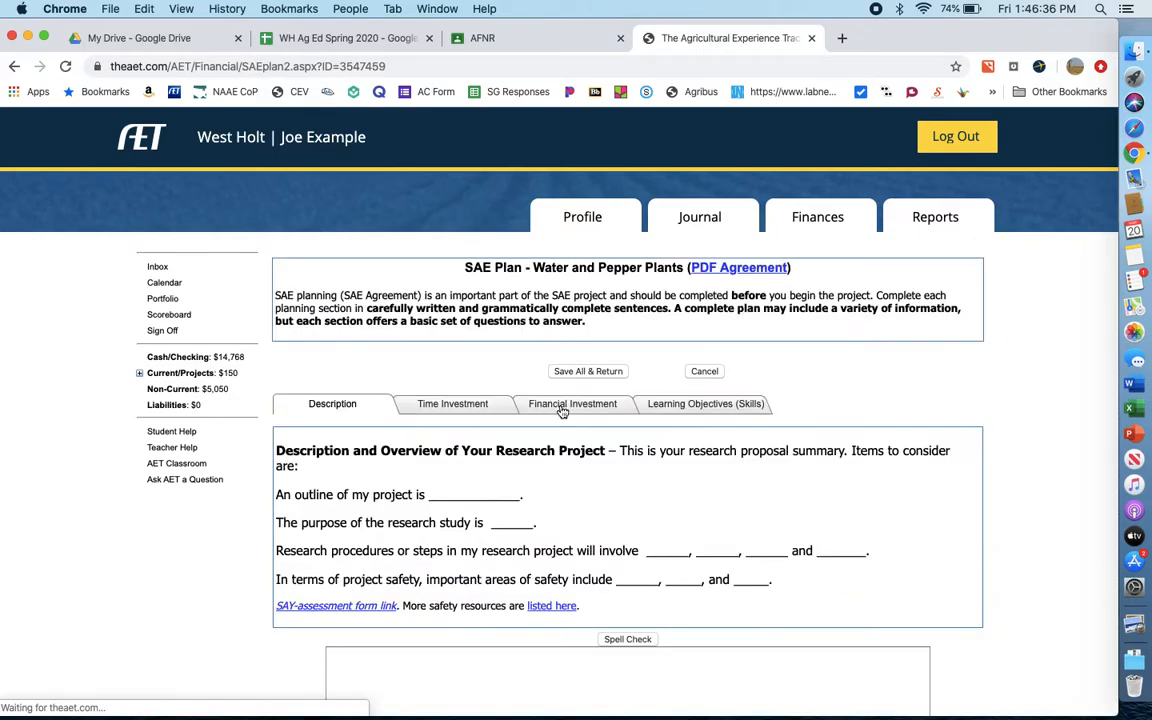
{"action": "scroll", "coordinate": [543, 494], "scroll_direction": "down", "scroll_amount": 3}
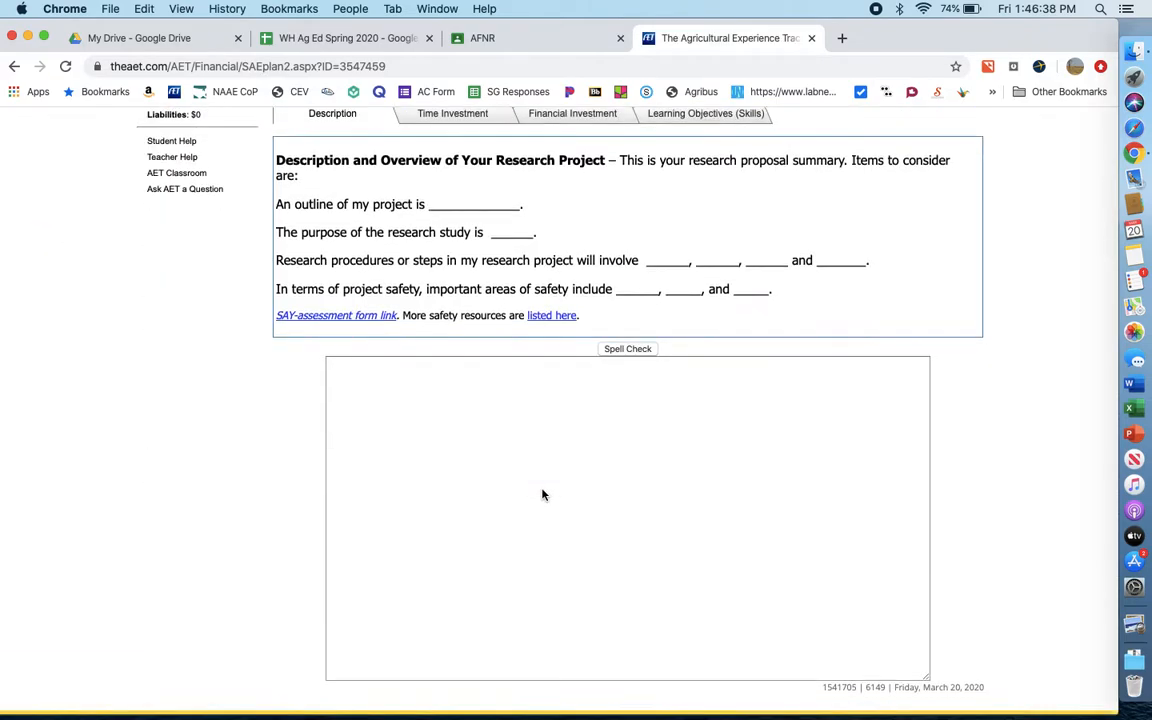
{"action": "scroll", "coordinate": [543, 489], "scroll_direction": "up", "scroll_amount": 2}
{"action": "scroll", "coordinate": [543, 489], "scroll_direction": "down", "scroll_amount": 2}
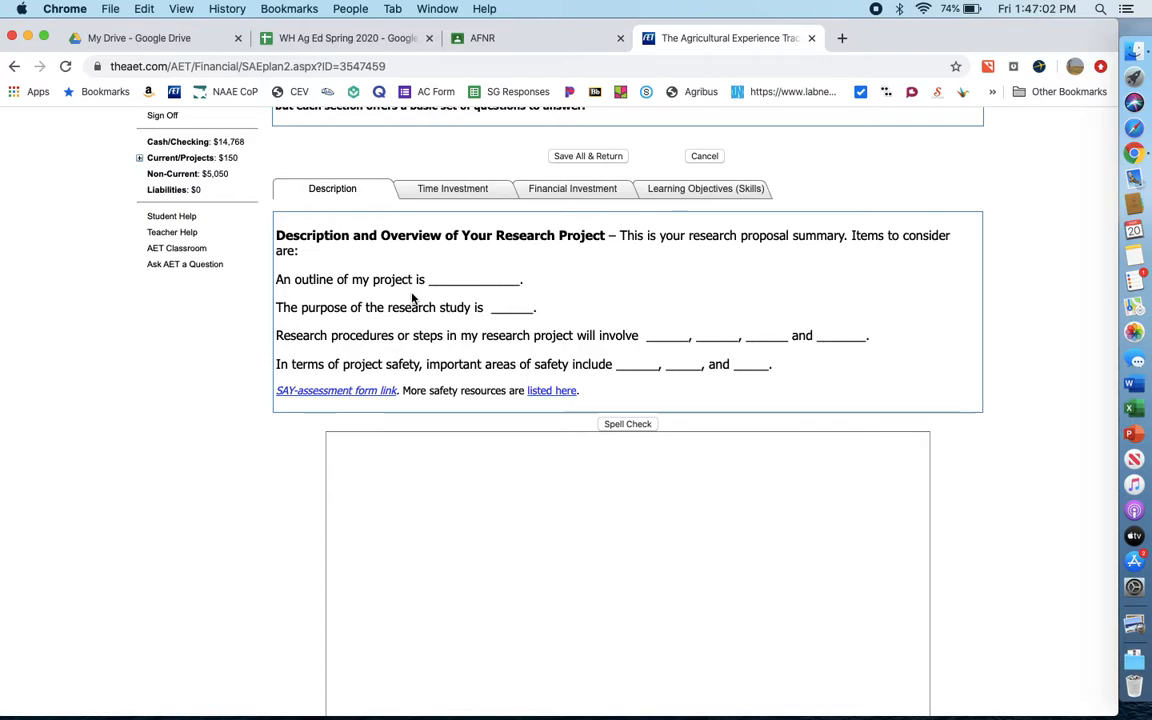
- Begin the research project description with the line "Research pepper plants and the optimal watering amounts."
{"action": "left_click", "coordinate": [411, 450]}
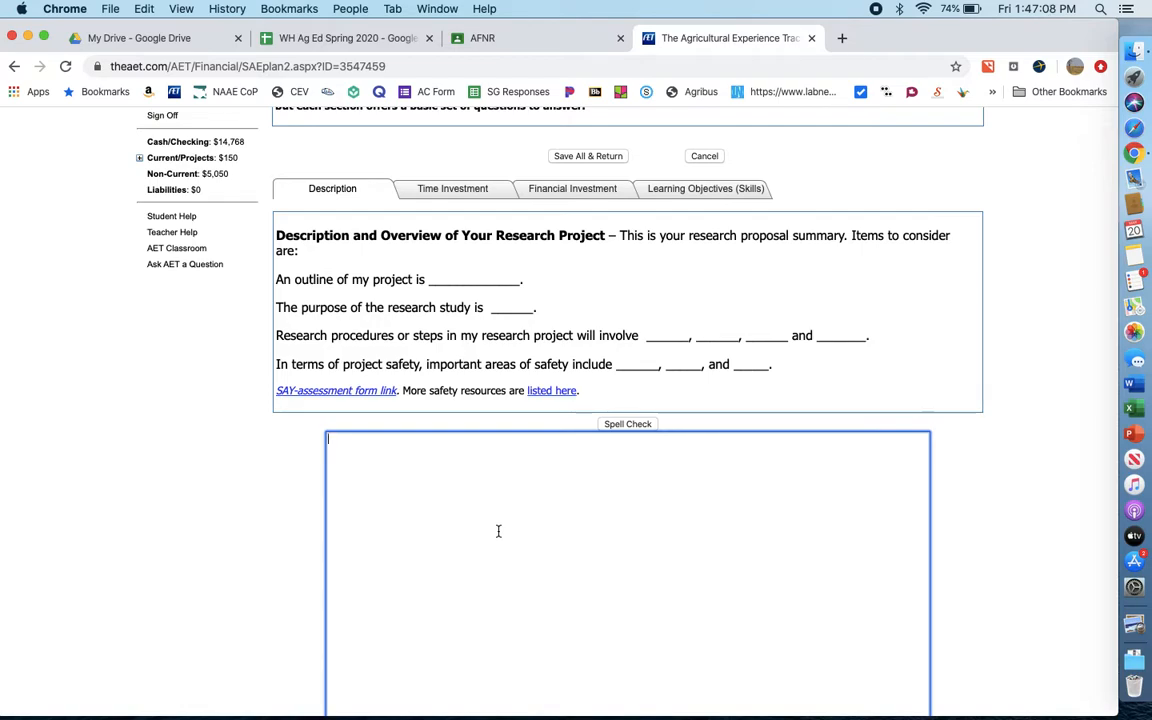
{"action": "type", "text": "Reseaarch"}
{"action": "key", "text": "BackSpace"}
{"action": "key", "text": "BackSpace"}
{"action": "key", "text": "BackSpace"}
{"action": "key", "text": "BackSpace"}
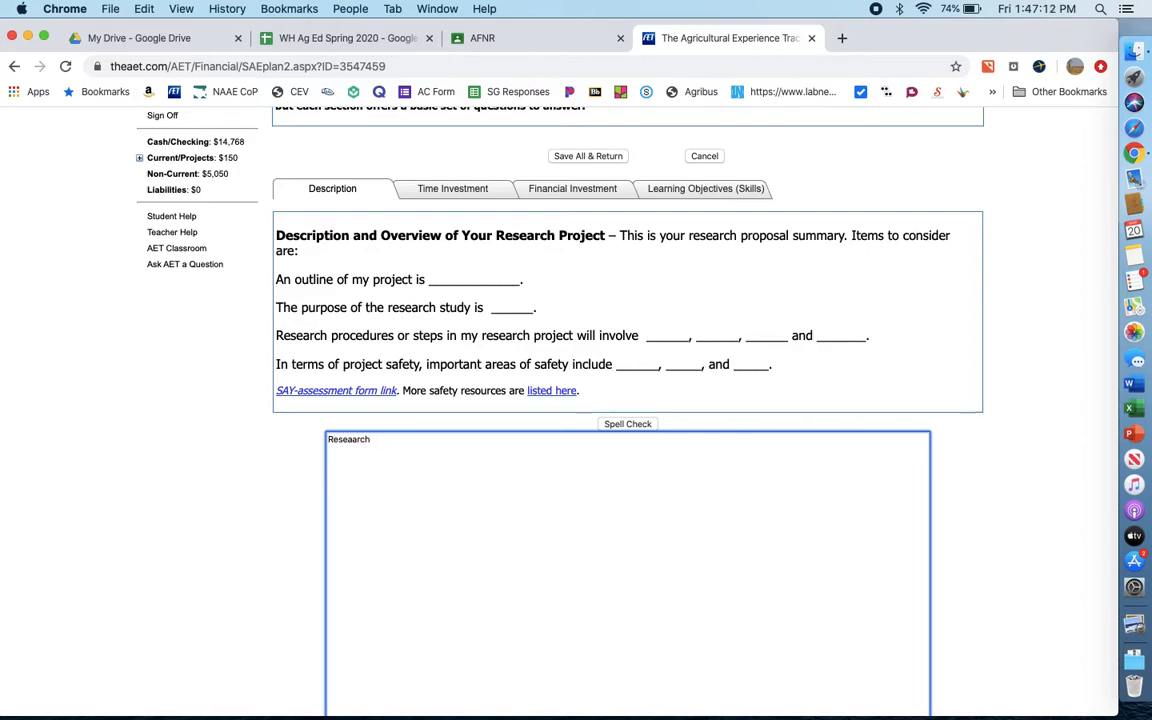
{"action": "key", "text": "BackSpace"}
{"action": "type", "text": "rch peeper plants and the optimal wa"}
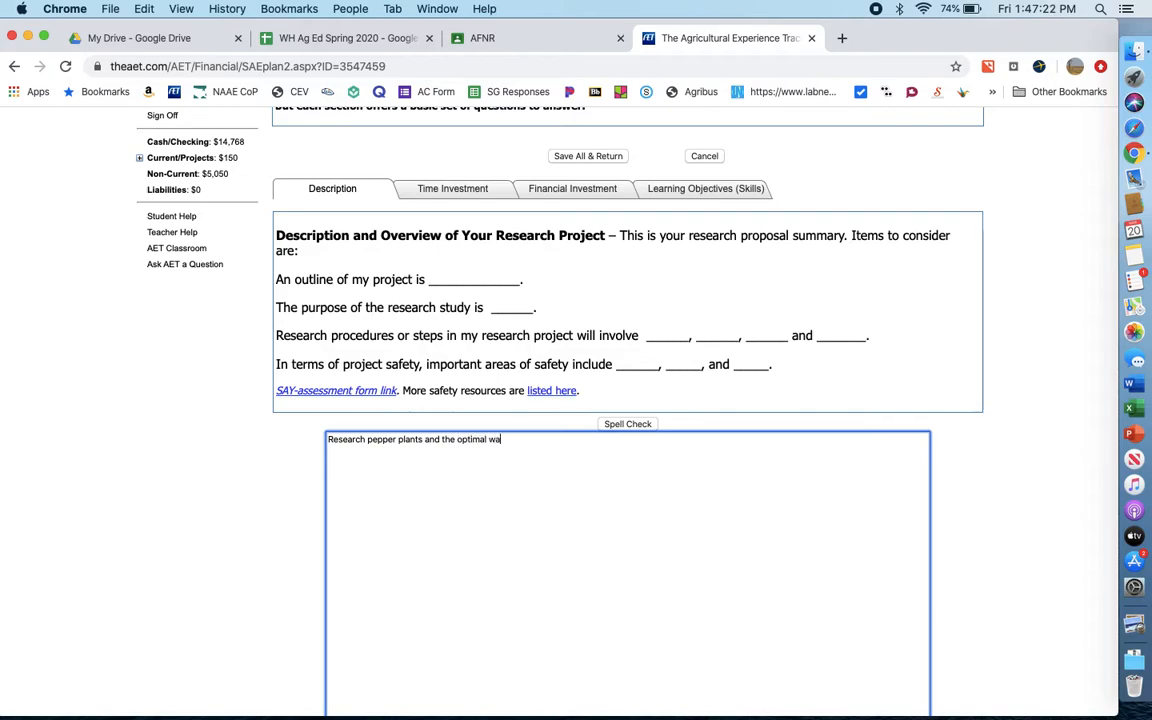
{"action": "type", "text": "tering amounts."}
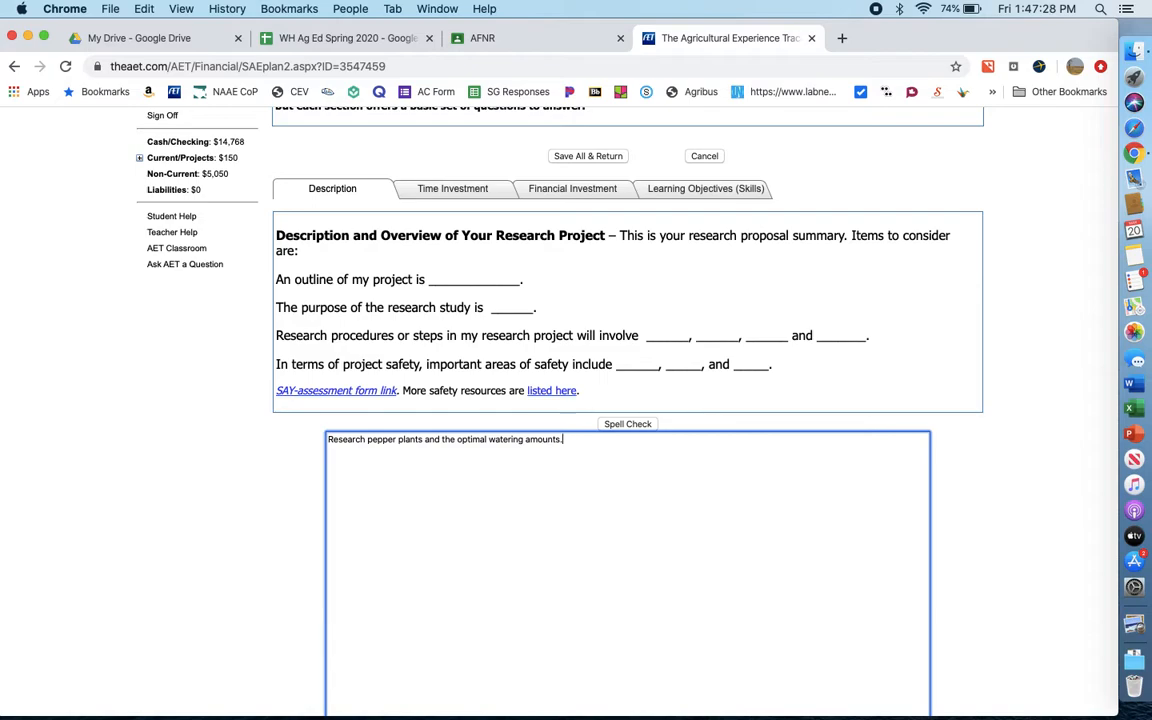
- Add the purpose as a separate paragraph: "I wanted to know how much to water my plants for best growth."
{"action": "key", "text": "Return"}
{"action": "key", "text": "Return"}
{"action": "type", "text": "I wanted to know how much "}
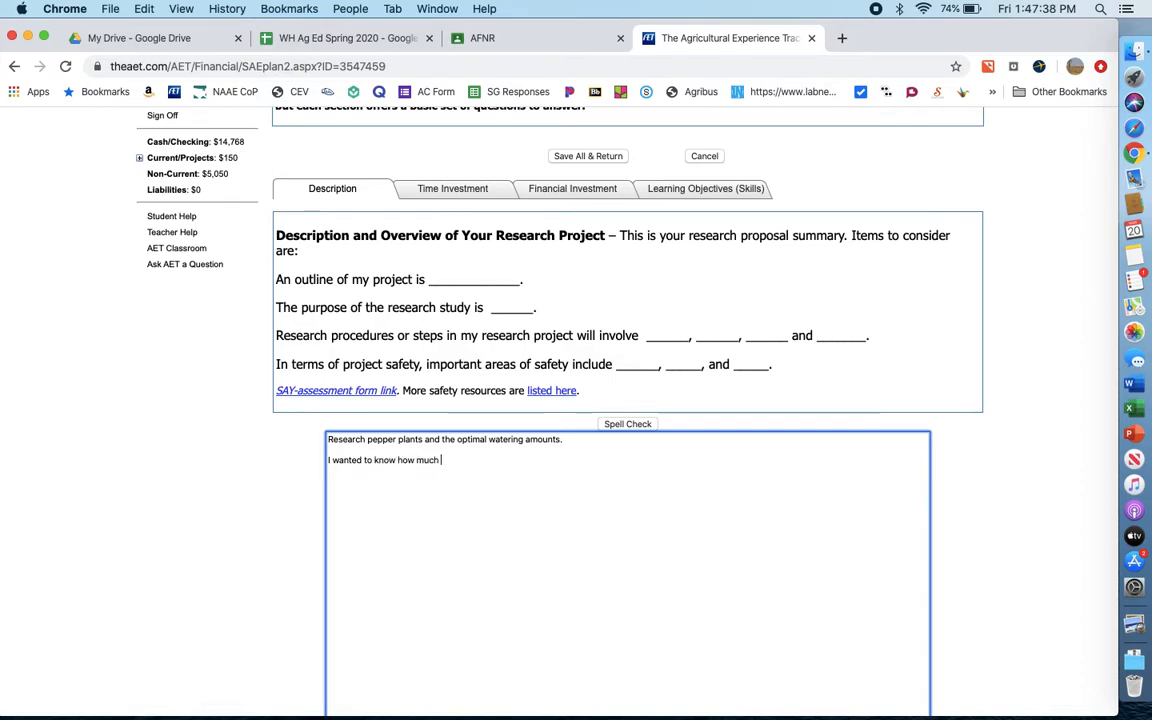
{"action": "type", "text": "to water"}
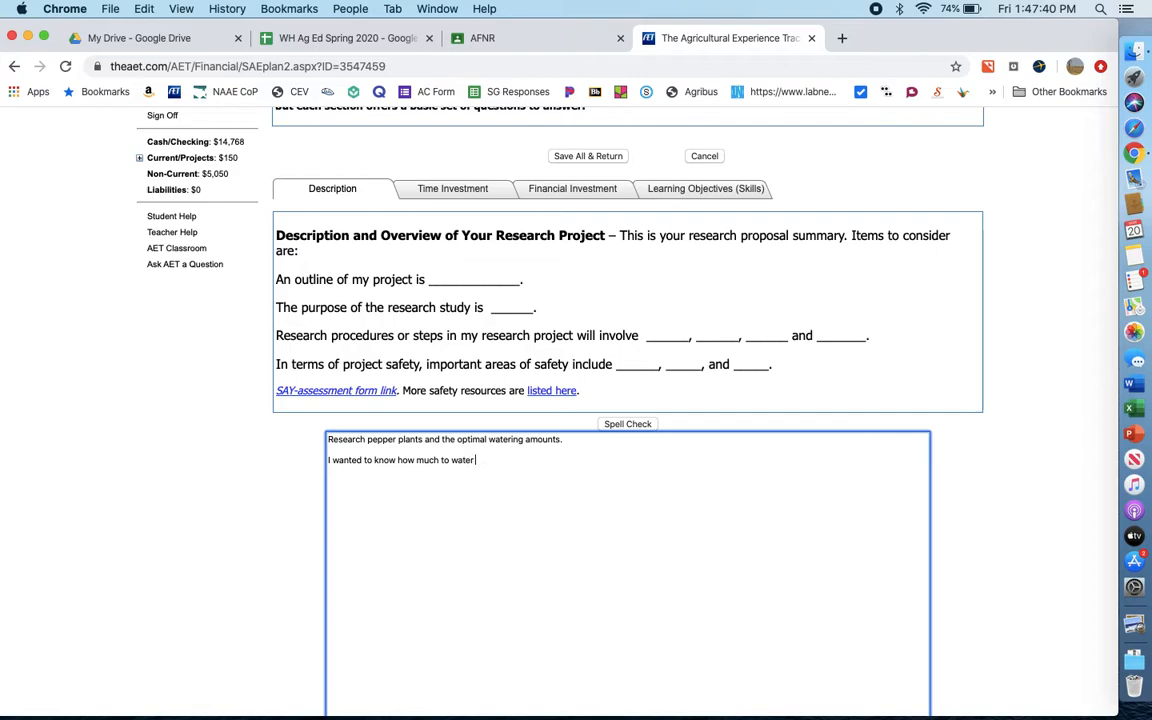
{"action": "type", "text": " my plants for best growth."}
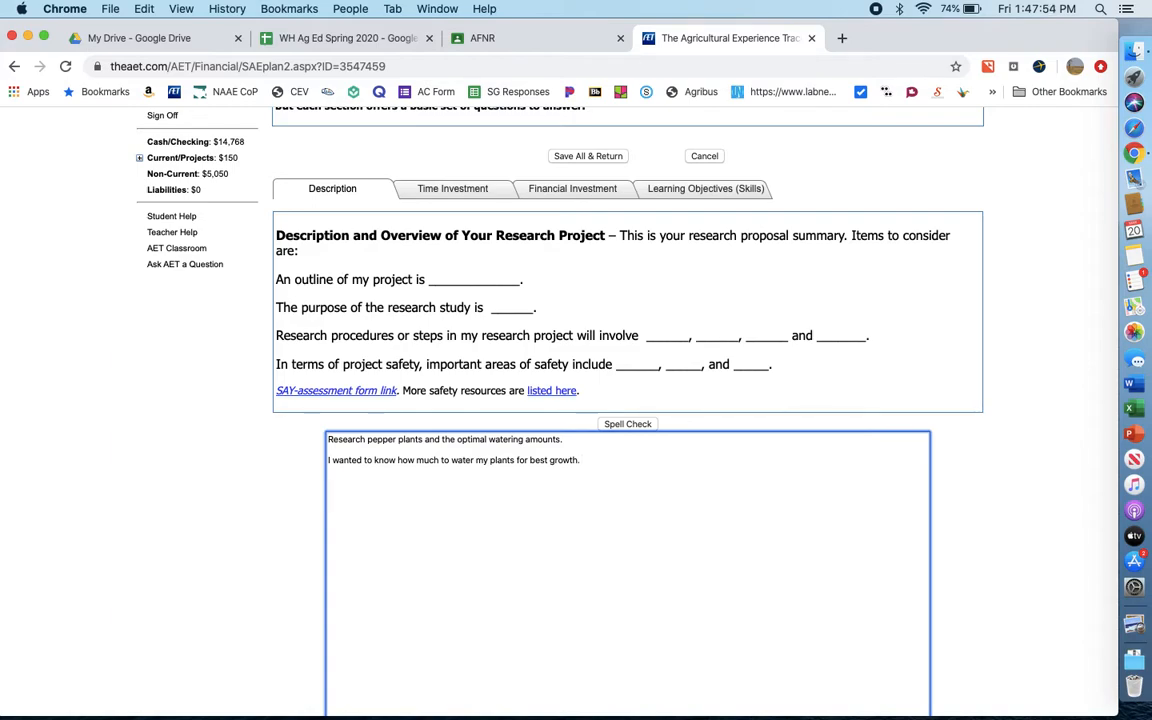
- Add a "Steps include:" heading to the description, followed by empty list lines numbered 1. to 5
{"action": "type", "text": "clude:"}
{"action": "key", "text": "Return"}
{"action": "type", "text": "1."}
{"action": "key", "text": "Return"}
{"action": "type", "text": "2."}
{"action": "key", "text": "Return"}
{"action": "type", "text": "3."}
{"action": "key", "text": "Return"}
{"action": "type", "text": "4."}
{"action": "key", "text": "Return"}
{"action": "type", "text": "5"}
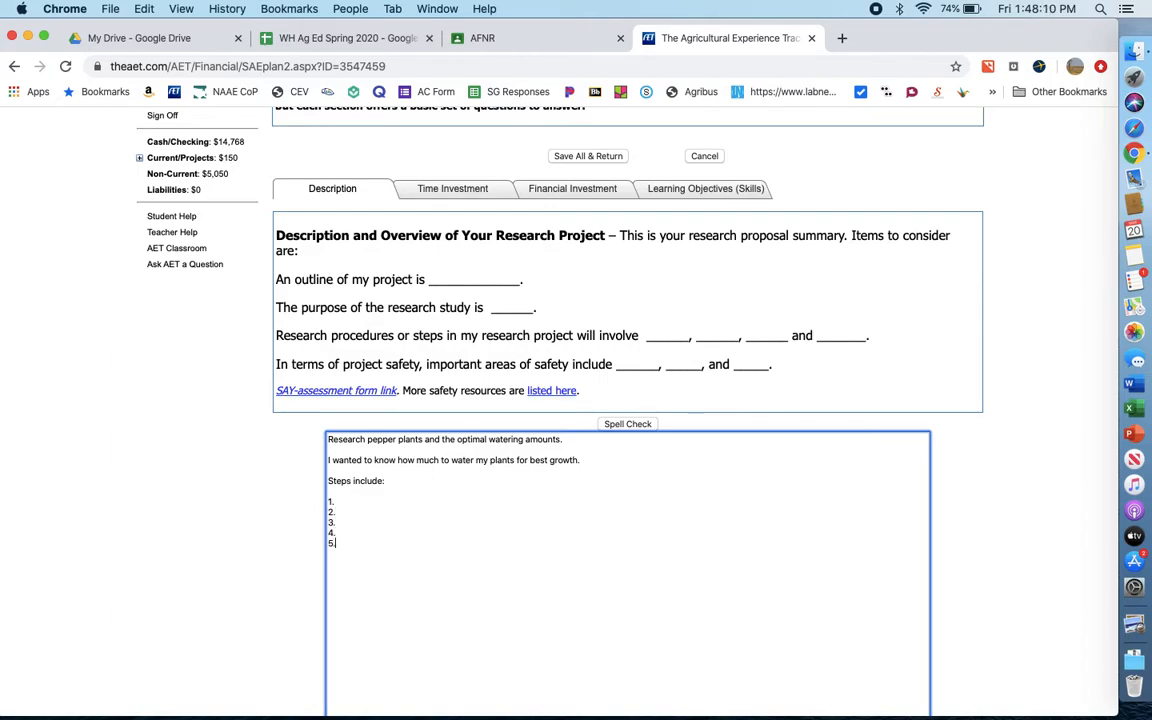
{"action": "type", "text": "."}
- Add a "Safety:" heading below the numbered steps in the description
{"action": "key", "text": "Return"}
{"action": "type", "text": "Safety:"}
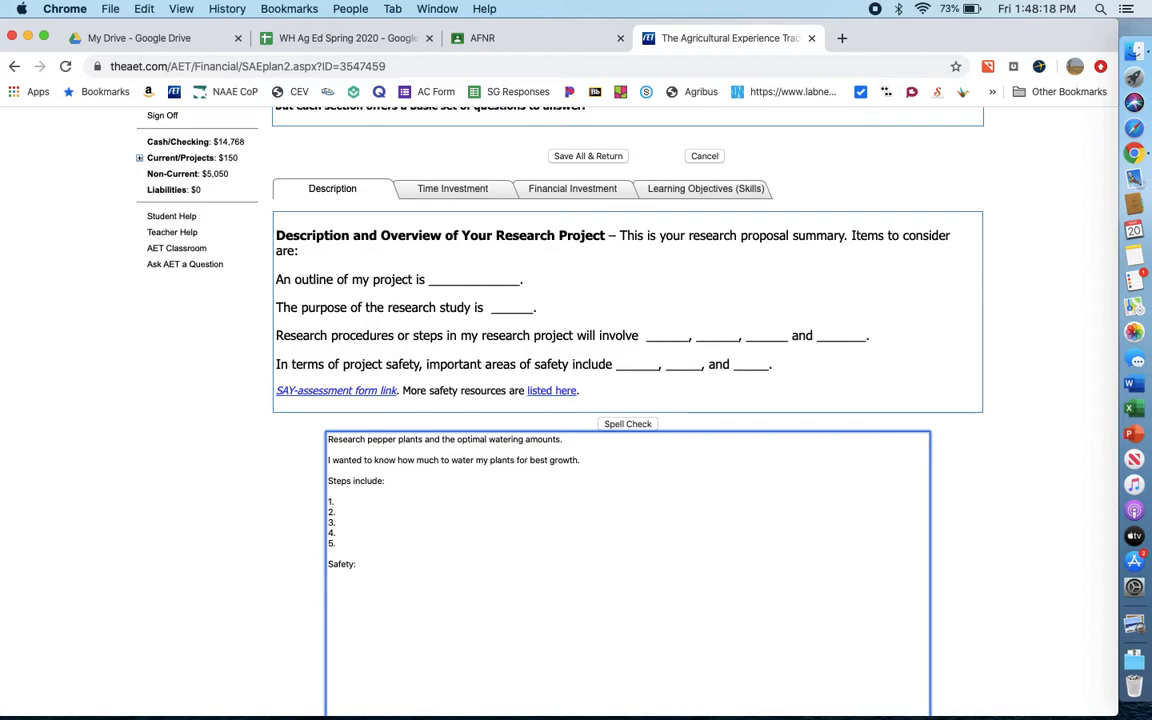
{"action": "left_click", "coordinate": [296, 512]}
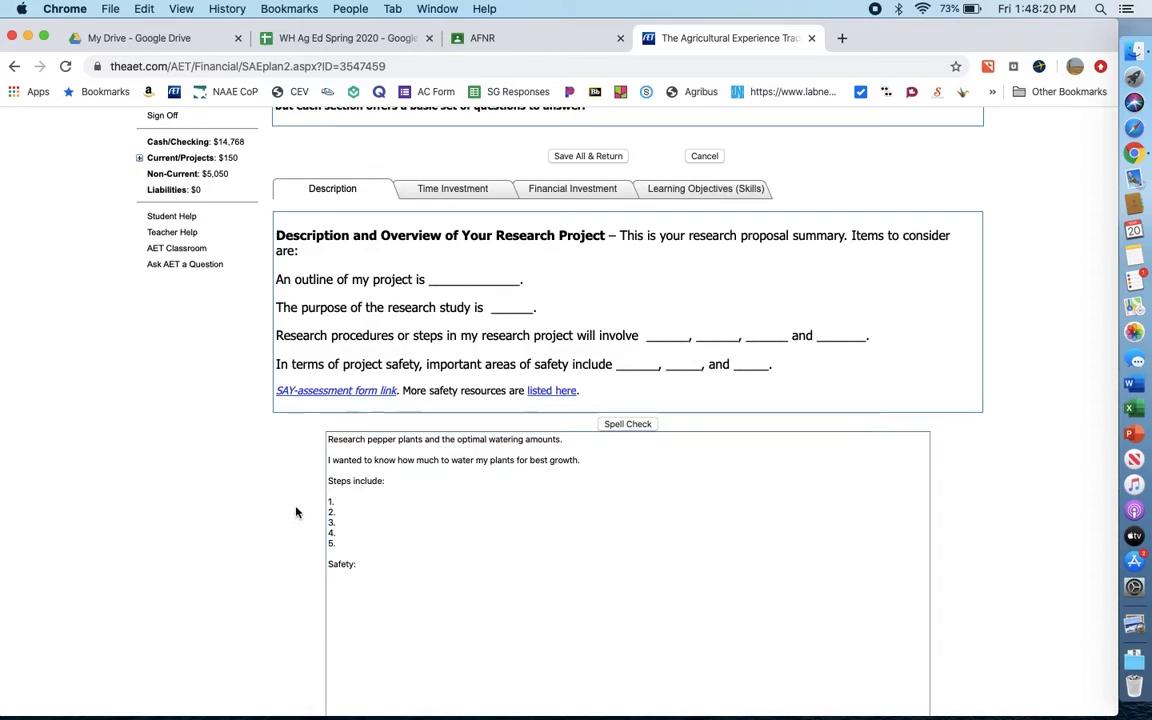
- Start the plan's Time Investment section with "This project will start in January of 2020 and will be complete by March 1 of 2020."
{"action": "left_click", "coordinate": [465, 195]}
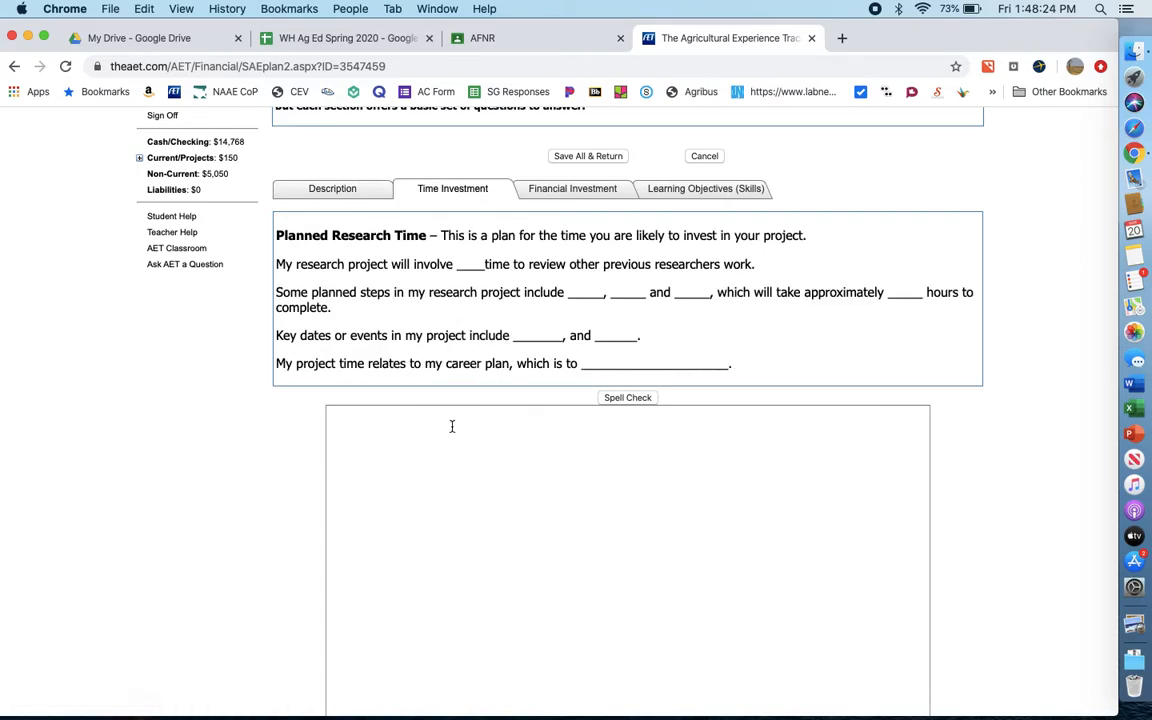
{"action": "left_click", "coordinate": [451, 427]}
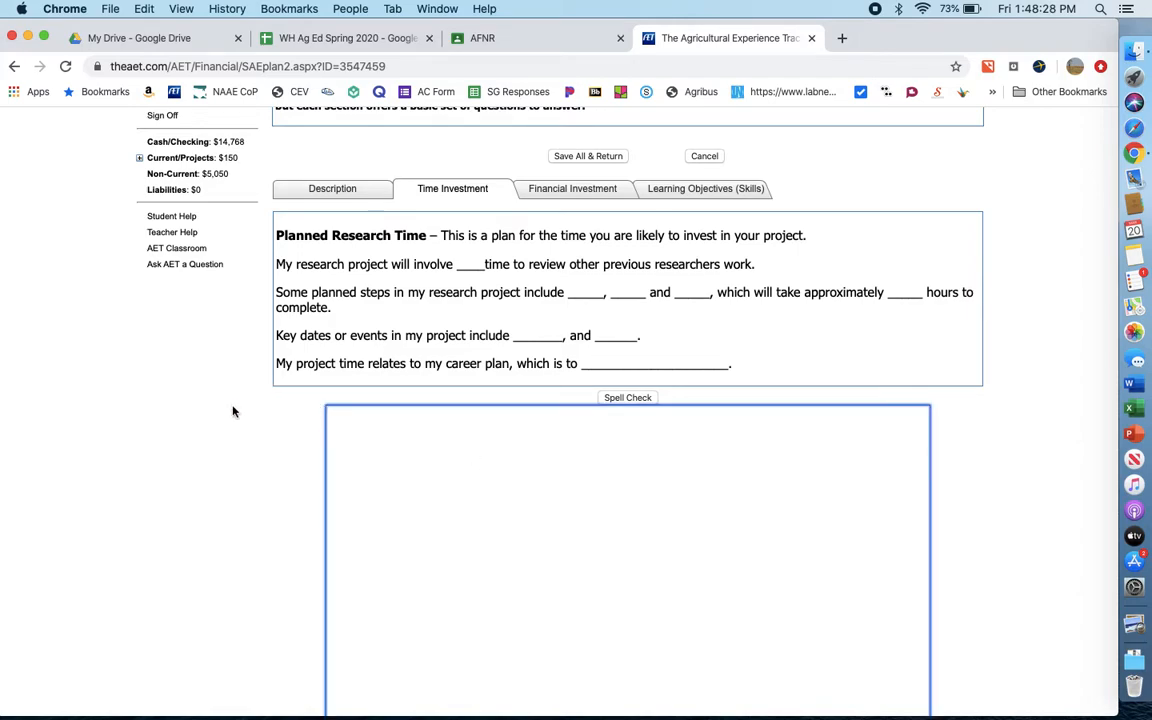
{"action": "type", "text": "This project will start in January of 2020 and"}
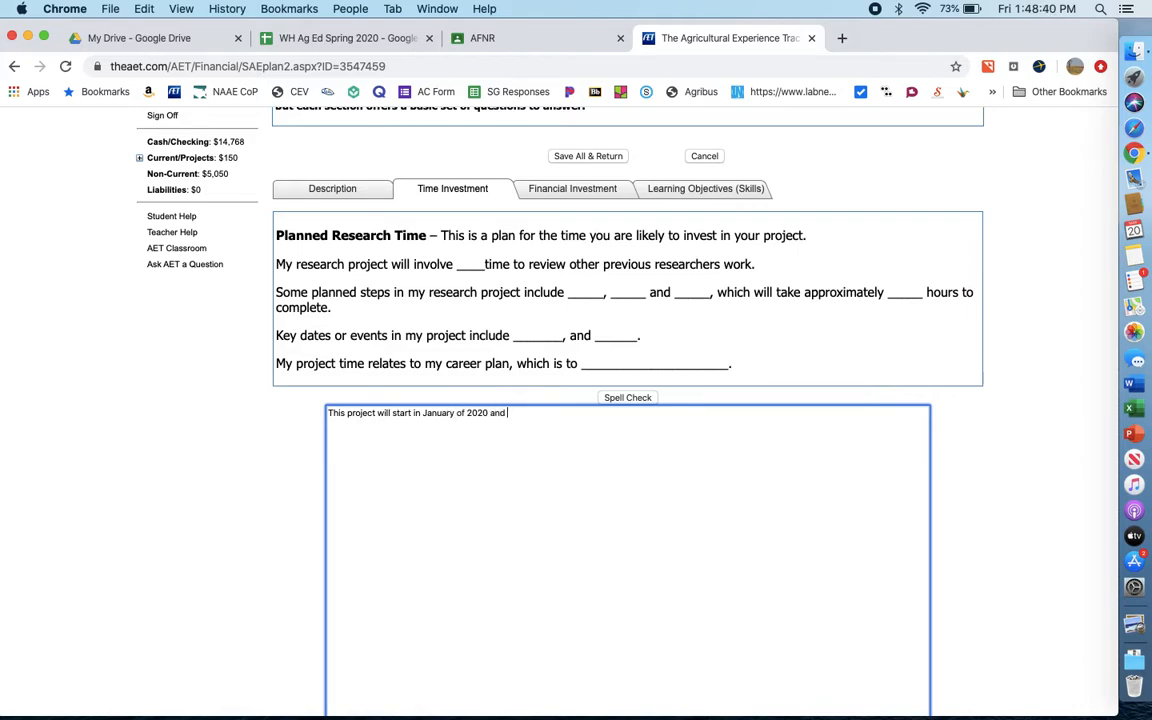
{"action": "type", "text": " will be complete by March 1 of"}
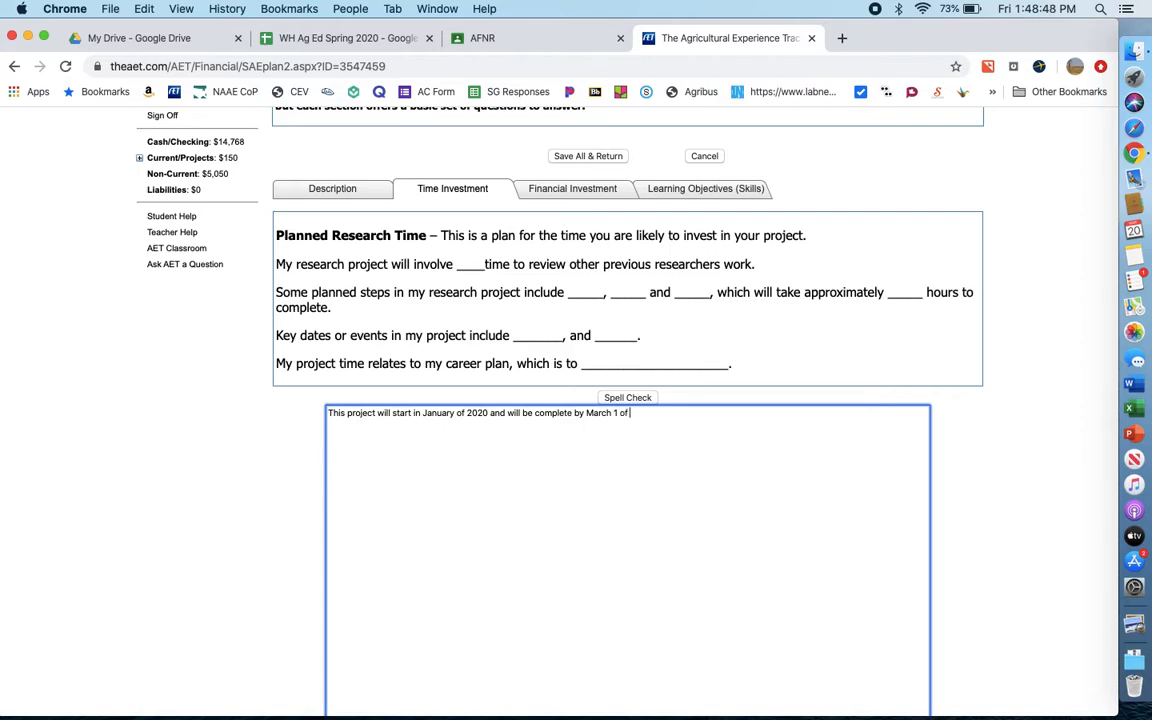
{"action": "type", "text": " 2020"}
{"action": "type", "text": "."}
- Add a separate paragraph to the time plan: "Pepper plants will grow in the greenhouse for 6 weeks."
{"action": "type", "text": "Pep"}
{"action": "type", "text": "per plants w"}
{"action": "type", "text": "ill grow"}
{"action": "type", "text": " in the green"}
{"action": "type", "text": "house for "}
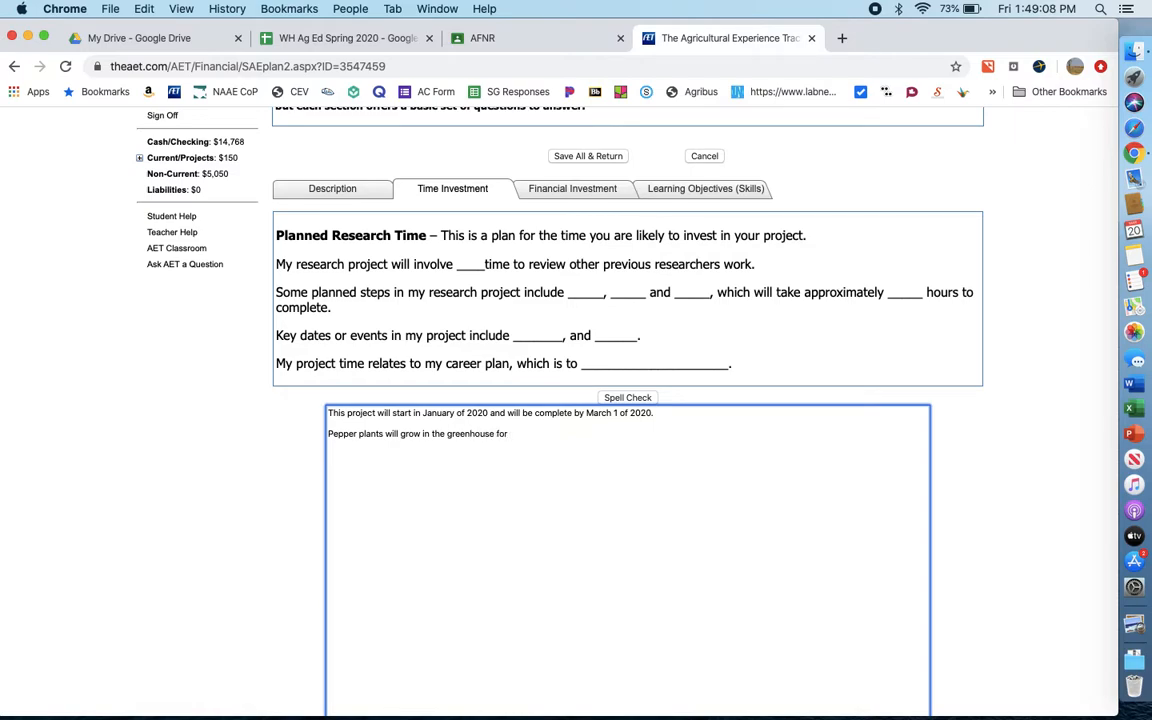
{"action": "type", "text": "6 weeks."}
- Begin the plan's Financial Investment section with the sentence "Funding will come from myself."
{"action": "left_click", "coordinate": [555, 191]}
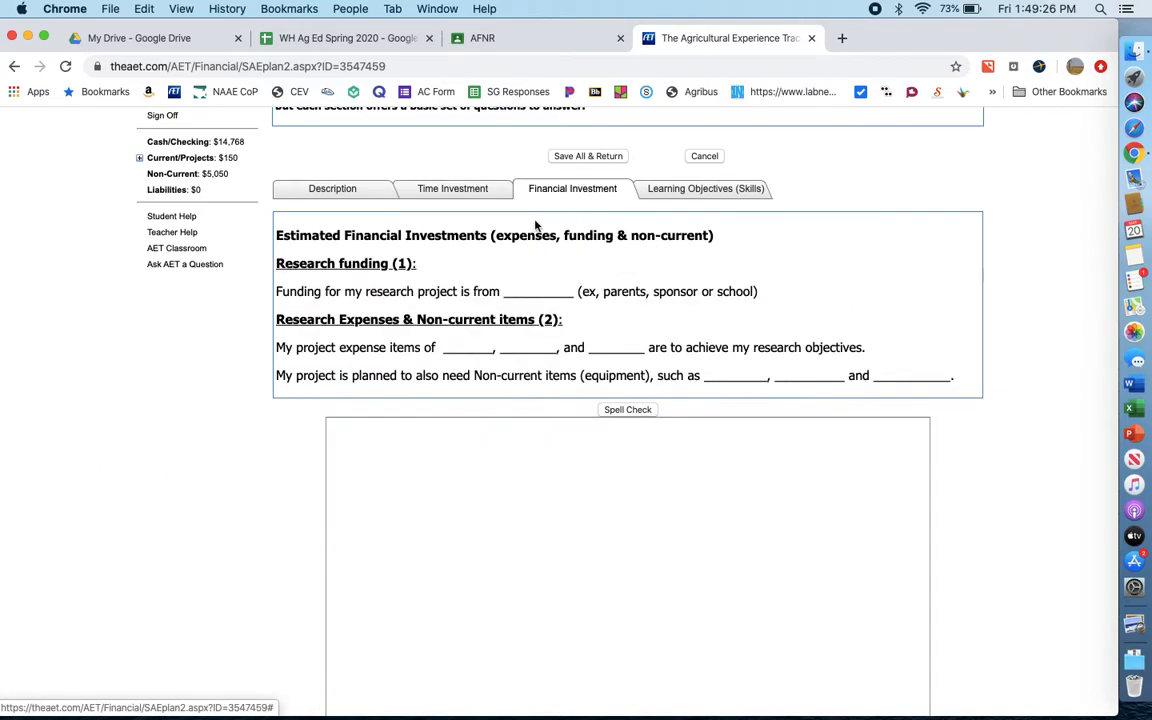
{"action": "left_click", "coordinate": [438, 423]}
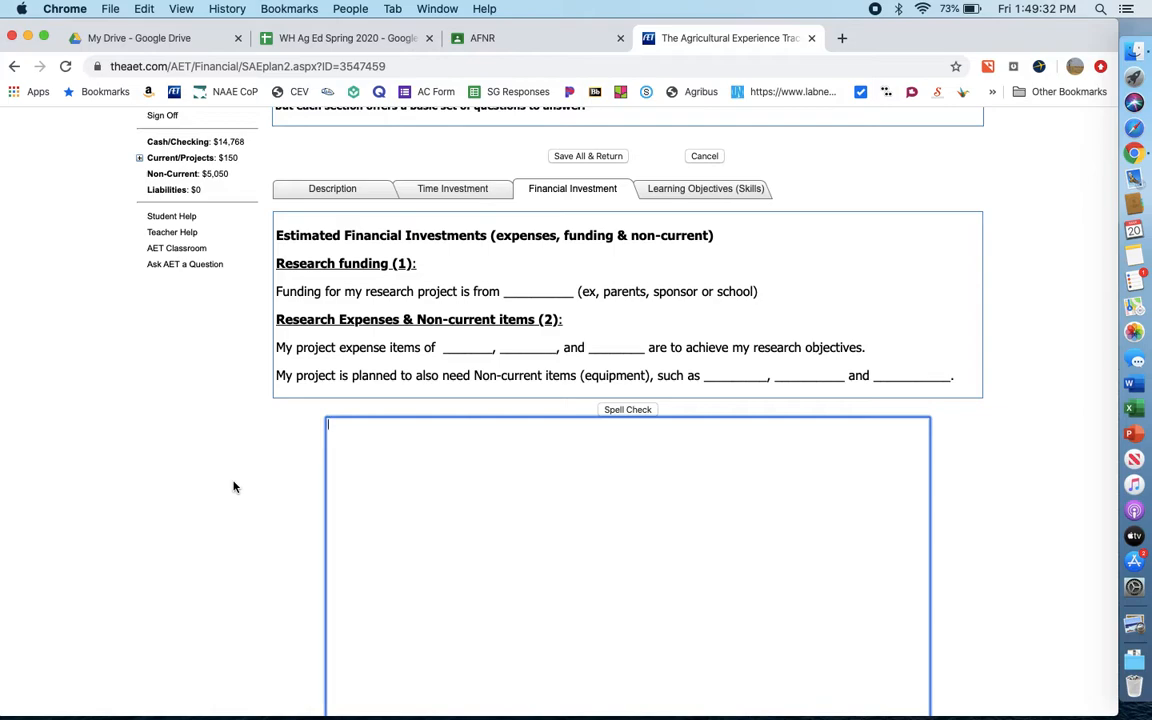
{"action": "type", "text": "Funding will come from myself."}
- Add the expenses as a separate paragraph in the financial plan: "Major expenses will be plants and pots."
{"action": "key", "text": "Return"}
{"action": "type", "text": "Major expenses will be plants and pots"}
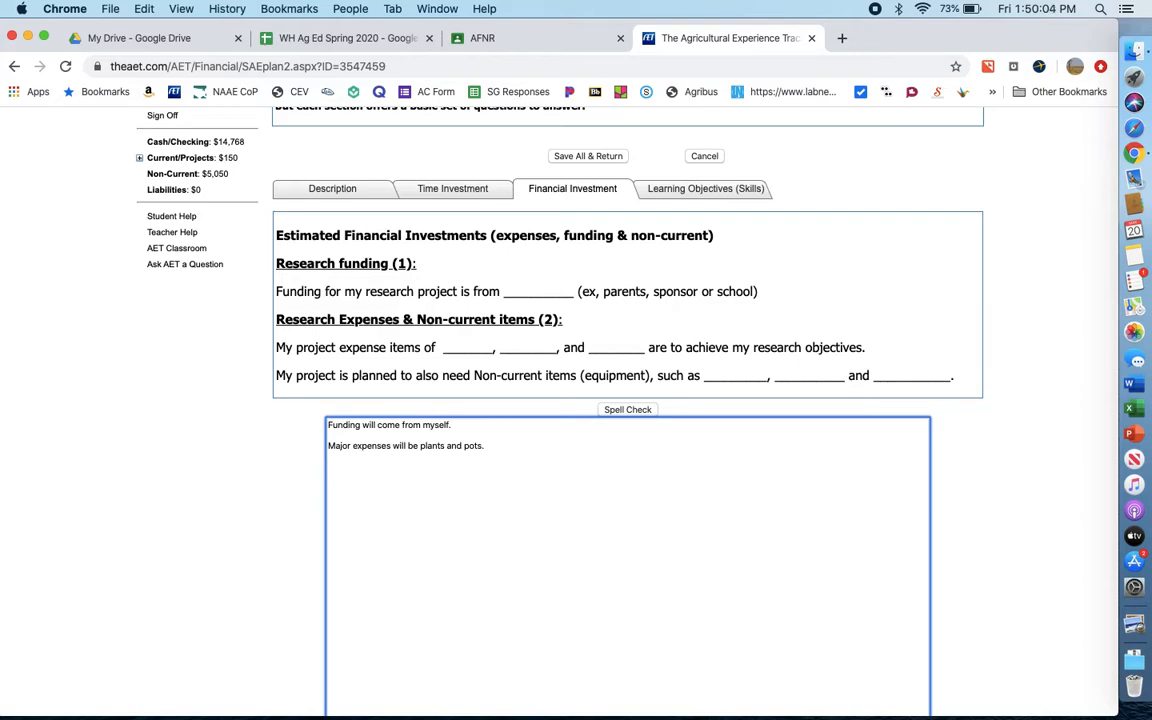
- Add a third paragraph to the financial plan: "Testing equipment will provided by the Ag classroom."
{"action": "key", "text": "Return"}
{"action": "type", "text": "Testing equipment will prodiv"}
{"action": "key", "text": "BackSpace"}
{"action": "key", "text": "BackSpace"}
{"action": "type", "text": "vided by the Ag classroom."}
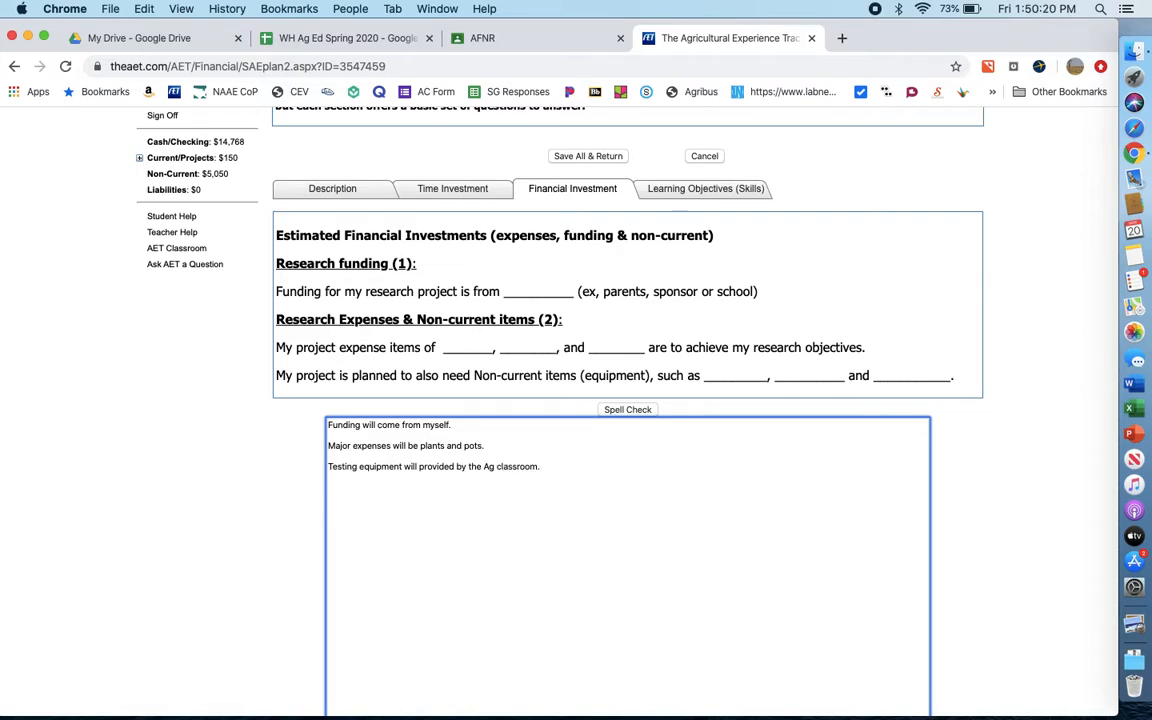
{"action": "left_click", "coordinate": [303, 476]}
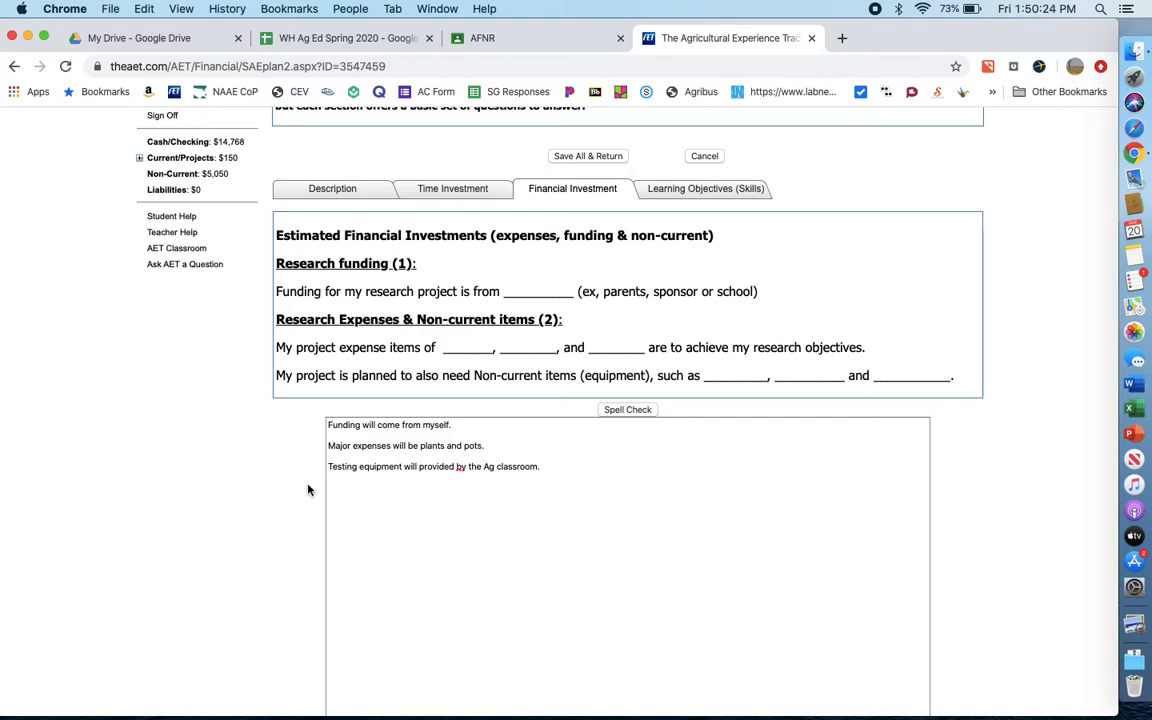
- Open the skill area explorer from the plan's learning objectives and look through the Plant Systems skills
{"action": "left_click", "coordinate": [673, 193]}
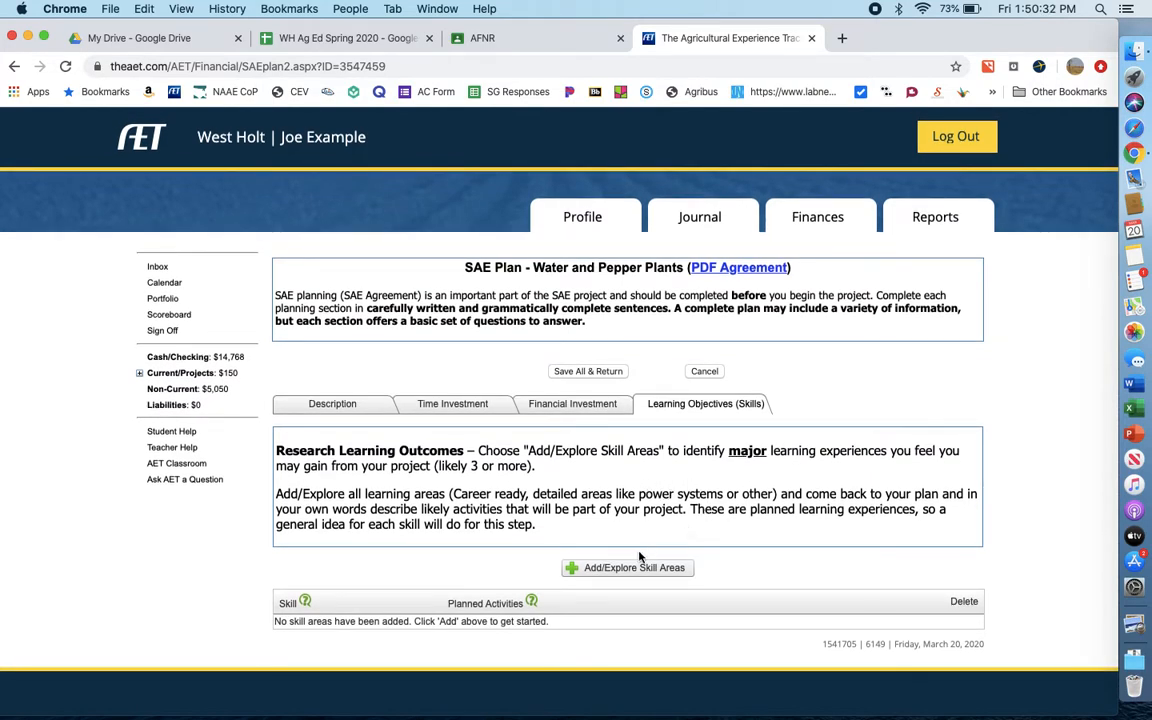
{"action": "left_click", "coordinate": [634, 569]}
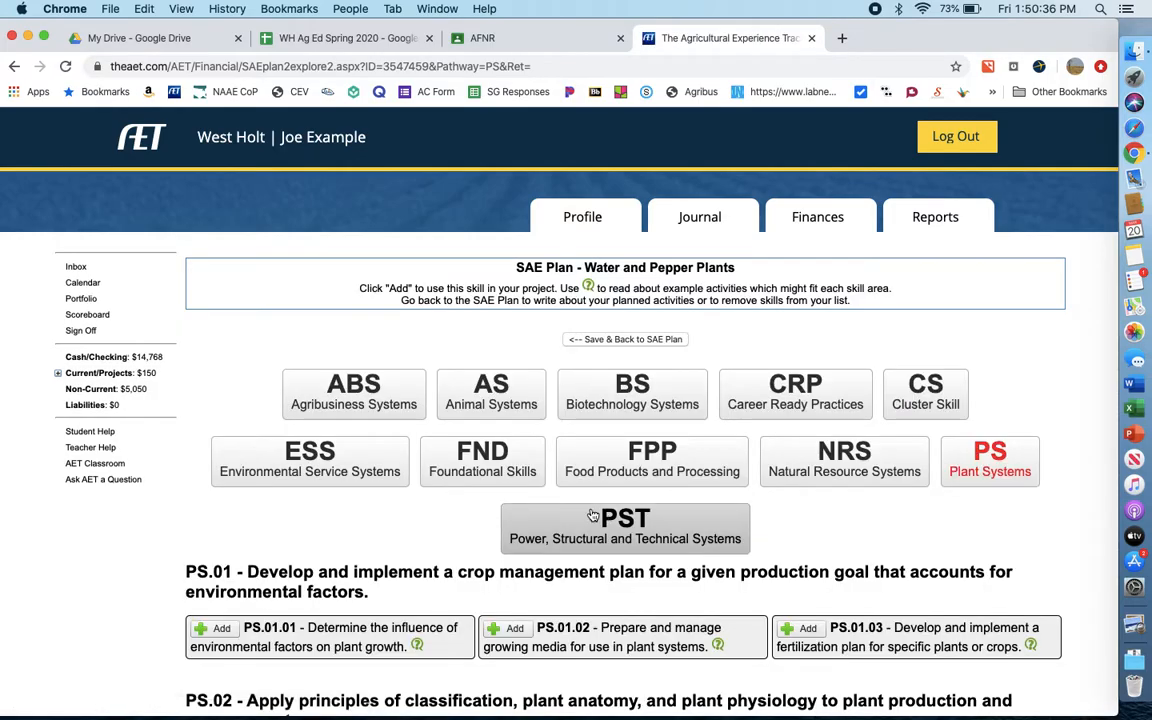
{"action": "scroll", "coordinate": [591, 514], "scroll_direction": "down", "scroll_amount": 6}
{"action": "scroll", "coordinate": [591, 514], "scroll_direction": "up", "scroll_amount": 3}
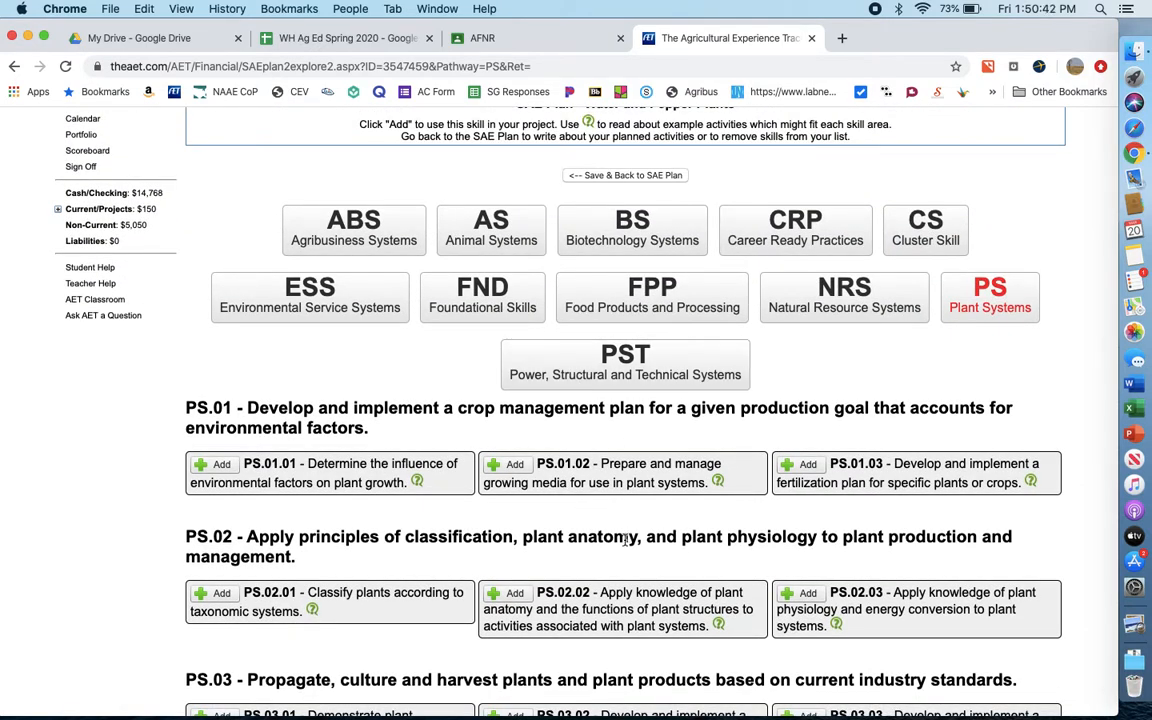
{"action": "scroll", "coordinate": [626, 540], "scroll_direction": "down", "scroll_amount": 1}
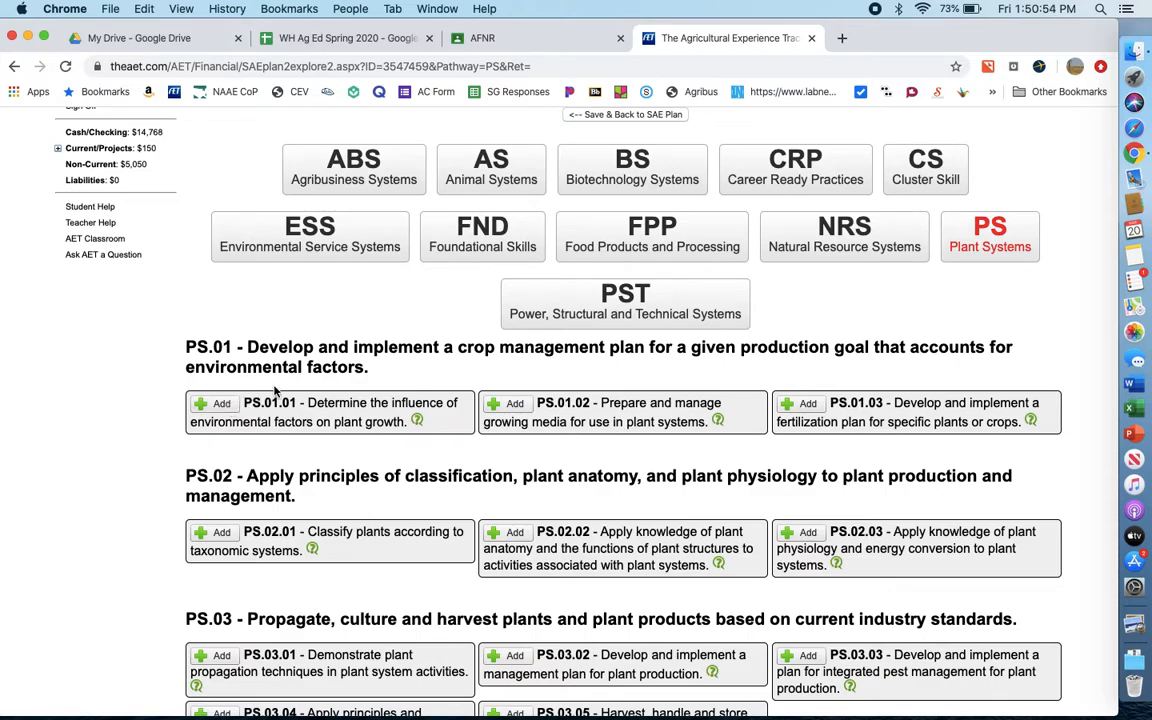
- Open theaet.com in a separate browser tab and check the skills chosen in the Agriscience Fair application's Skill Development Form
{"action": "left_click", "coordinate": [842, 38]}
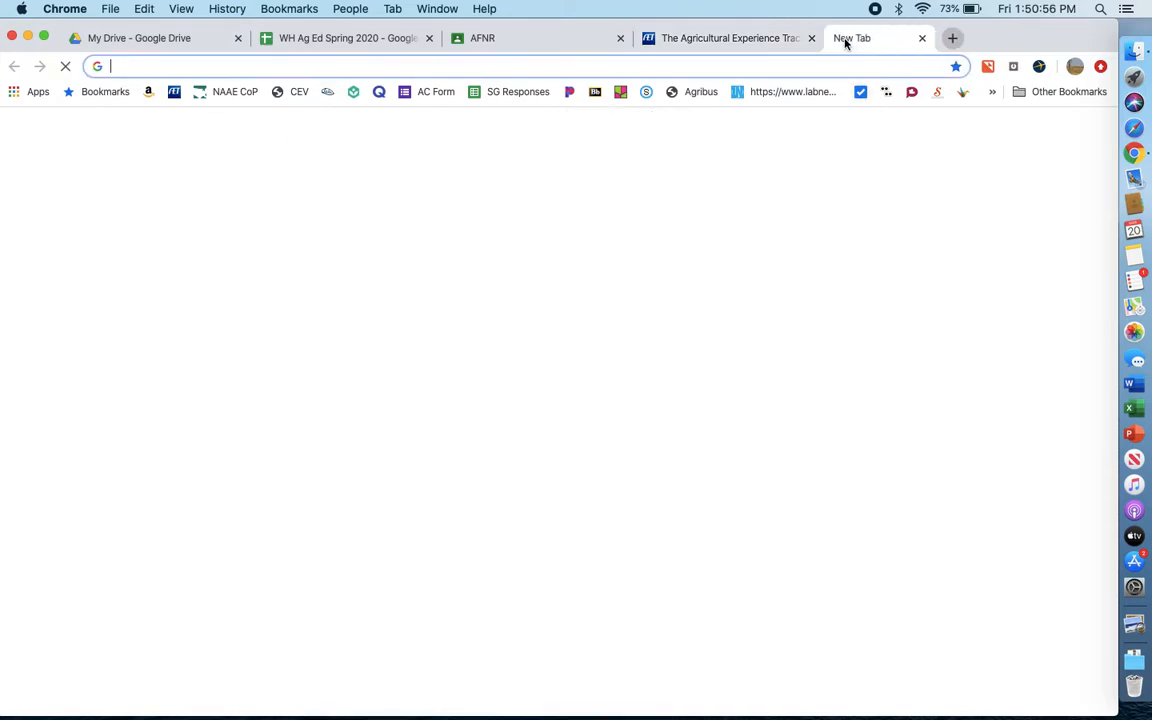
{"action": "type", "text": "theaet.com"}
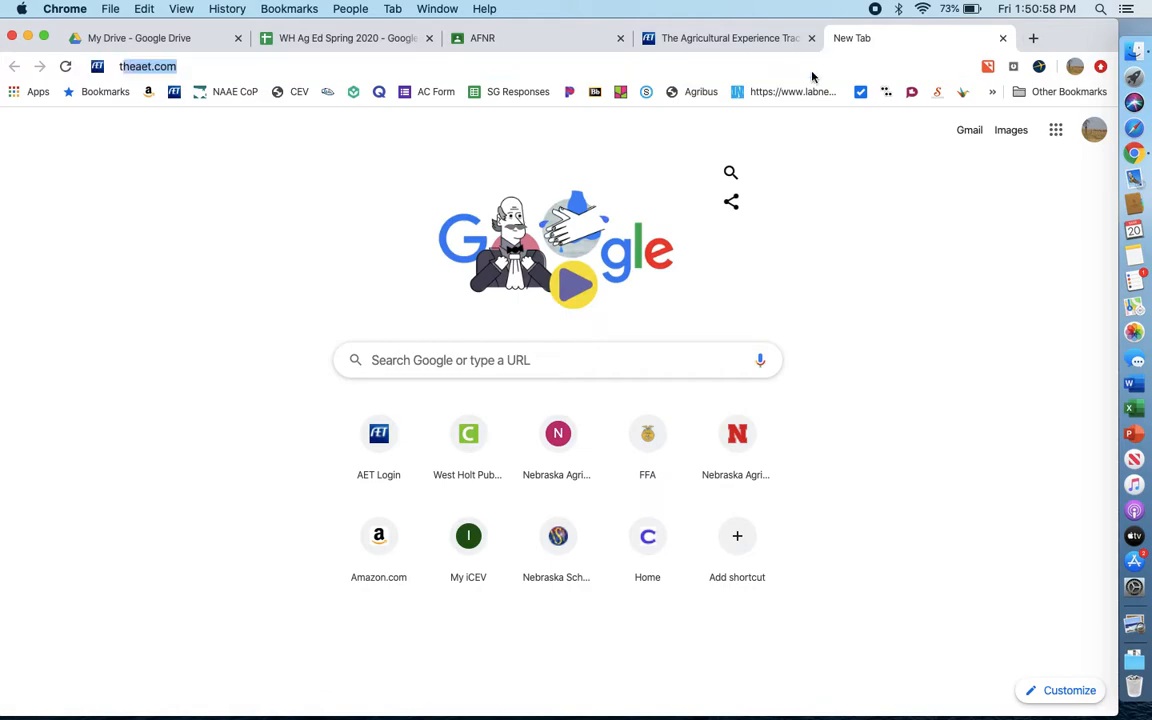
{"action": "key", "text": "Return"}
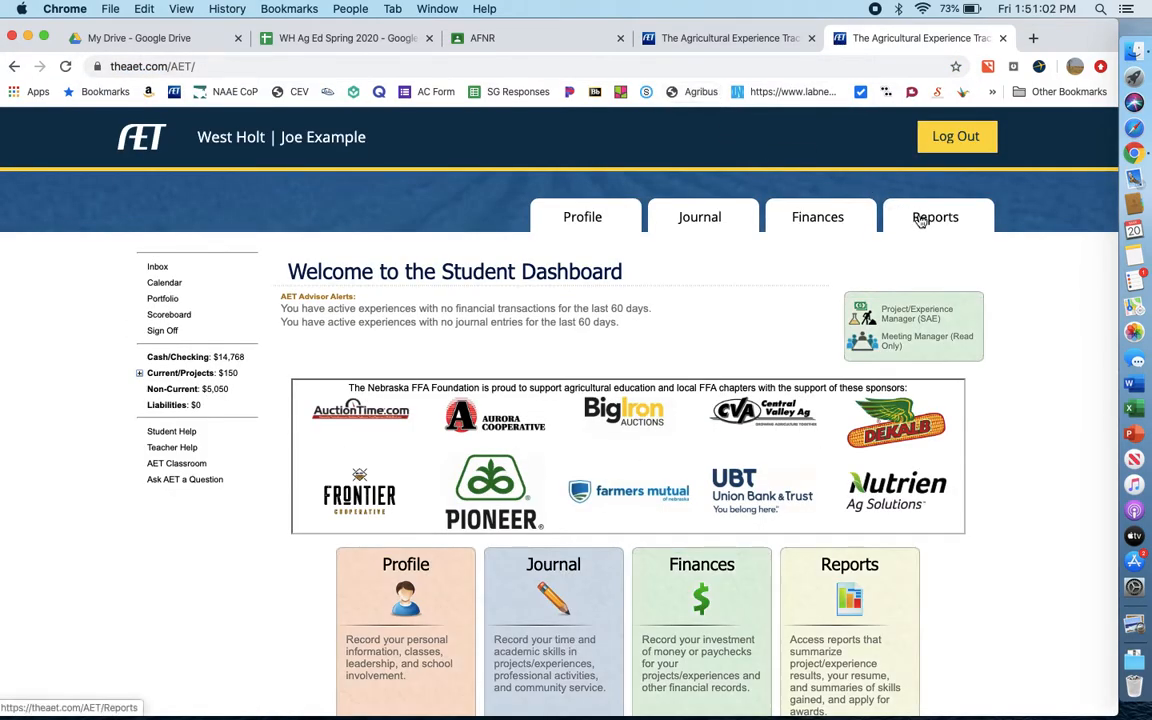
{"action": "left_click", "coordinate": [921, 220]}
{"action": "left_click", "coordinate": [802, 412]}
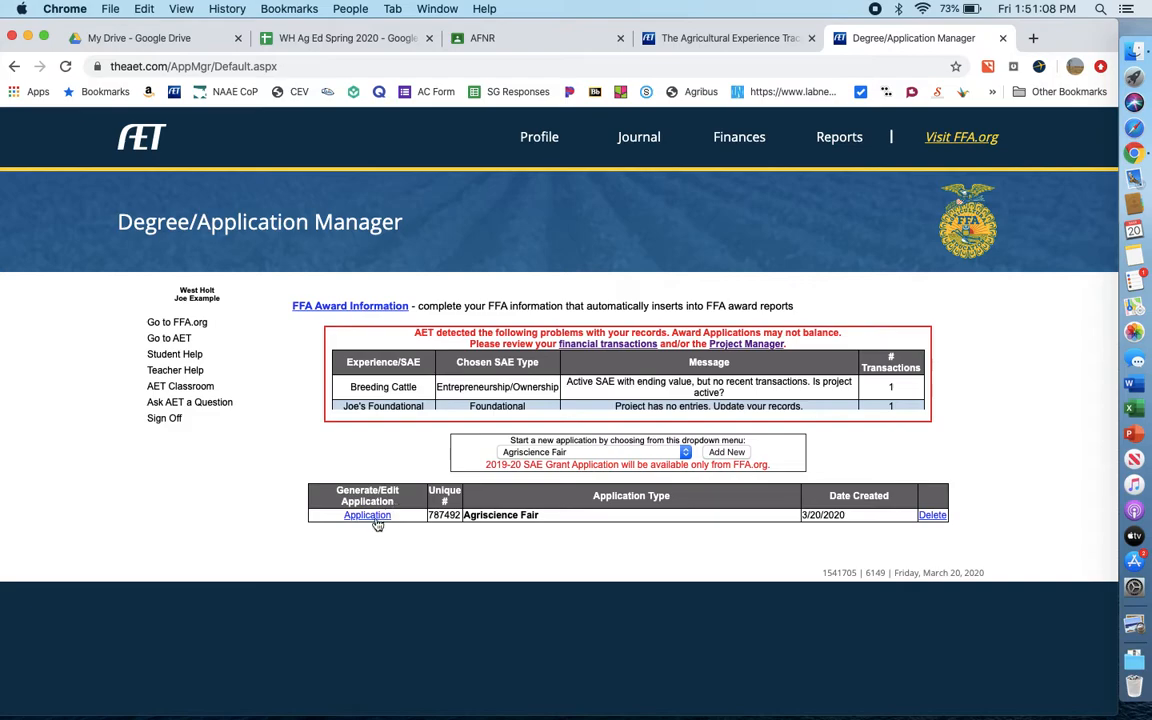
{"action": "left_click", "coordinate": [377, 523]}
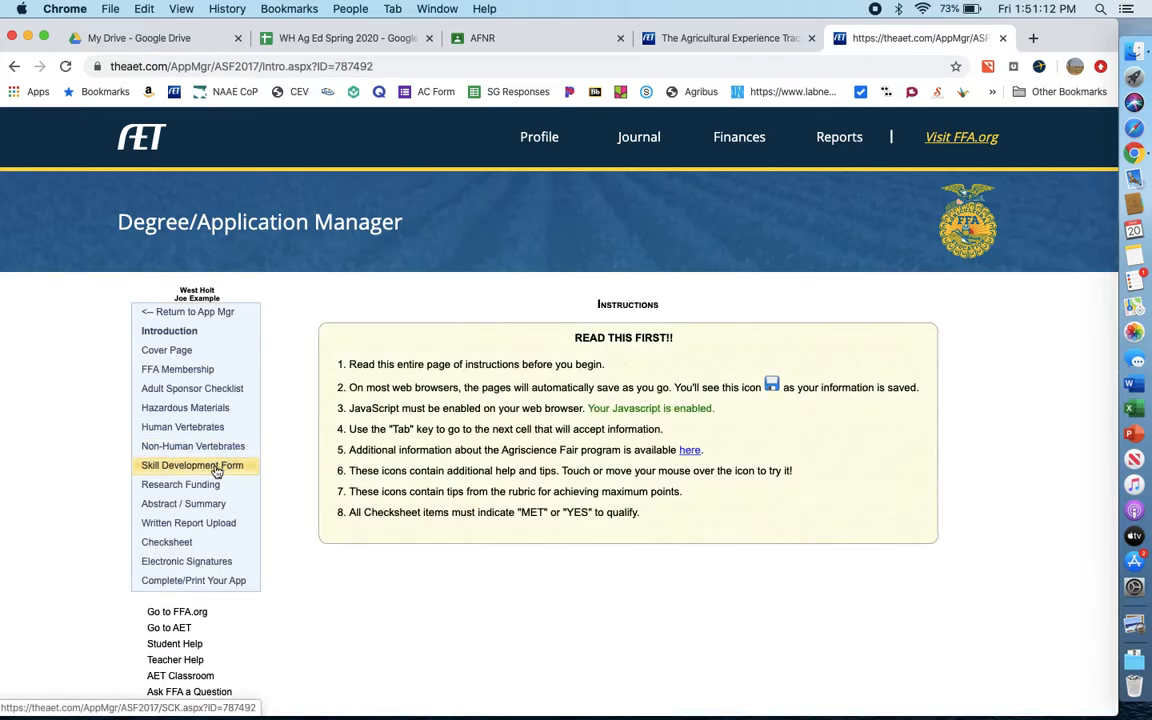
{"action": "left_click", "coordinate": [197, 468]}
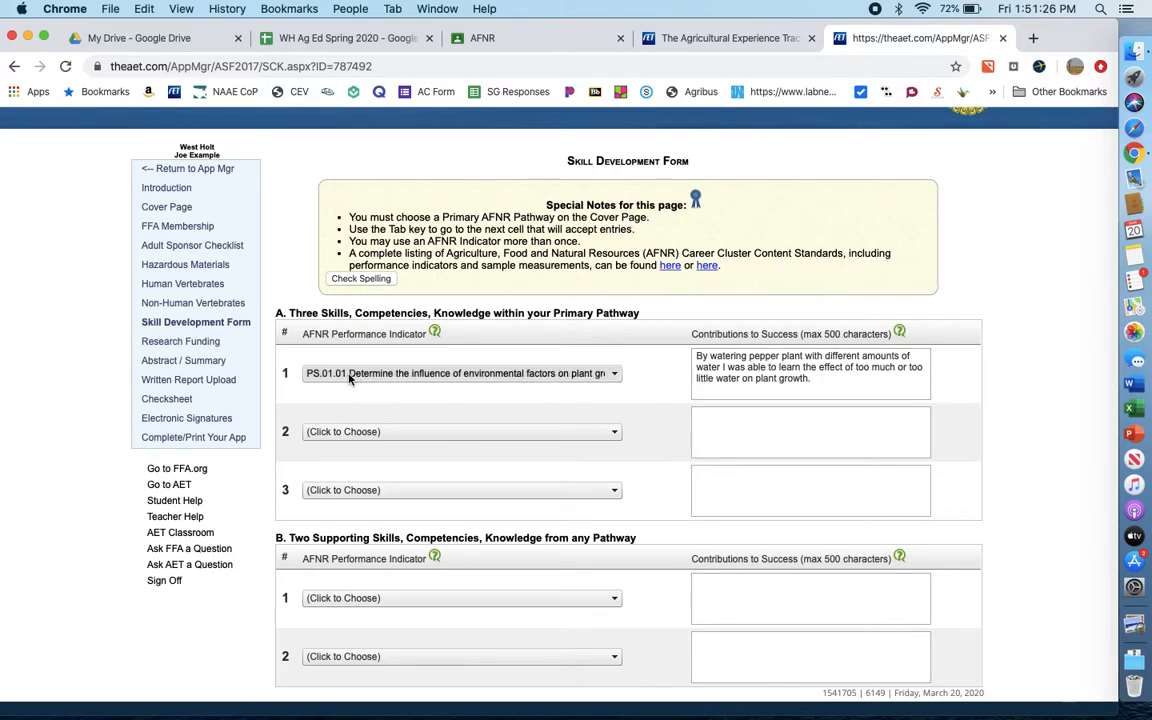
{"action": "scroll", "coordinate": [478, 404], "scroll_direction": "up", "scroll_amount": 1}
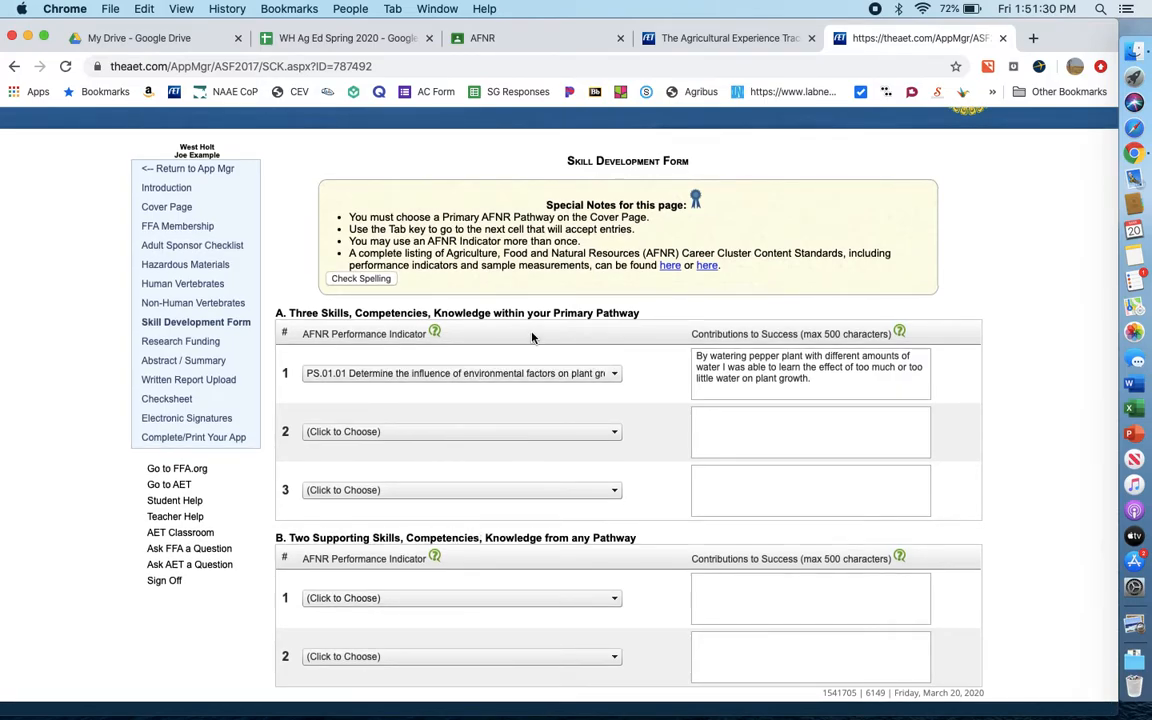
- Back in the SAE plan's skill explorer, add skill PS.01.01 on environmental factors and plant growth, and save it to the plan
{"action": "left_click", "coordinate": [700, 36]}
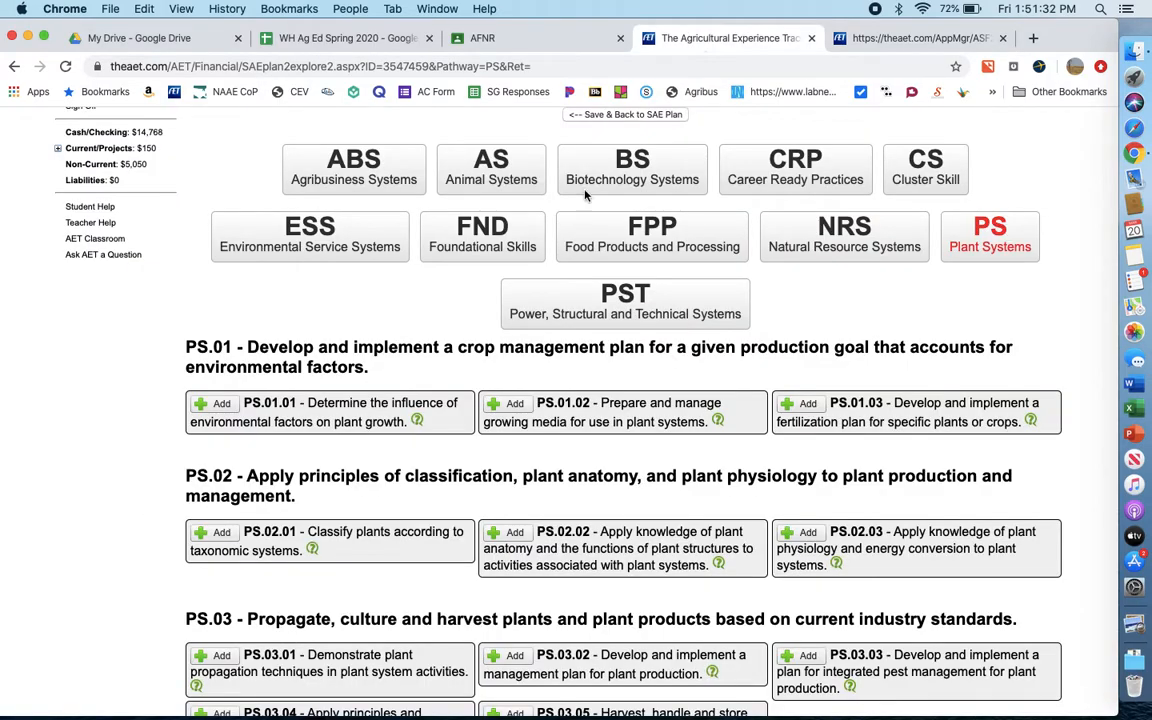
{"action": "left_click", "coordinate": [218, 404]}
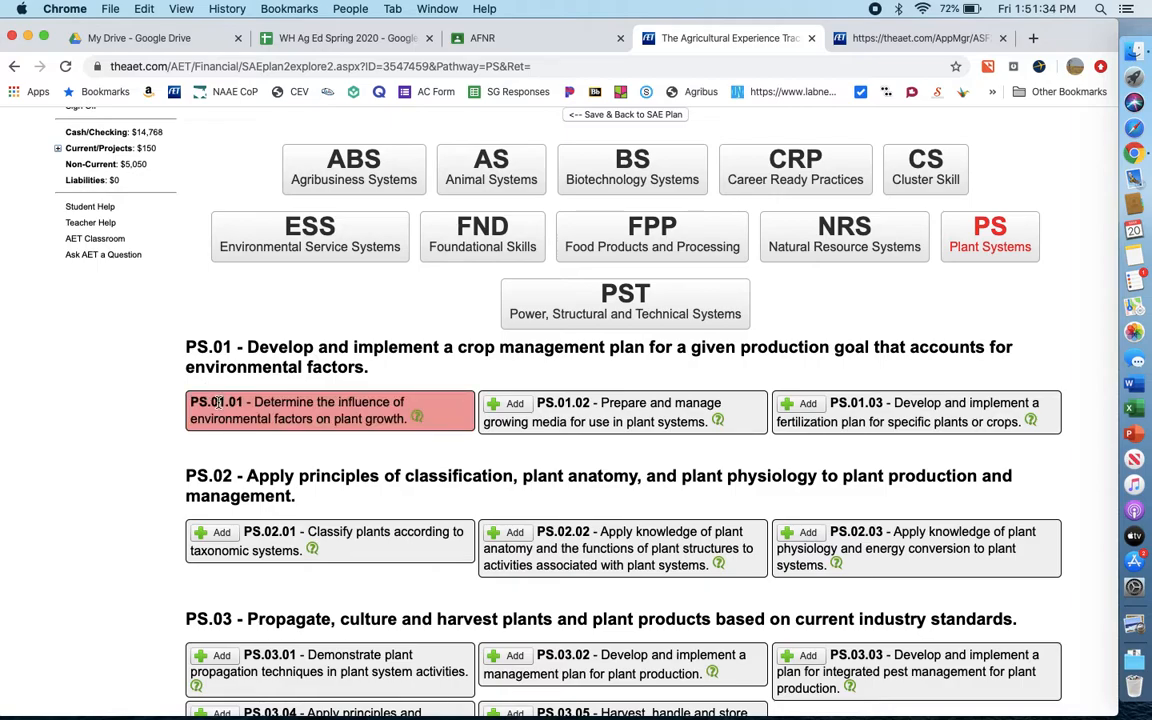
{"action": "scroll", "coordinate": [427, 386], "scroll_direction": "up", "scroll_amount": 1}
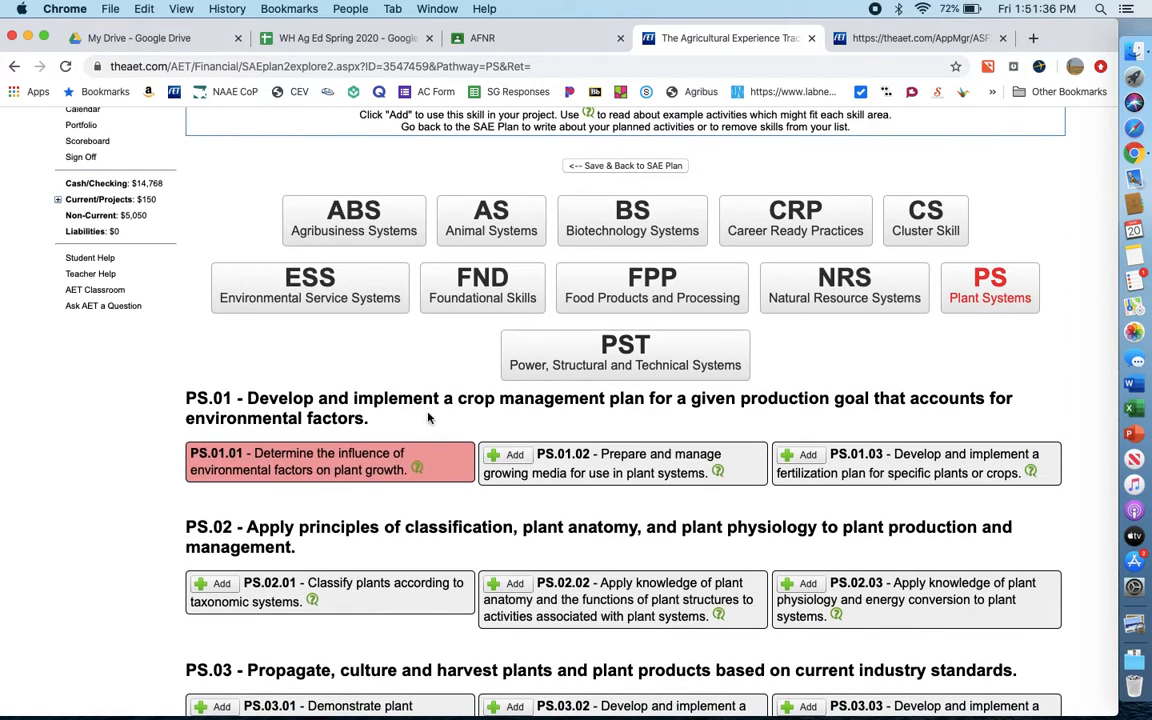
{"action": "scroll", "coordinate": [427, 424], "scroll_direction": "down", "scroll_amount": 5}
{"action": "scroll", "coordinate": [428, 418], "scroll_direction": "up", "scroll_amount": 3}
{"action": "scroll", "coordinate": [428, 418], "scroll_direction": "down", "scroll_amount": 3}
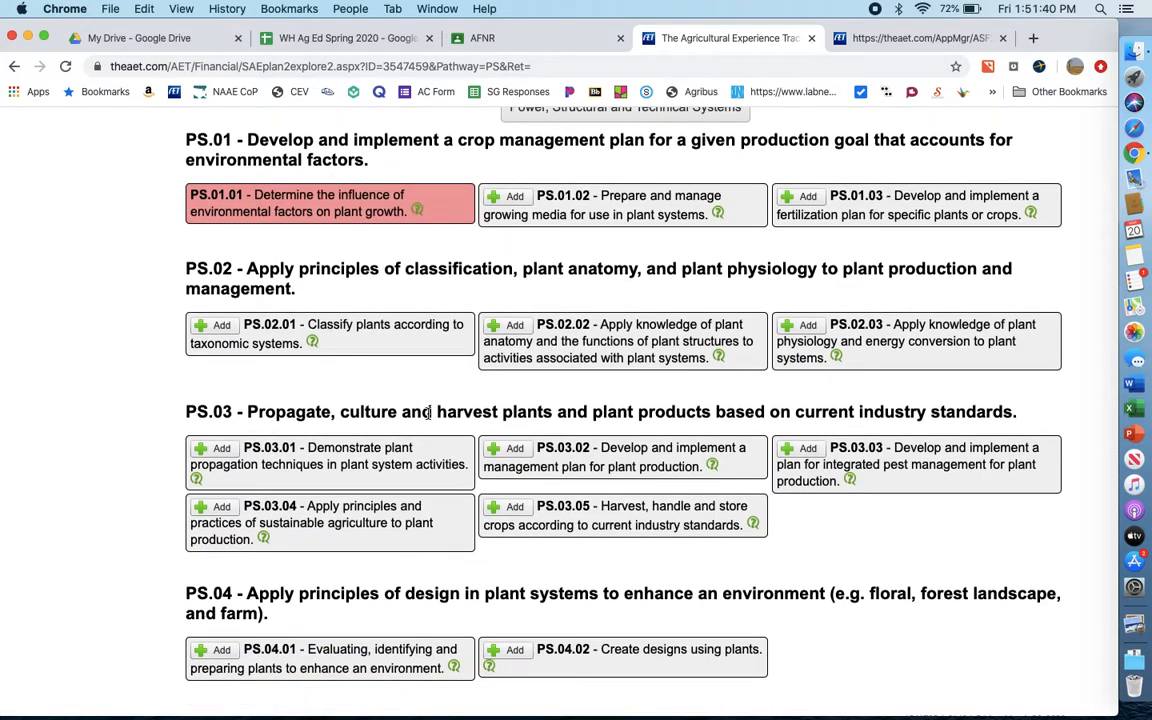
{"action": "scroll", "coordinate": [428, 413], "scroll_direction": "up", "scroll_amount": 5}
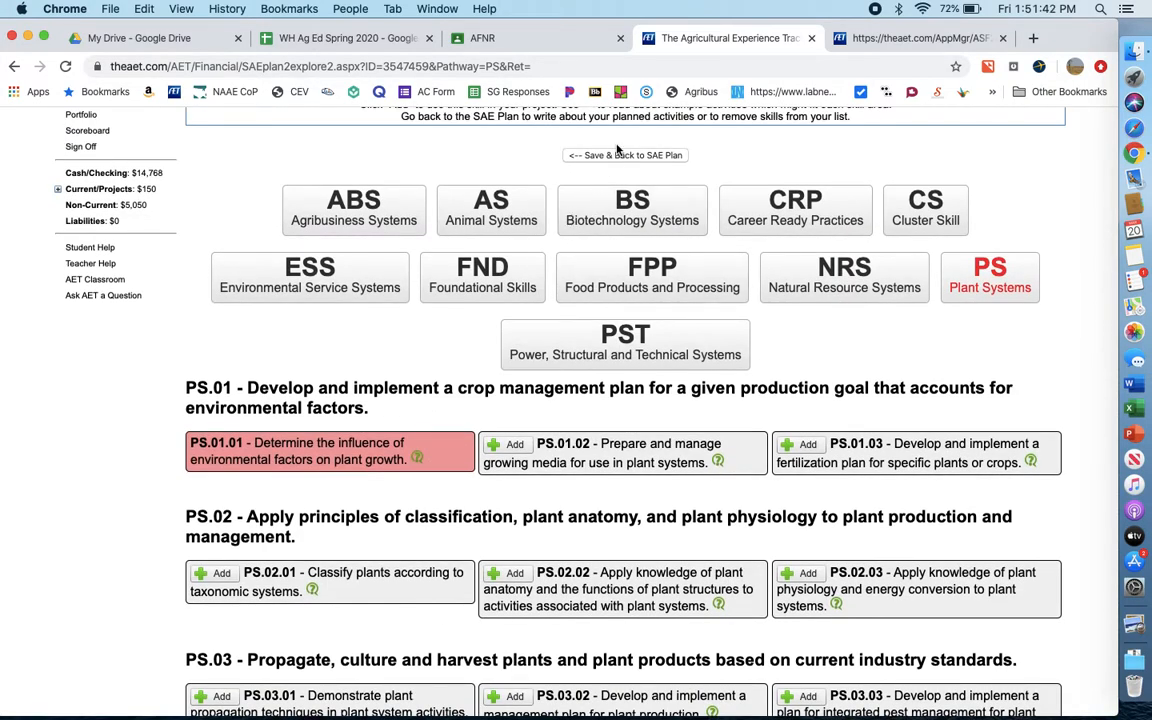
{"action": "left_click", "coordinate": [612, 155]}
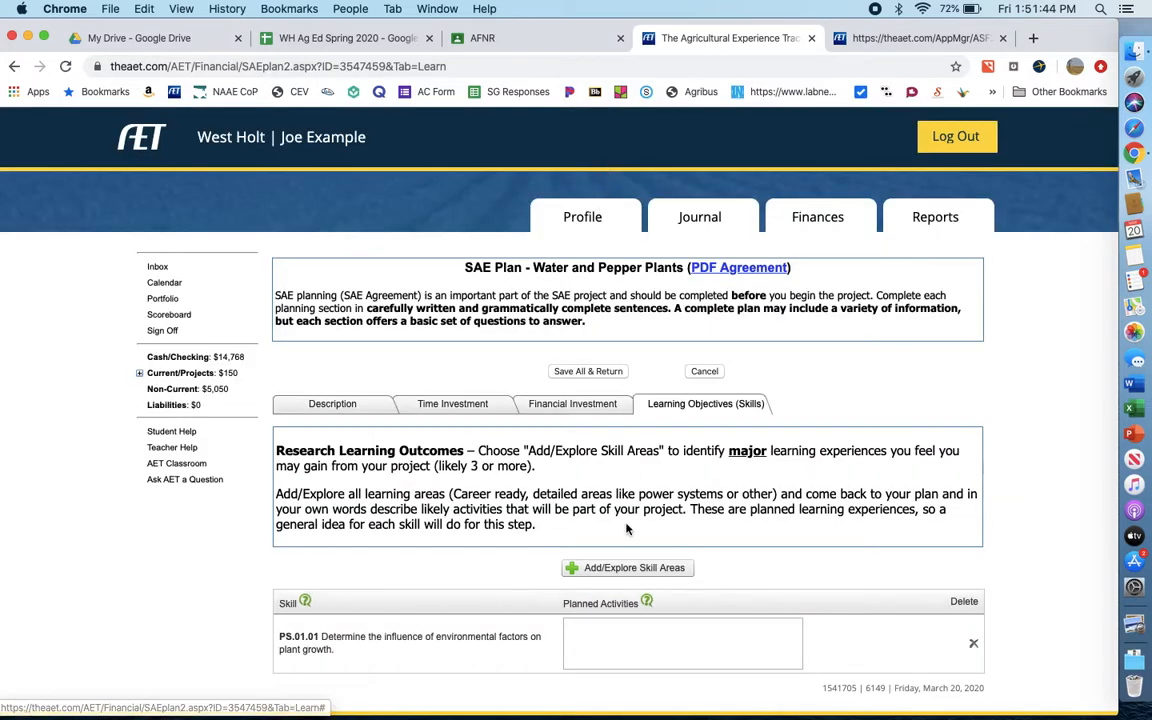
- Enter the planned activities for skill PS.01.01: "Testing watering amount of pepper plants over 6 weeks."
{"action": "left_click", "coordinate": [611, 627]}
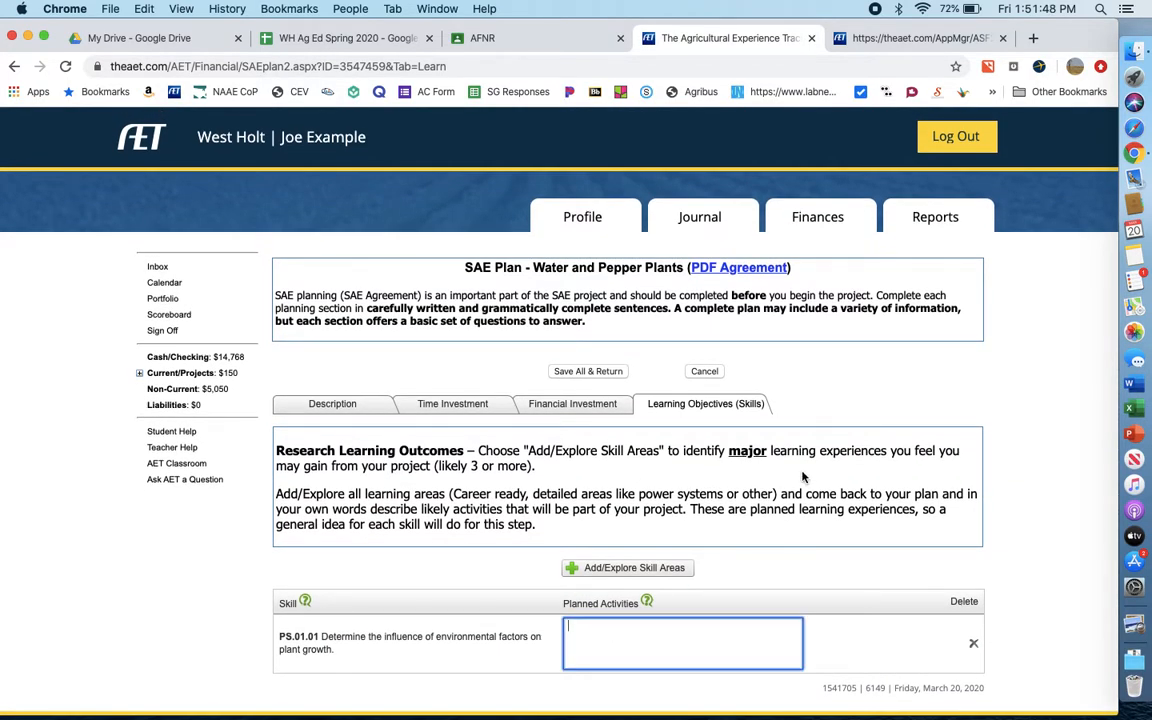
{"action": "type", "text": "Test"}
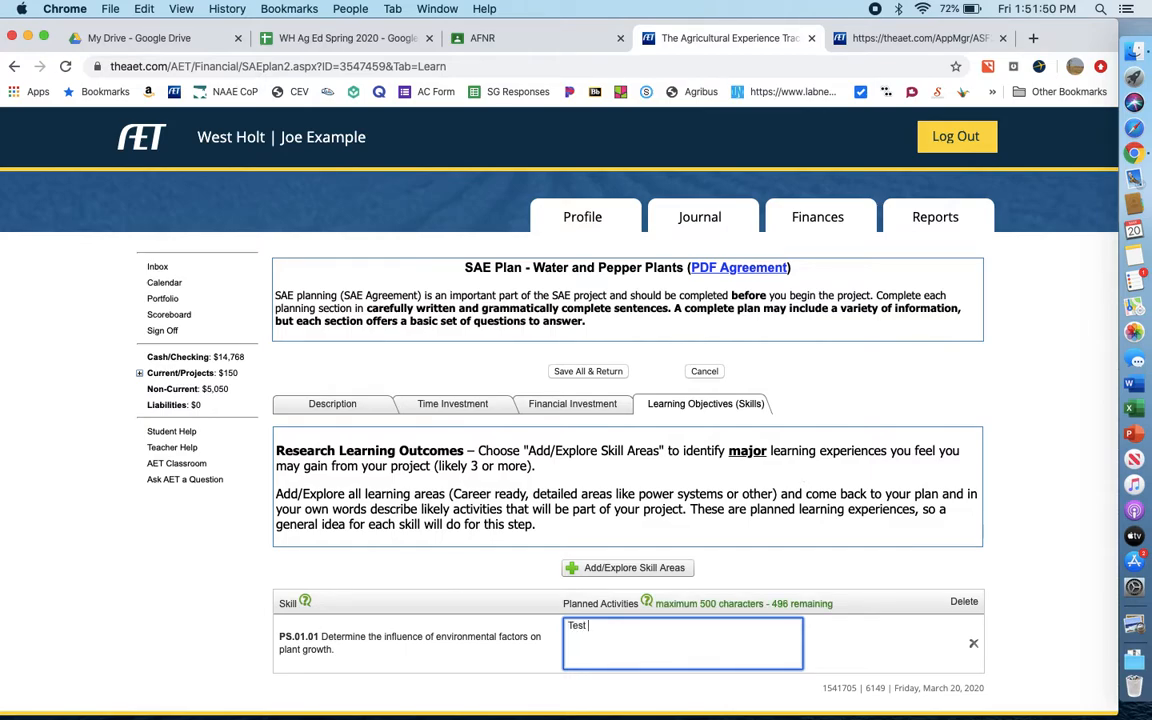
{"action": "type", "text": "ing watering amount of pepp"}
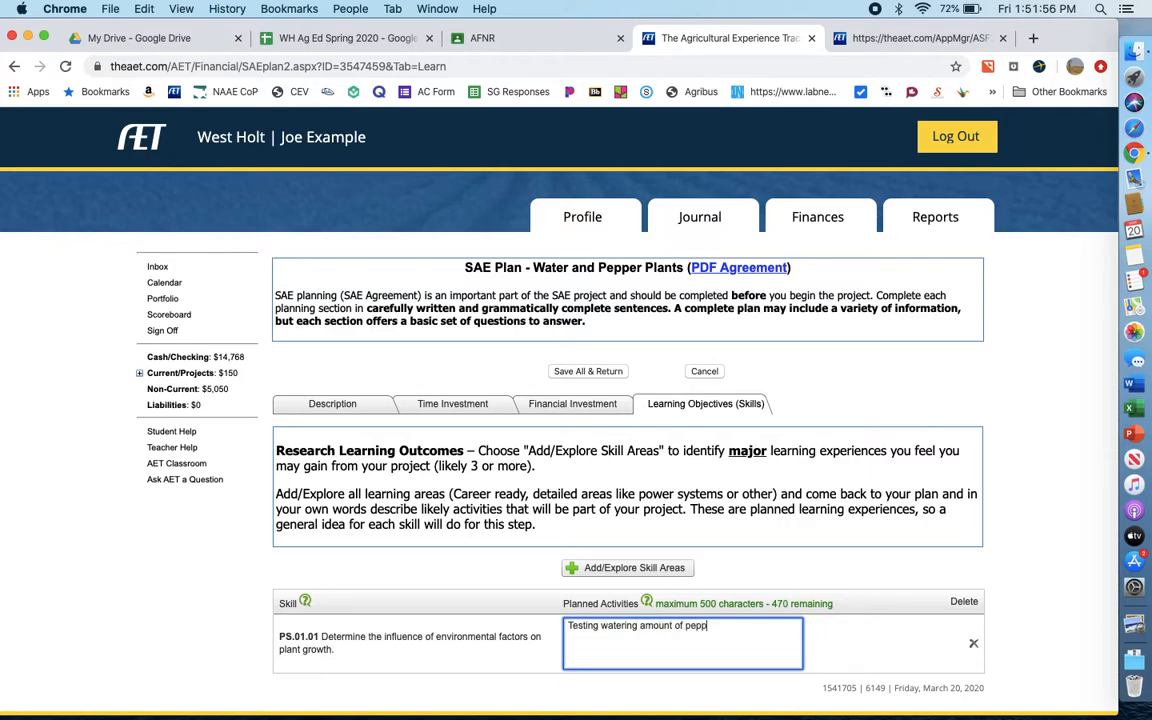
{"action": "type", "text": "er plants over 6 weeks"}
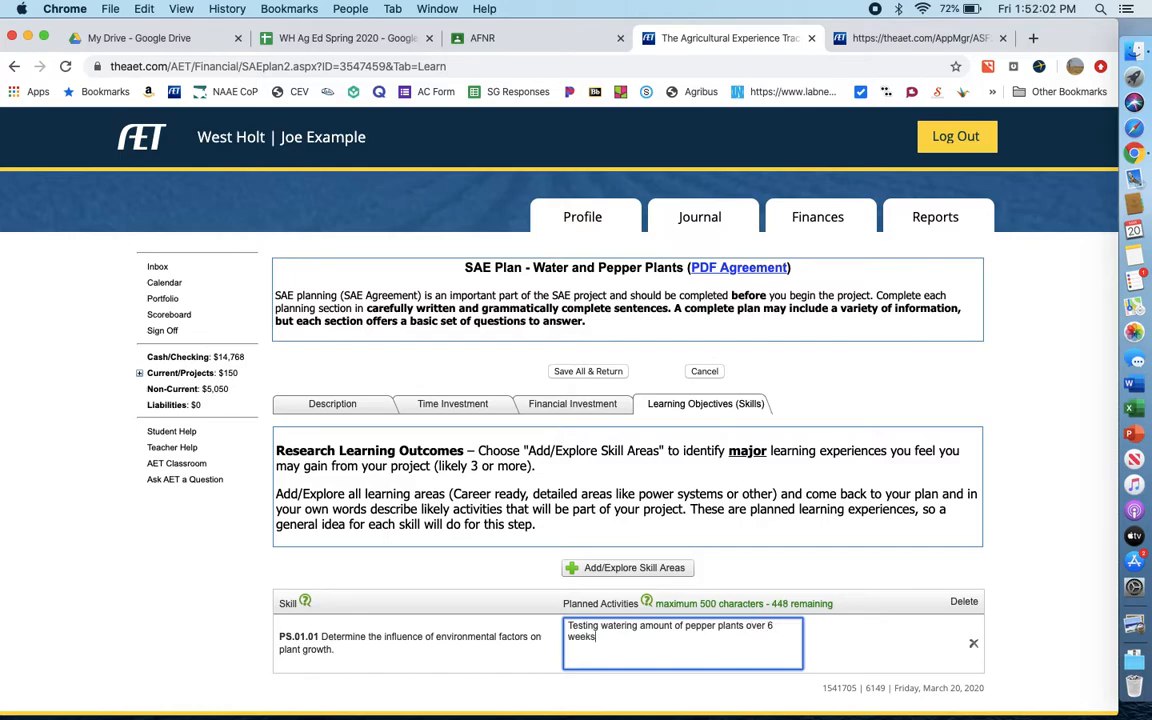
{"action": "type", "text": "."}
{"action": "left_click", "coordinate": [748, 567]}
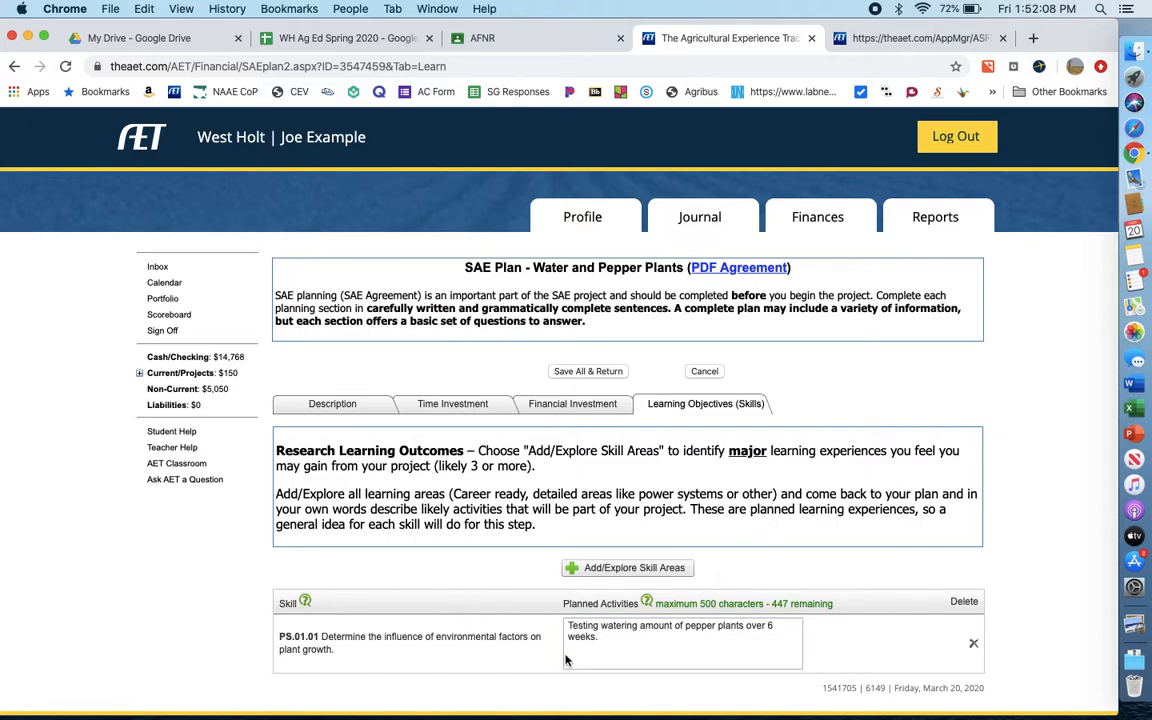
- Save all sections of the Water and Pepper Plants SAE plan and return to the project manager
{"action": "scroll", "coordinate": [524, 618], "scroll_direction": "down", "scroll_amount": 1}
{"action": "scroll", "coordinate": [524, 618], "scroll_direction": "up", "scroll_amount": 1}
{"action": "left_click", "coordinate": [605, 372]}
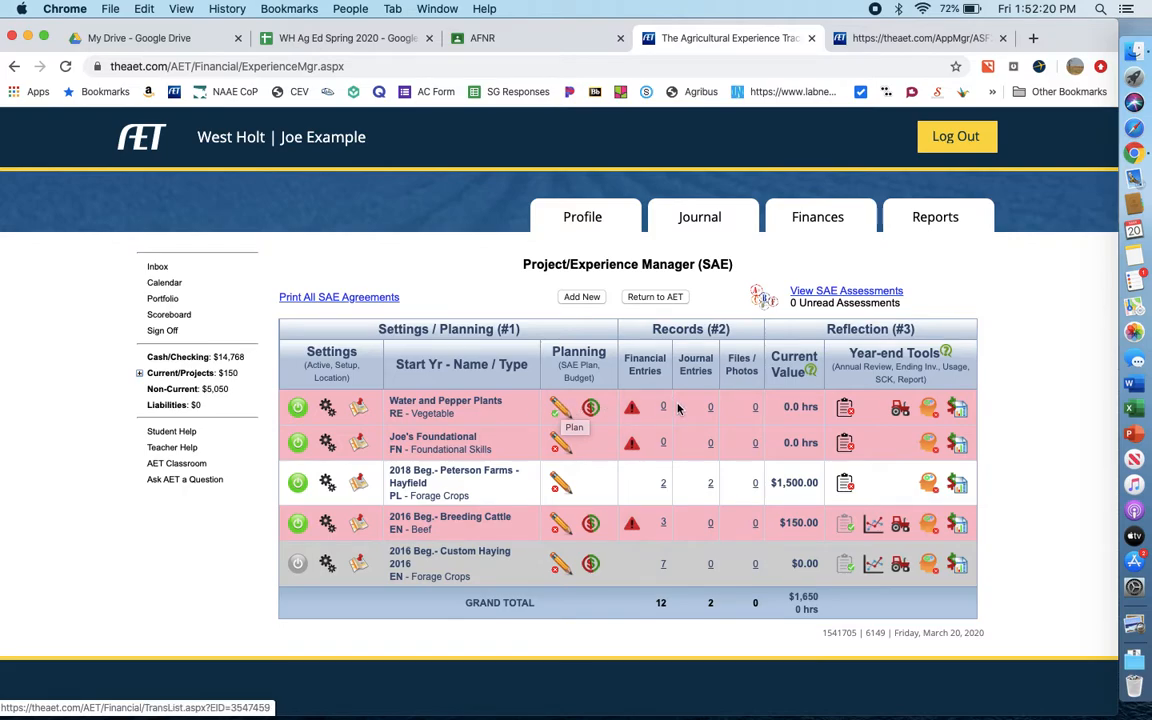
- View the annual review guidance for the Water and Pepper Plants project and return to the project list
{"action": "left_click", "coordinate": [845, 410]}
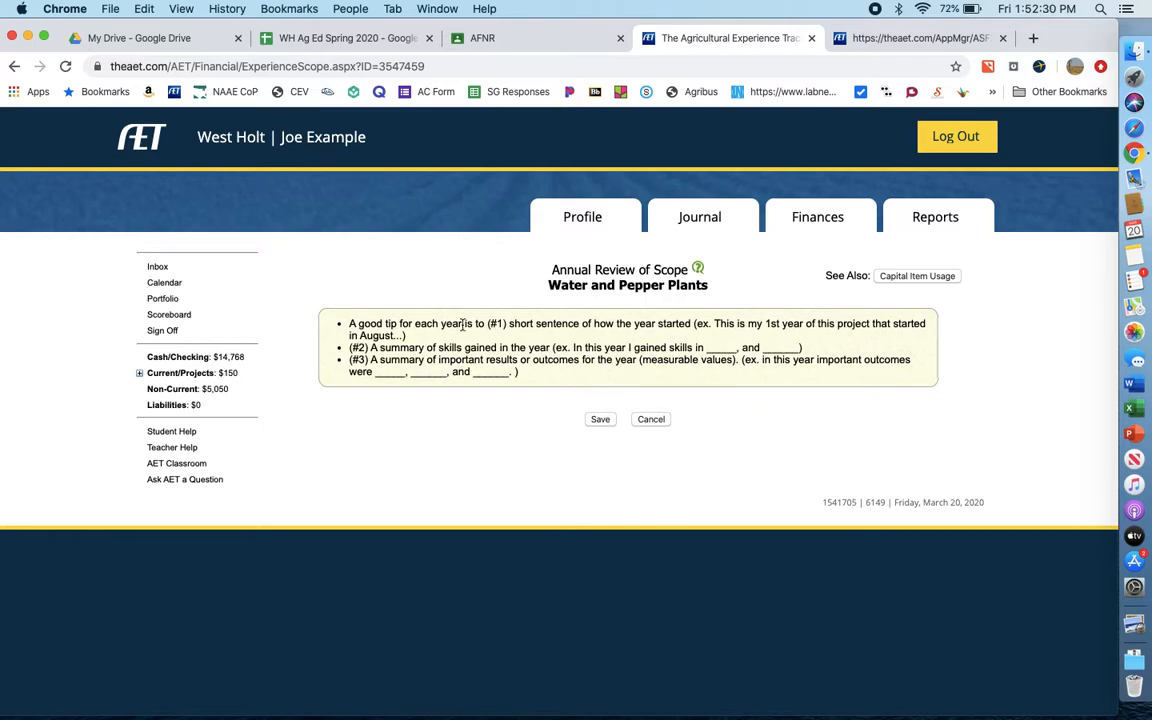
{"action": "left_click", "coordinate": [600, 421]}
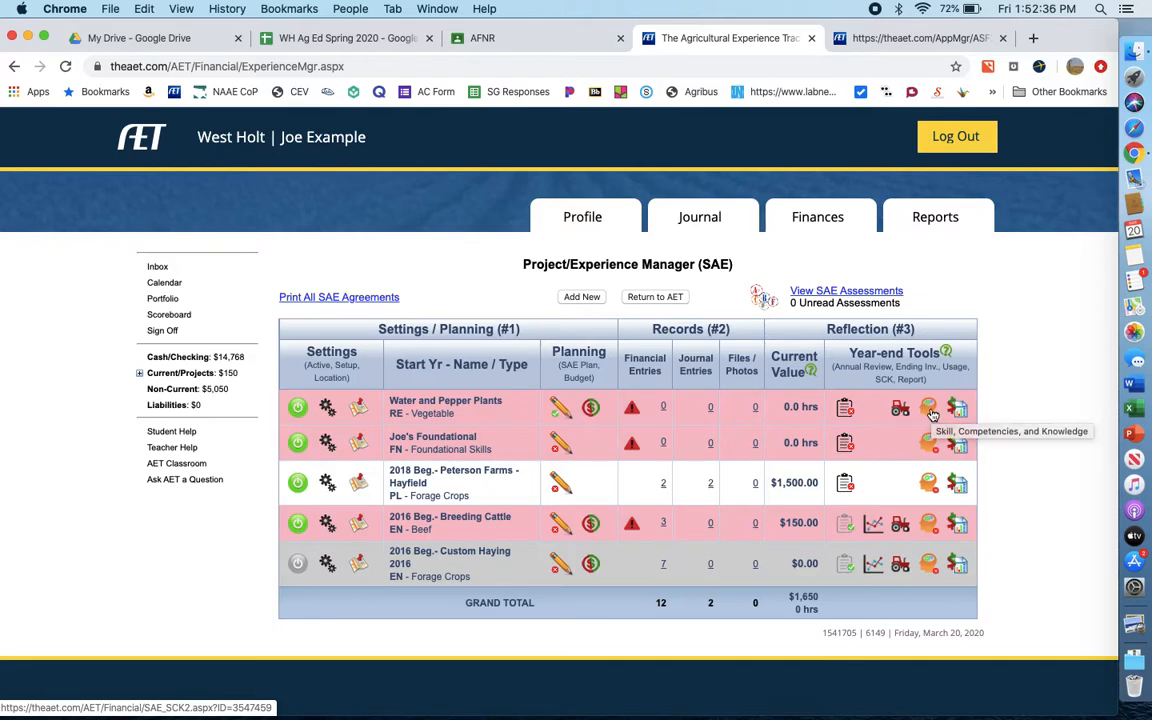
- Copy the PS.01.01 contribution text from the Skill Development Form into the measurable results of the Water and Pepper Plants skills reflection
{"action": "left_click", "coordinate": [931, 413]}
{"action": "left_click", "coordinate": [789, 437]}
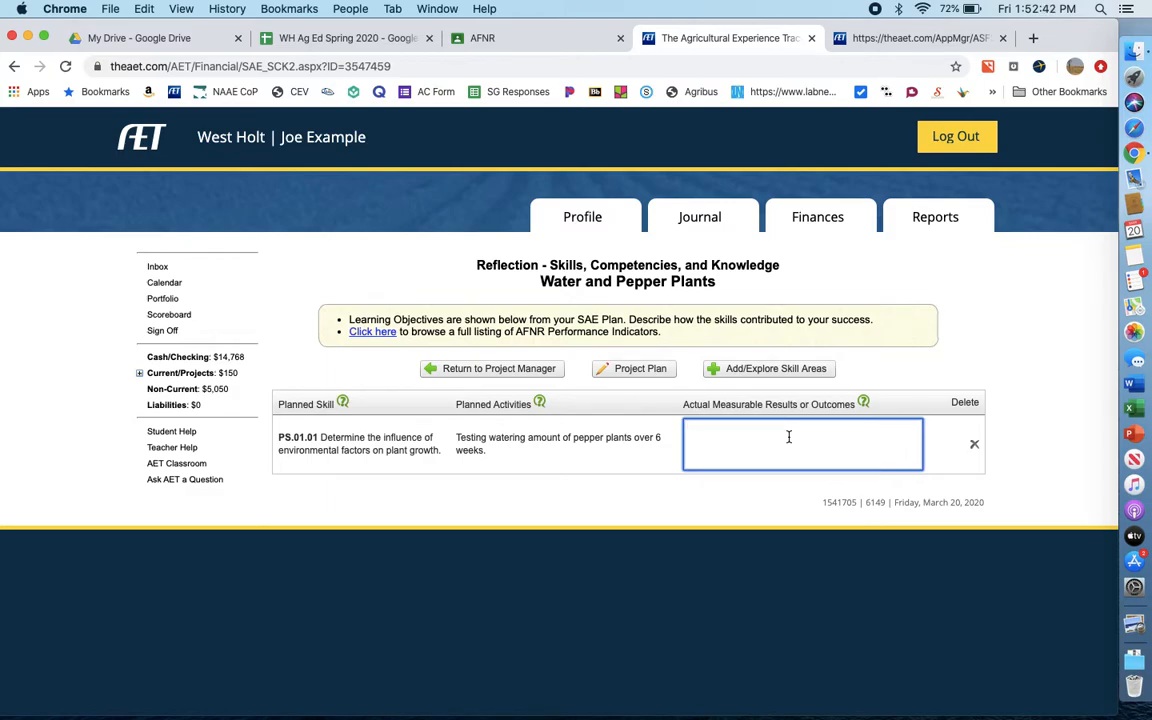
{"action": "left_click", "coordinate": [830, 40]}
{"action": "left_click", "coordinate": [803, 356]}
{"action": "key", "text": "super+a"}
{"action": "key", "text": "super+c"}
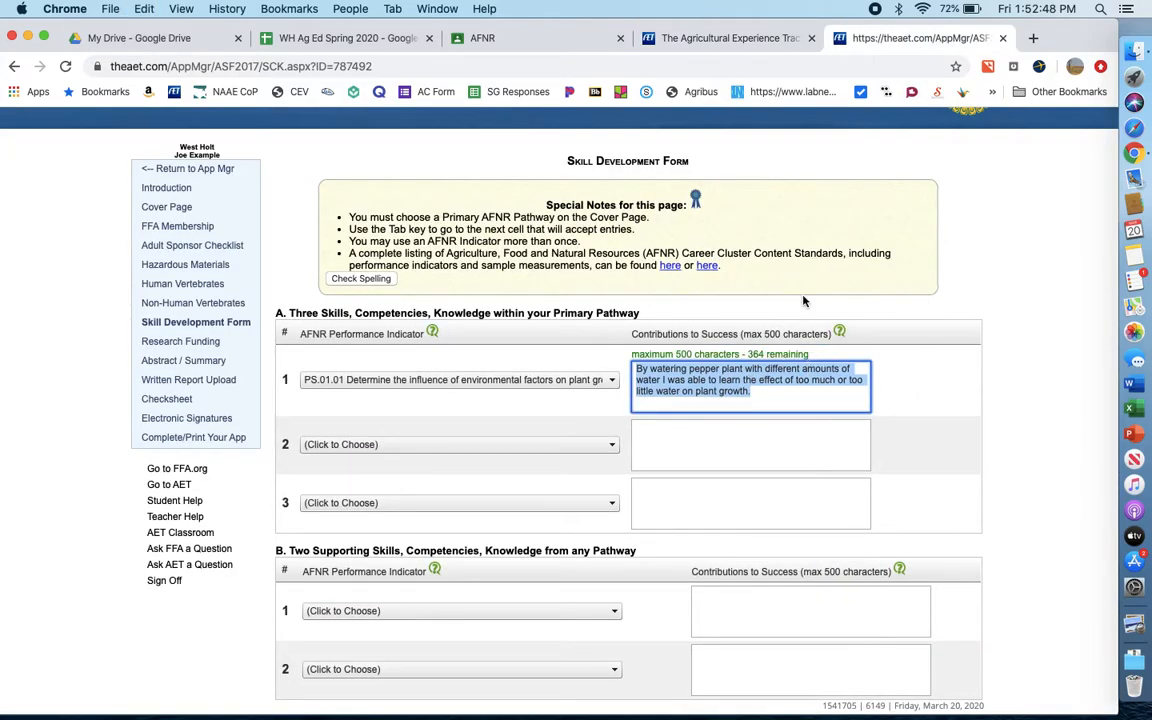
{"action": "left_click", "coordinate": [674, 40]}
{"action": "left_click", "coordinate": [738, 422]}
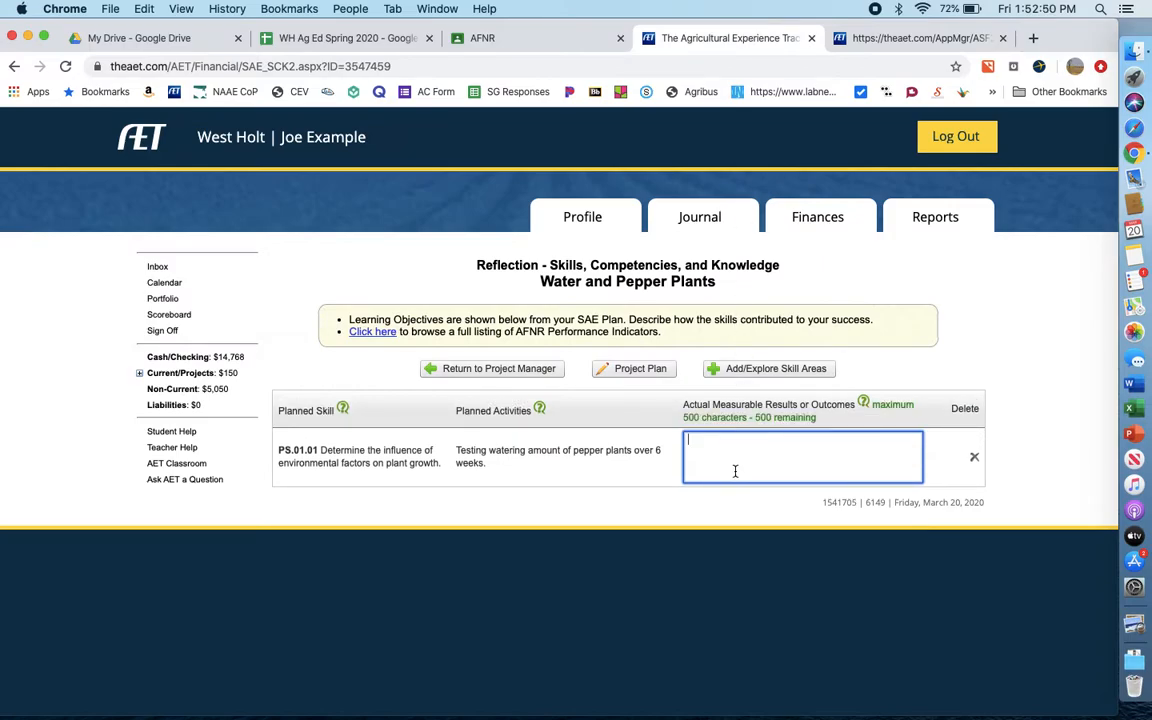
{"action": "key", "text": "super+v"}
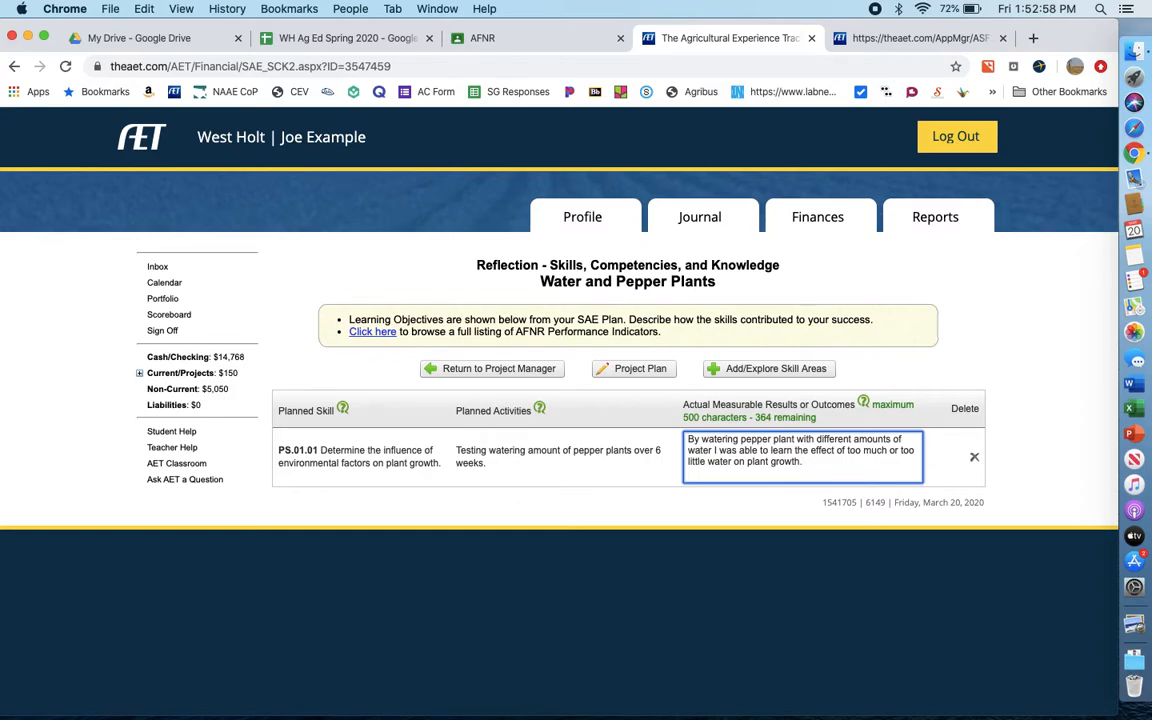
- Append "1/2 cup per day was the best amount." to the PS.01.01 measurable results and return to the project manager
{"action": "type", "text": "1/2 cup per day"}
{"action": "type", "text": "s"}
{"action": "key", "text": "BackSpace"}
{"action": "type", "text": "was the best amouint."}
{"action": "key", "text": "BackSpace"}
{"action": "key", "text": "BackSpace"}
{"action": "key", "text": "BackSpace"}
{"action": "key", "text": "BackSpace"}
{"action": "type", "text": "nt."}
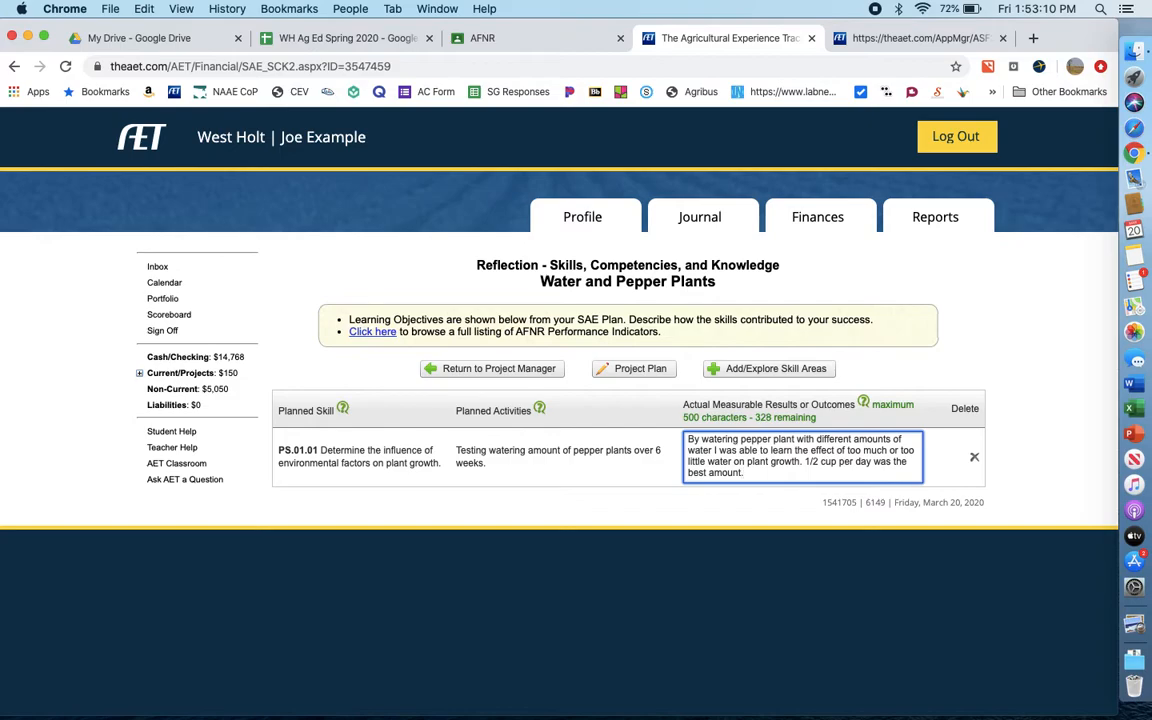
{"action": "left_click", "coordinate": [805, 527]}
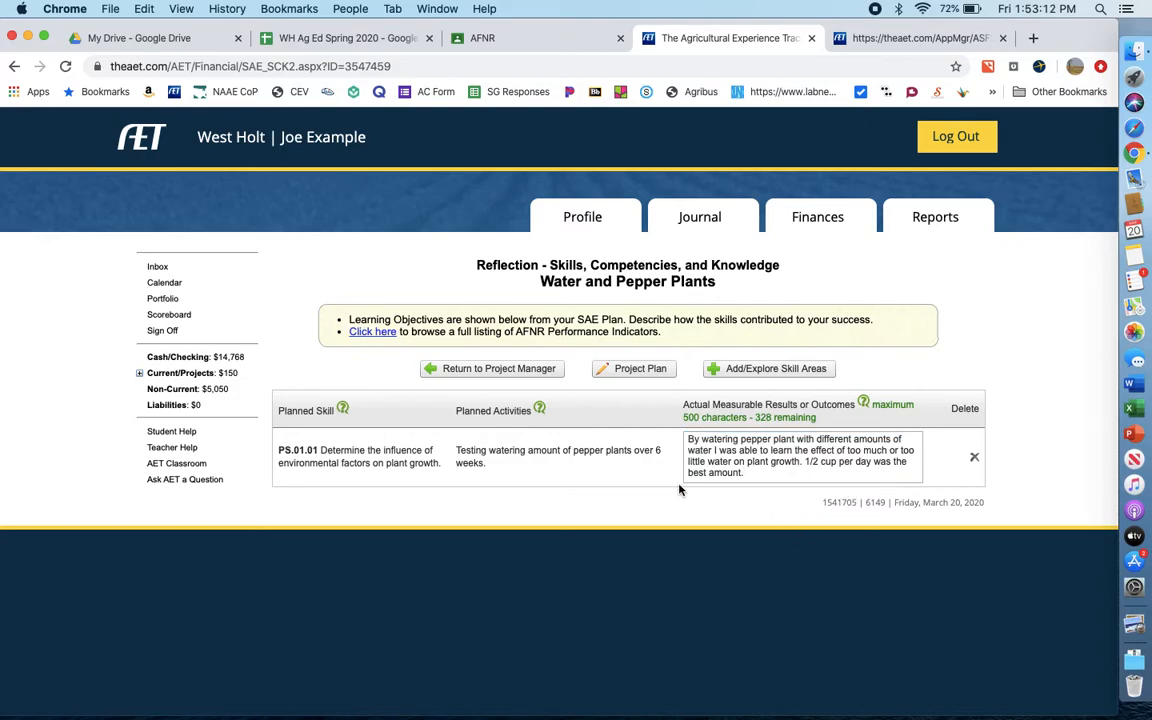
{"action": "left_click", "coordinate": [548, 370]}
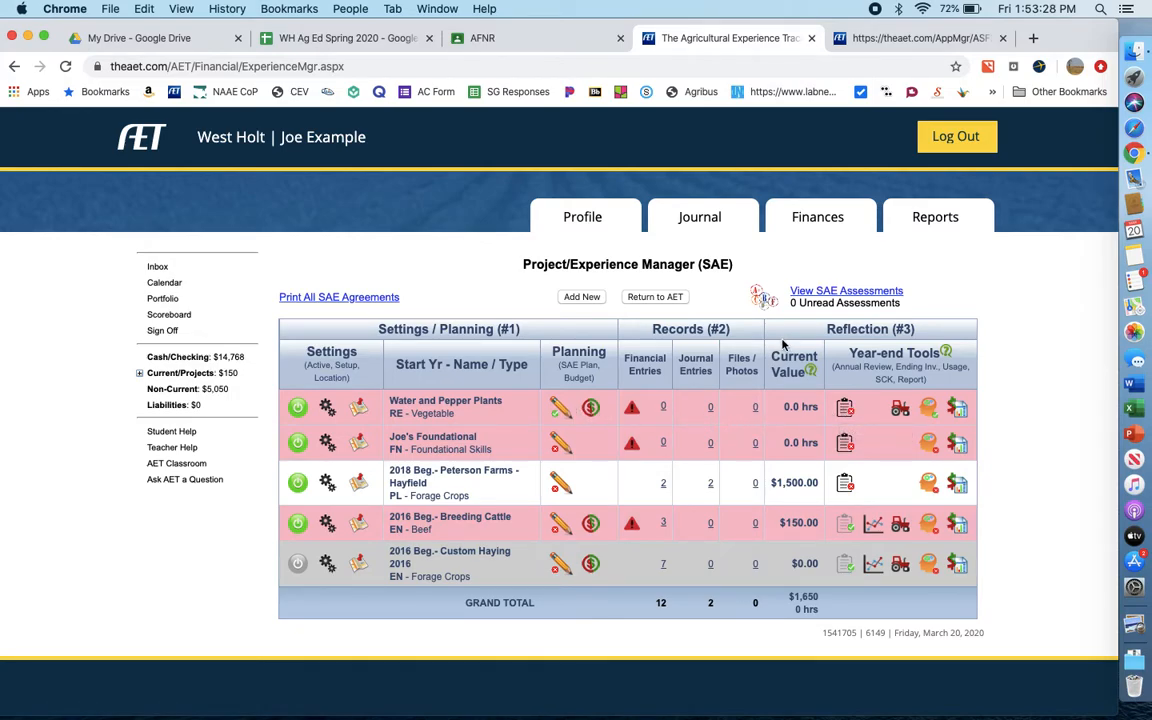
- Start a journal entry for time in SAE projects, dated 1/10/2020 and assigned to the Water and Pepper Plants project
{"action": "left_click", "coordinate": [709, 221]}
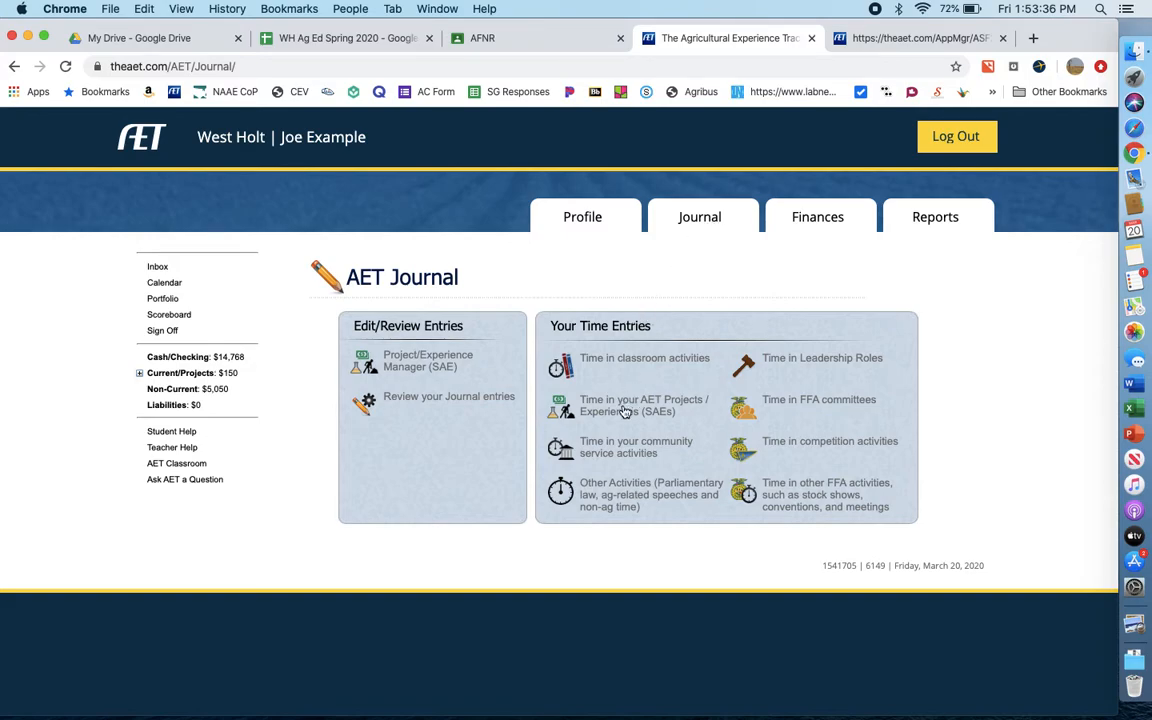
{"action": "left_click", "coordinate": [704, 217]}
{"action": "left_click", "coordinate": [634, 411]}
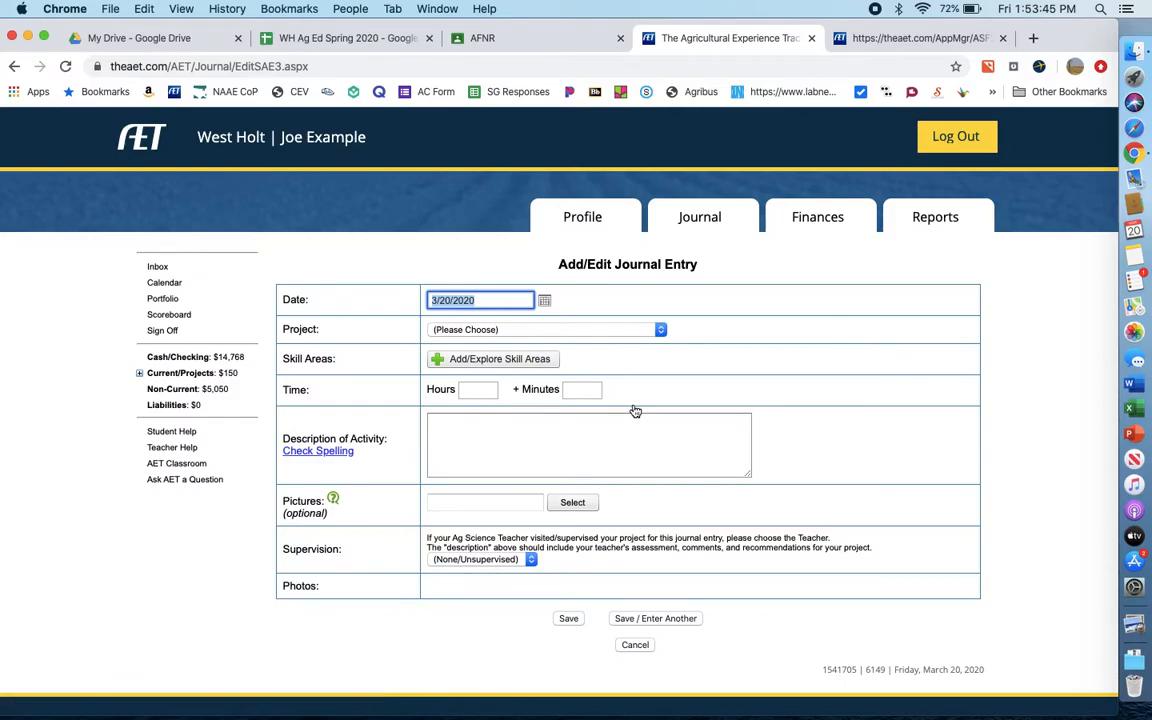
{"action": "left_click", "coordinate": [545, 302]}
{"action": "left_click", "coordinate": [384, 318]}
{"action": "left_click", "coordinate": [384, 318]}
{"action": "left_click", "coordinate": [384, 318]}
{"action": "left_click", "coordinate": [498, 319]}
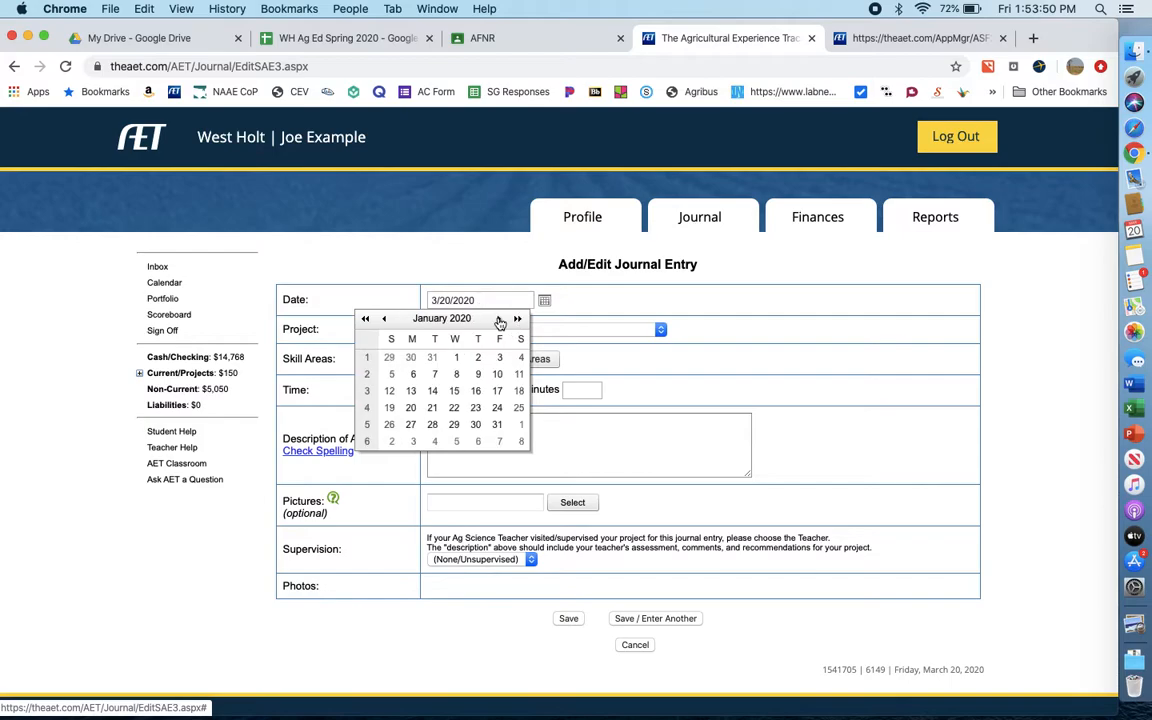
{"action": "left_click", "coordinate": [413, 375]}
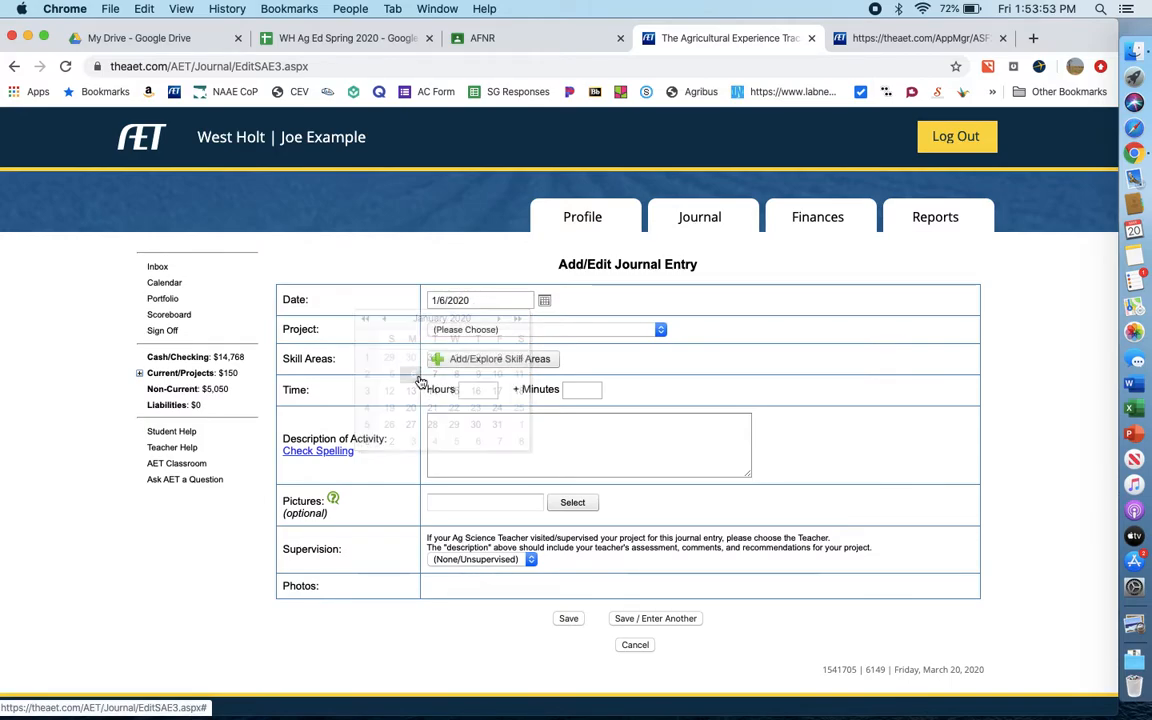
{"action": "left_click", "coordinate": [545, 301]}
{"action": "left_click", "coordinate": [497, 374]}
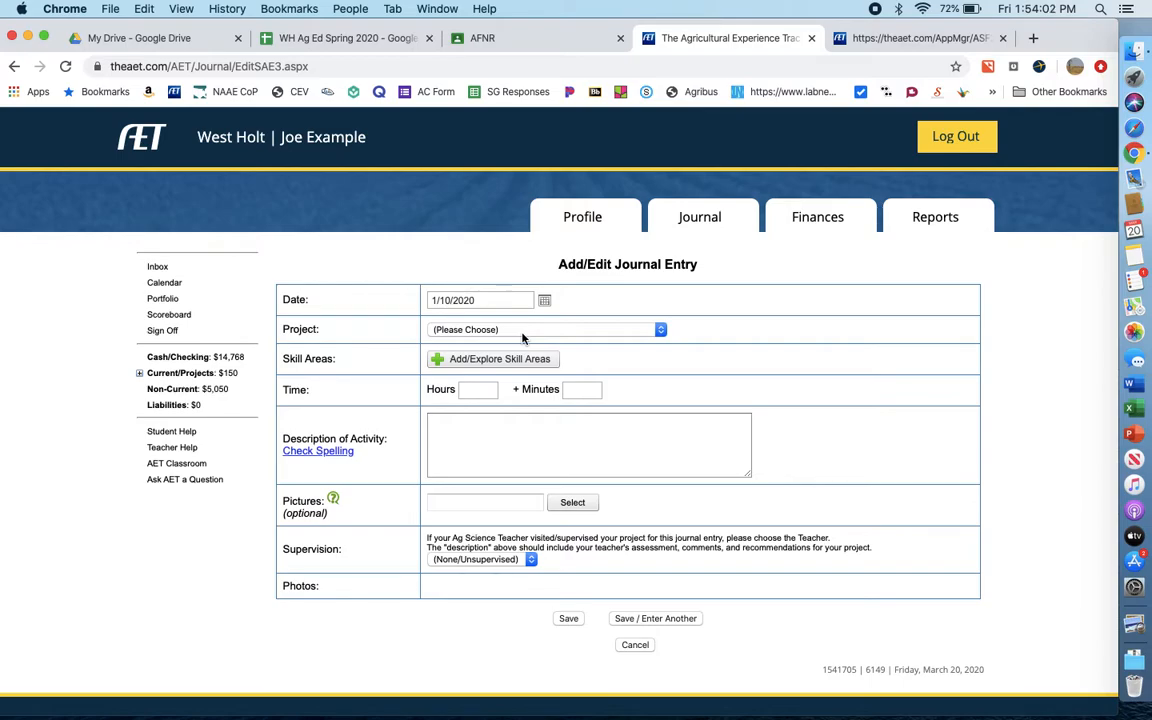
{"action": "left_click", "coordinate": [521, 334]}
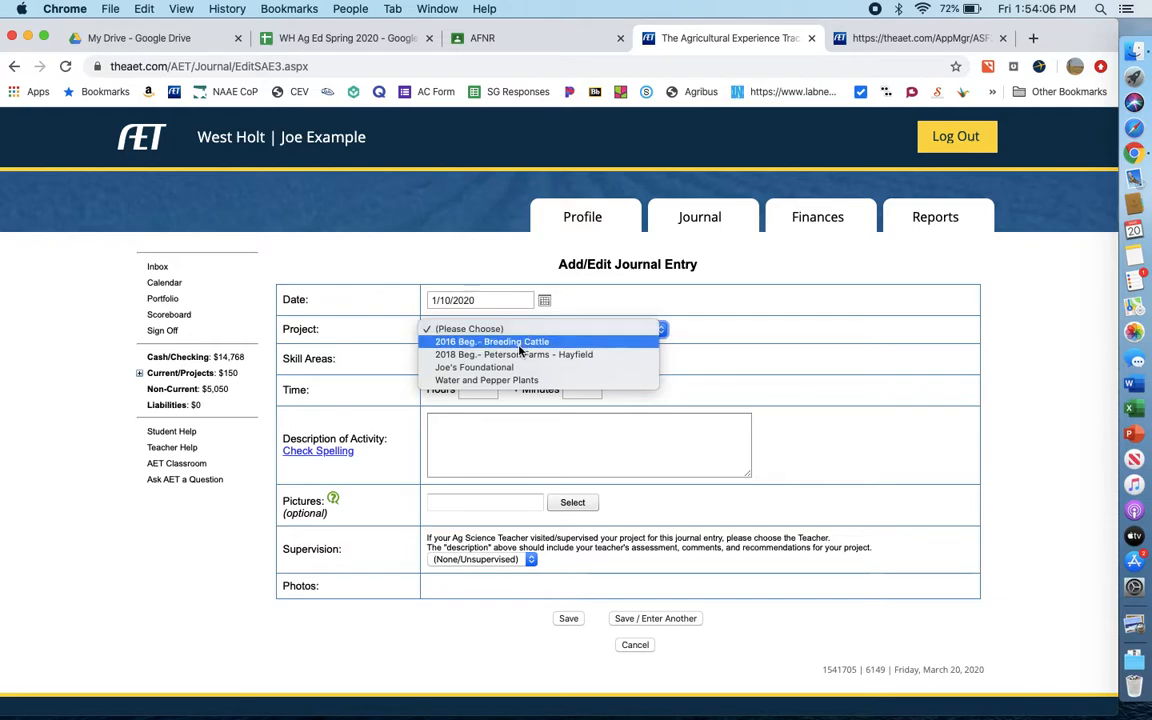
{"action": "left_click", "coordinate": [500, 380]}
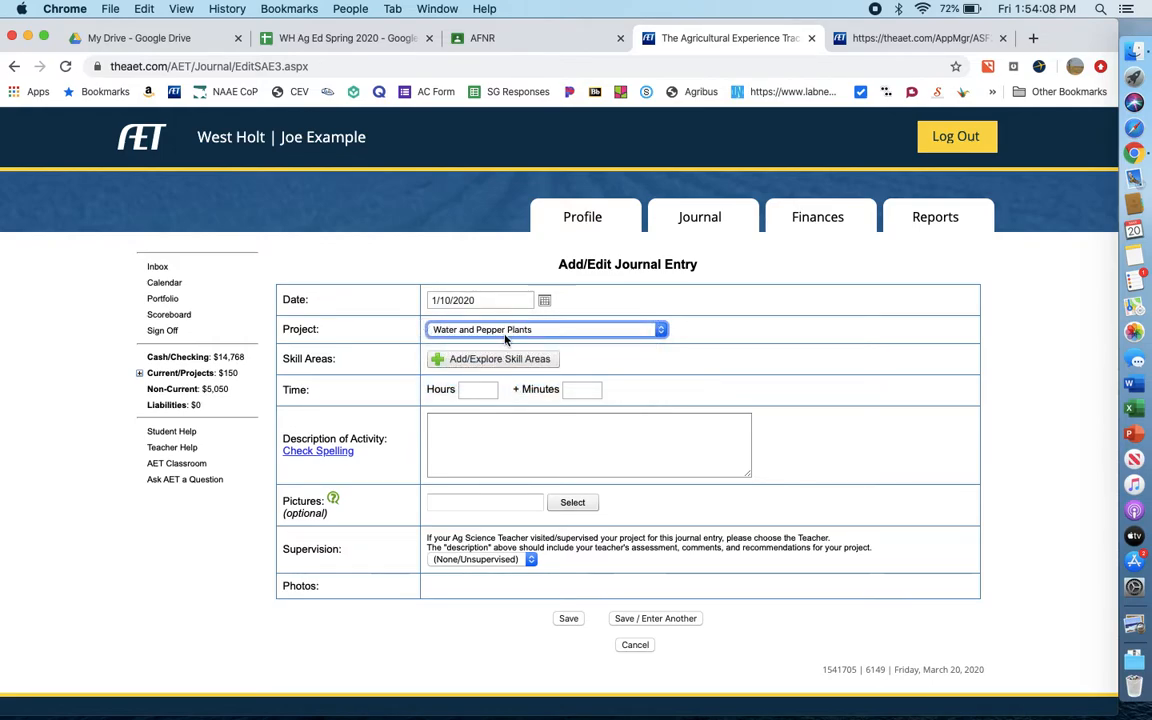
- Describe the journal activity as "Writing Lit Review and Materials and Methods" and set the time to 4 hours
{"action": "left_click", "coordinate": [476, 423]}
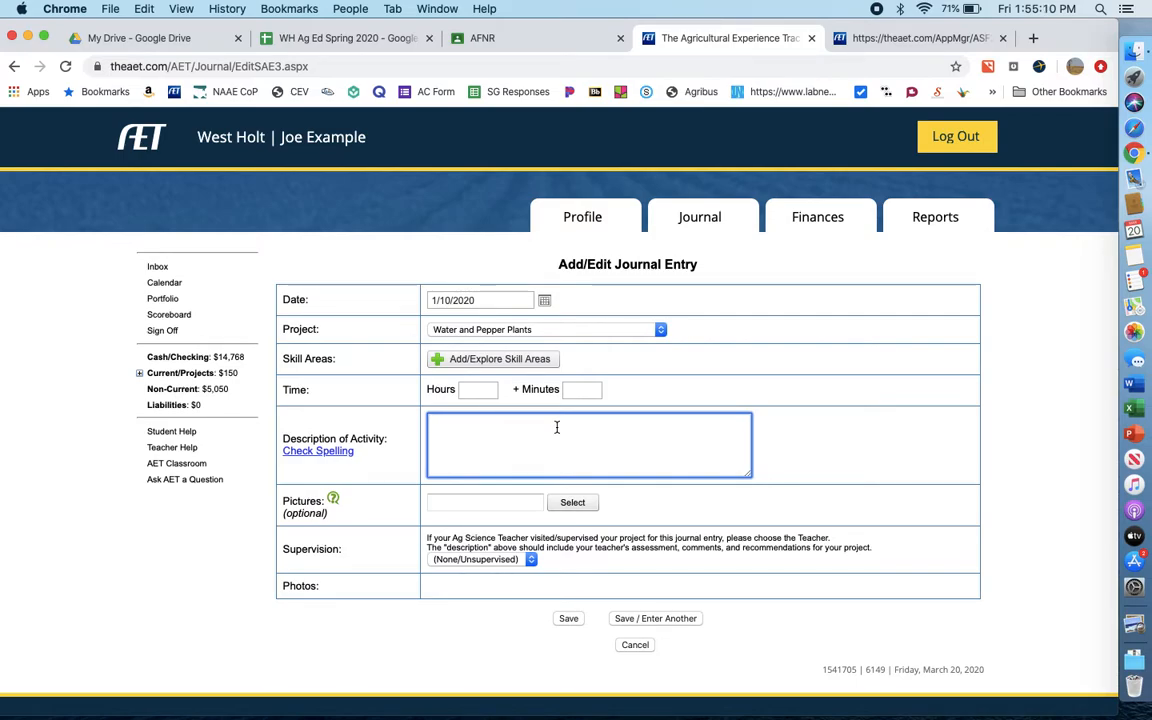
{"action": "type", "text": "Writing Li"}
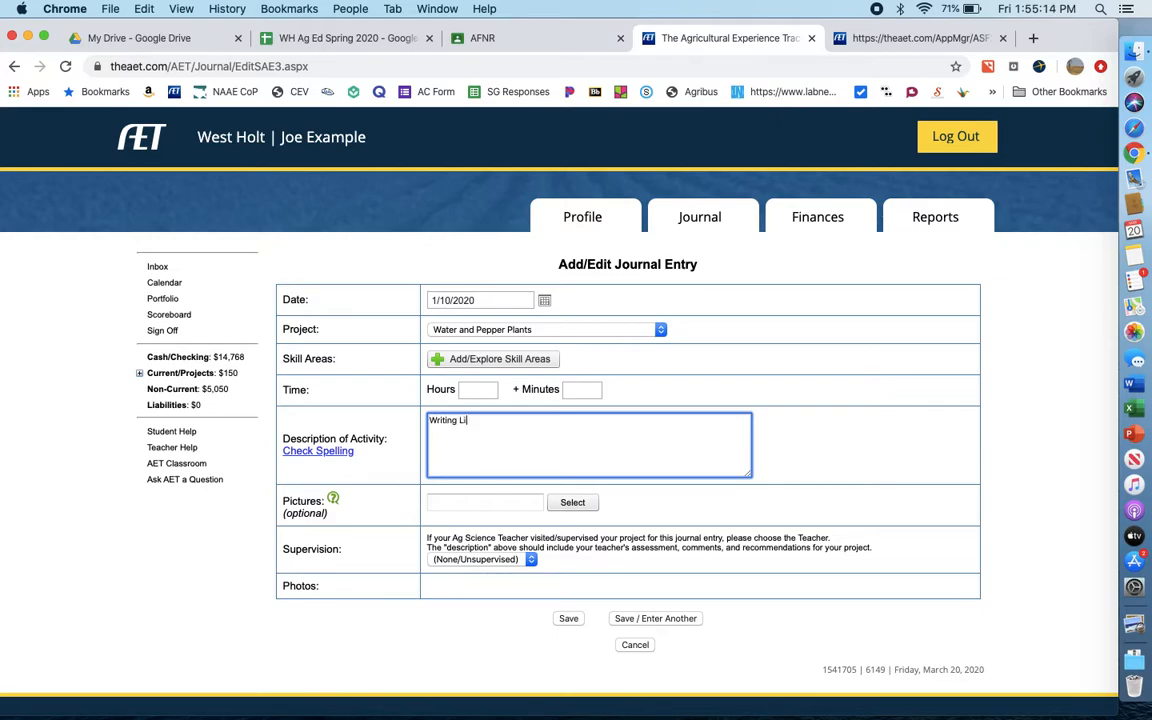
{"action": "type", "text": "t Revie"}
{"action": "key", "text": "BackSpace"}
{"action": "type", "text": "w and Materials and"}
{"action": "key", "text": "BackSpace"}
{"action": "key", "text": "BackSpace"}
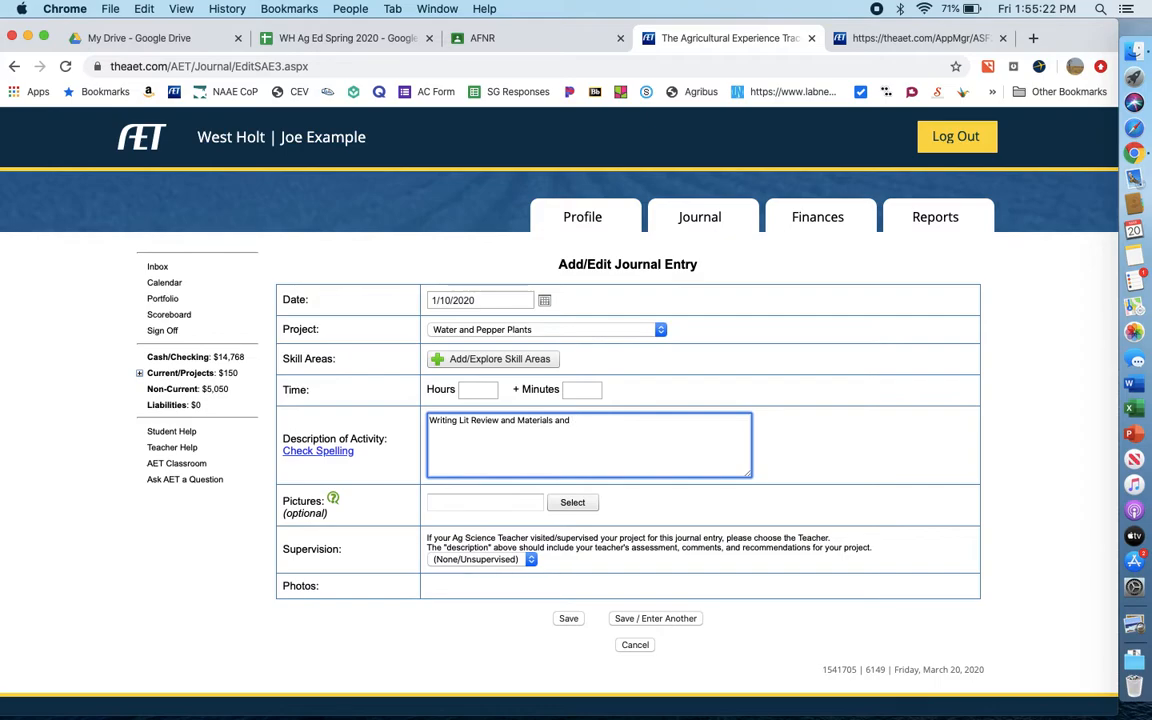
{"action": "type", "text": "Methods"}
{"action": "left_click", "coordinate": [478, 389]}
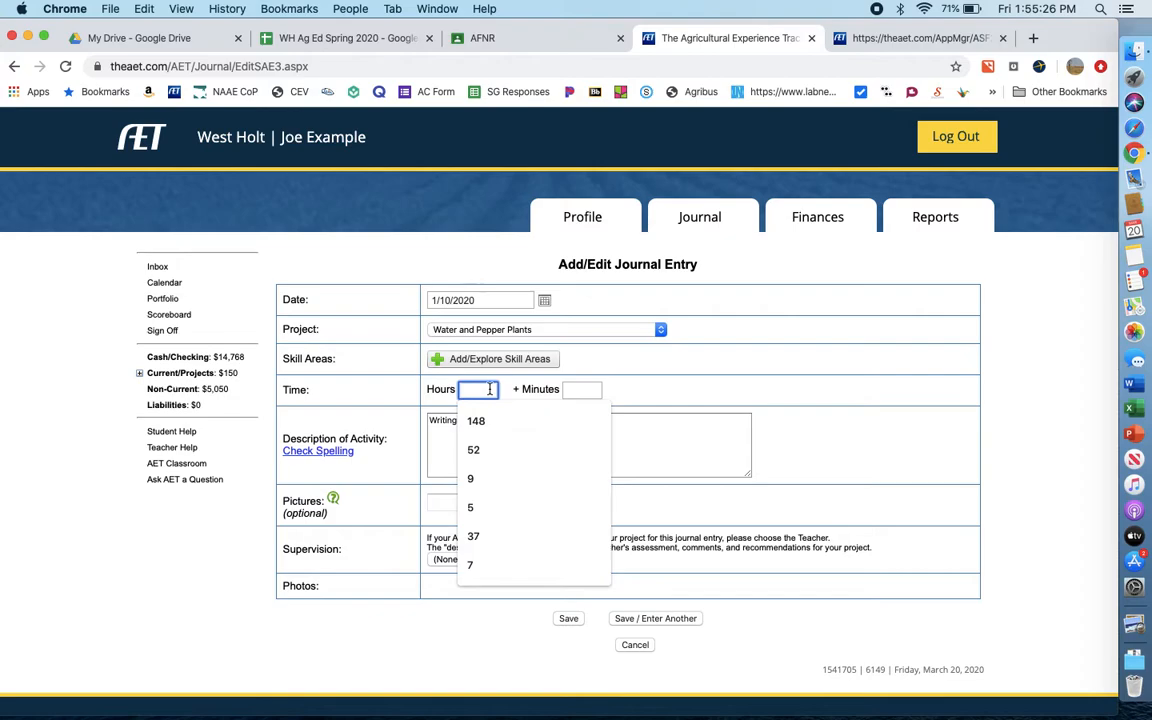
{"action": "type", "text": "4"}
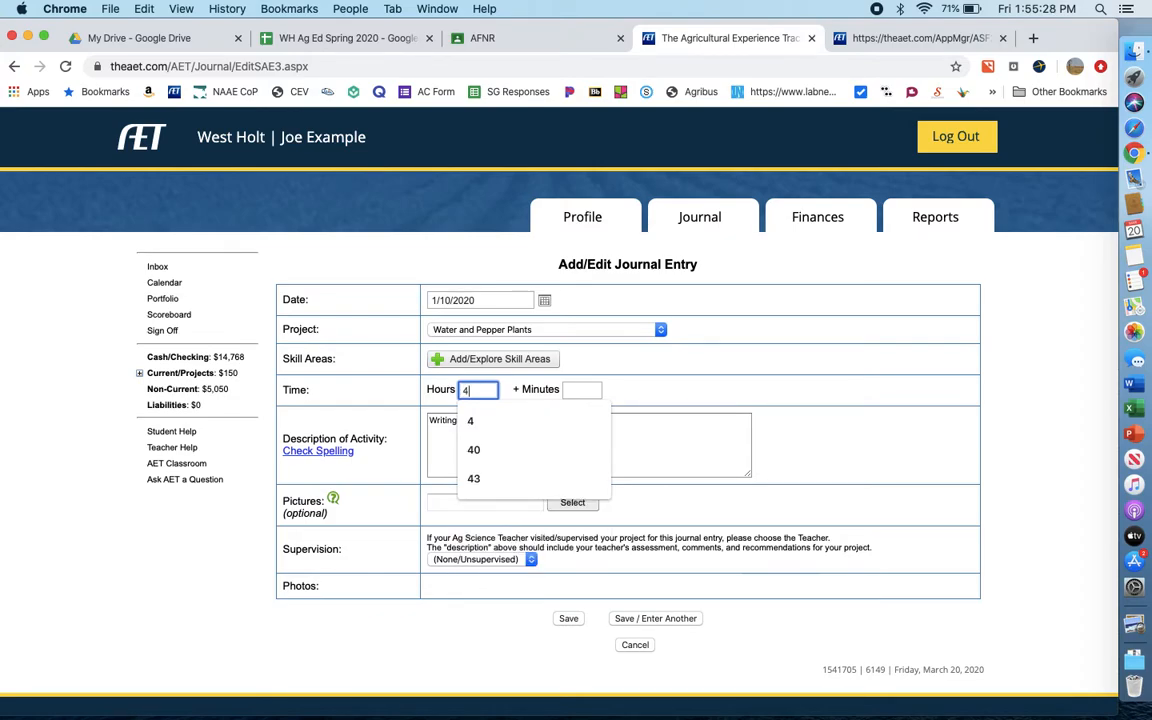
{"action": "left_click", "coordinate": [593, 366]}
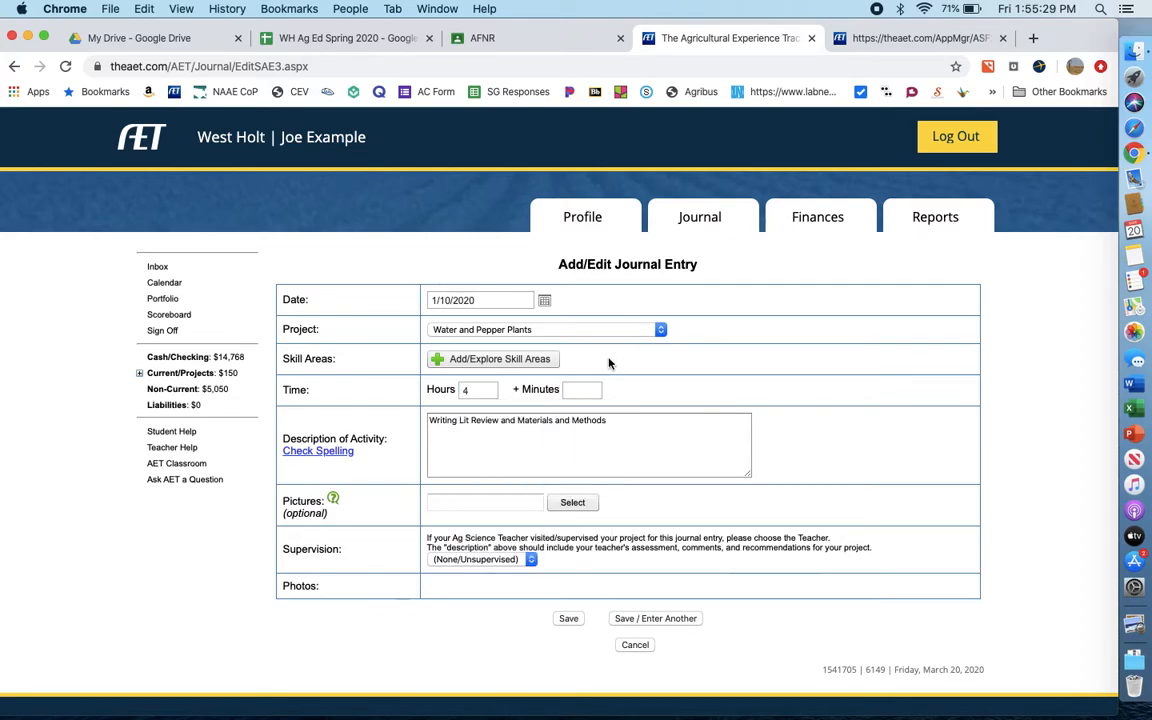
- Add cluster skill CS.01.01 on researching AFNR issues and trends to the journal entry, and save it to enter another
{"action": "left_click", "coordinate": [508, 362]}
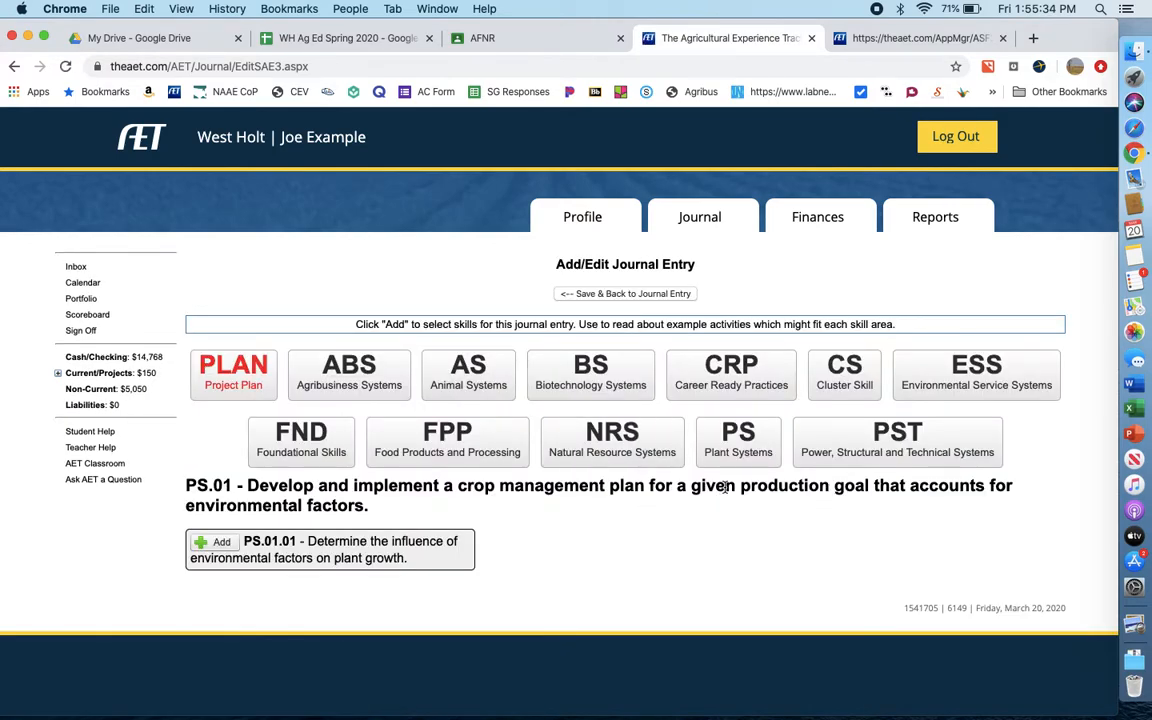
{"action": "left_click", "coordinate": [846, 384]}
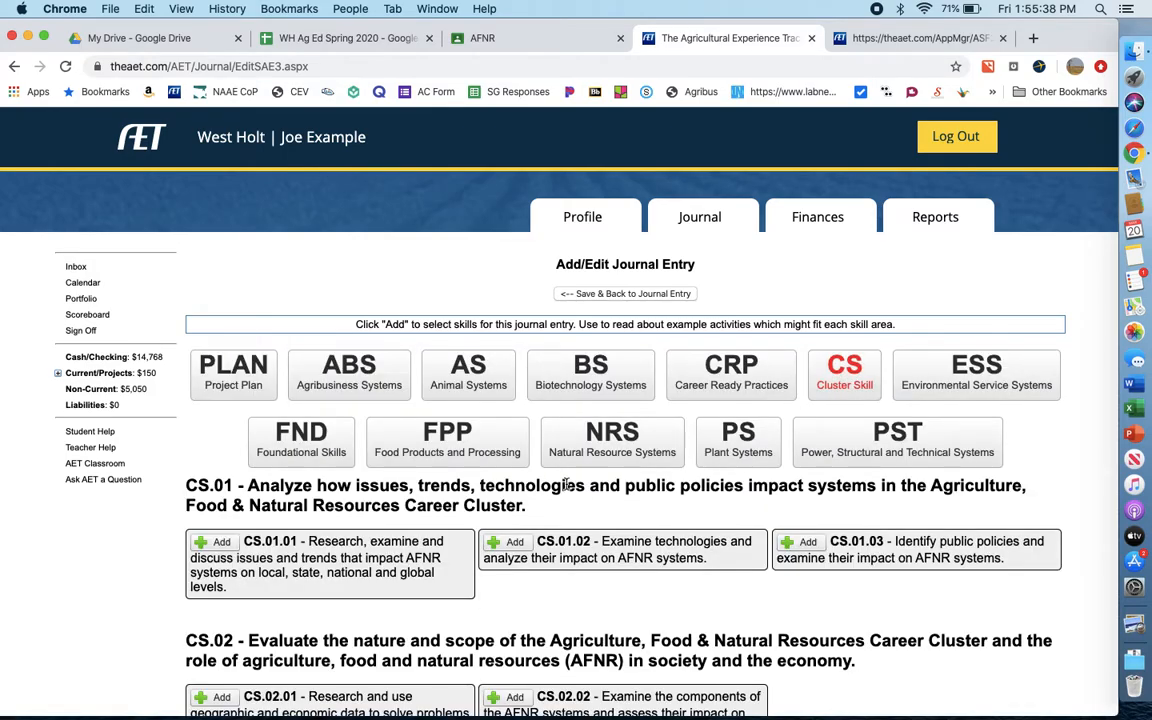
{"action": "scroll", "coordinate": [510, 440], "scroll_direction": "down", "scroll_amount": 3}
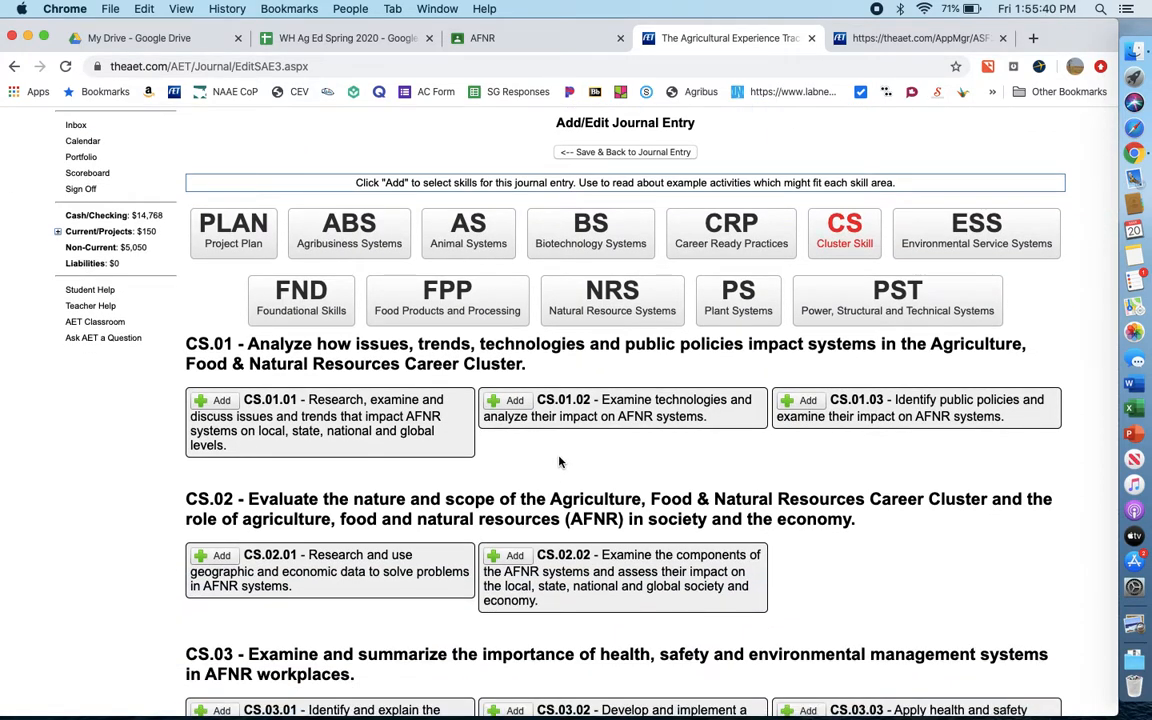
{"action": "scroll", "coordinate": [560, 462], "scroll_direction": "down", "scroll_amount": 1}
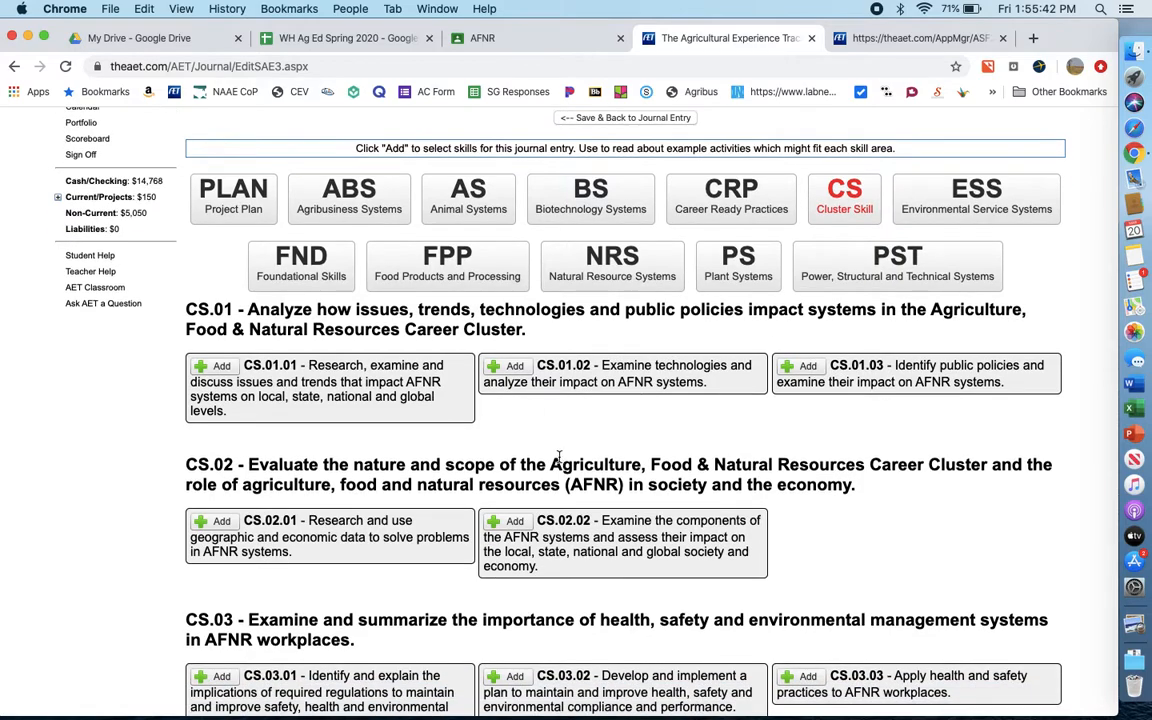
{"action": "scroll", "coordinate": [461, 459], "scroll_direction": "down", "scroll_amount": 1}
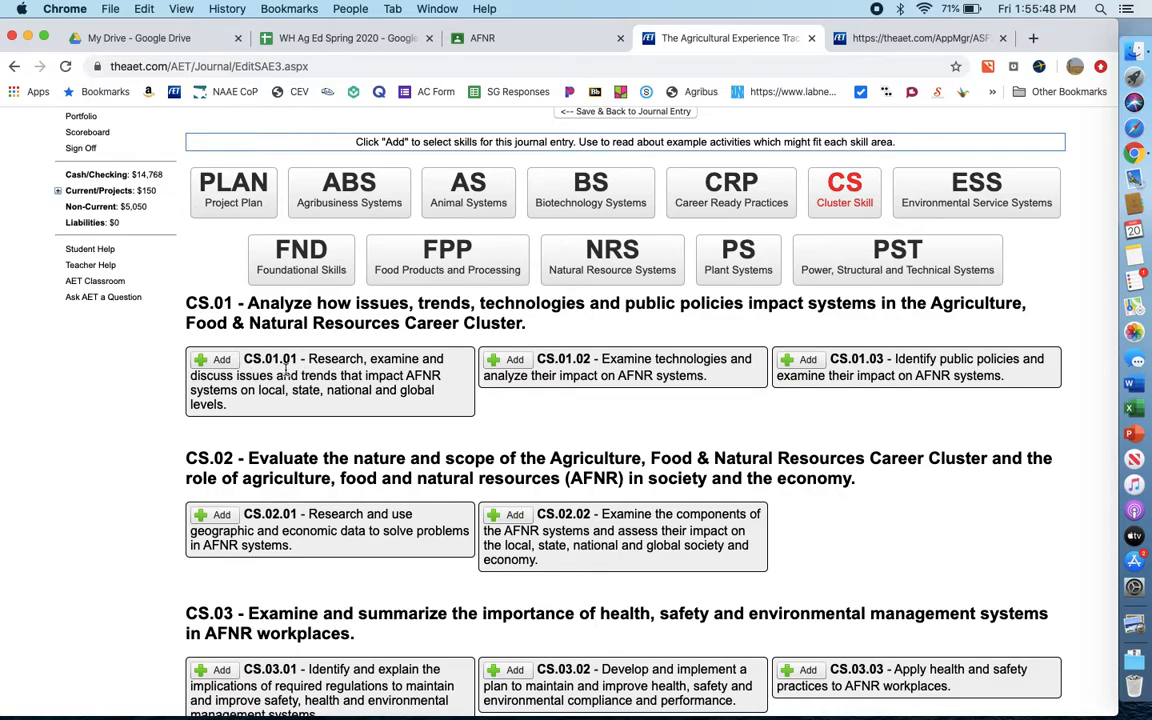
{"action": "scroll", "coordinate": [287, 370], "scroll_direction": "down", "scroll_amount": 2}
{"action": "scroll", "coordinate": [527, 620], "scroll_direction": "down", "scroll_amount": 2}
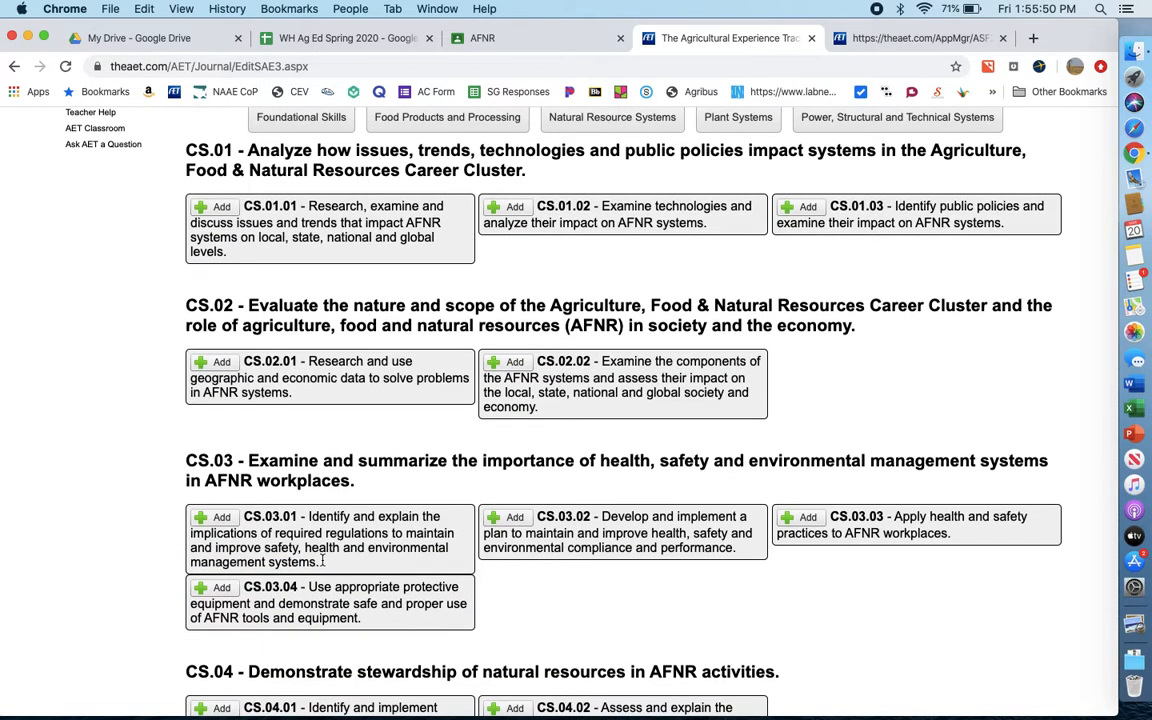
{"action": "scroll", "coordinate": [527, 620], "scroll_direction": "down", "scroll_amount": 2}
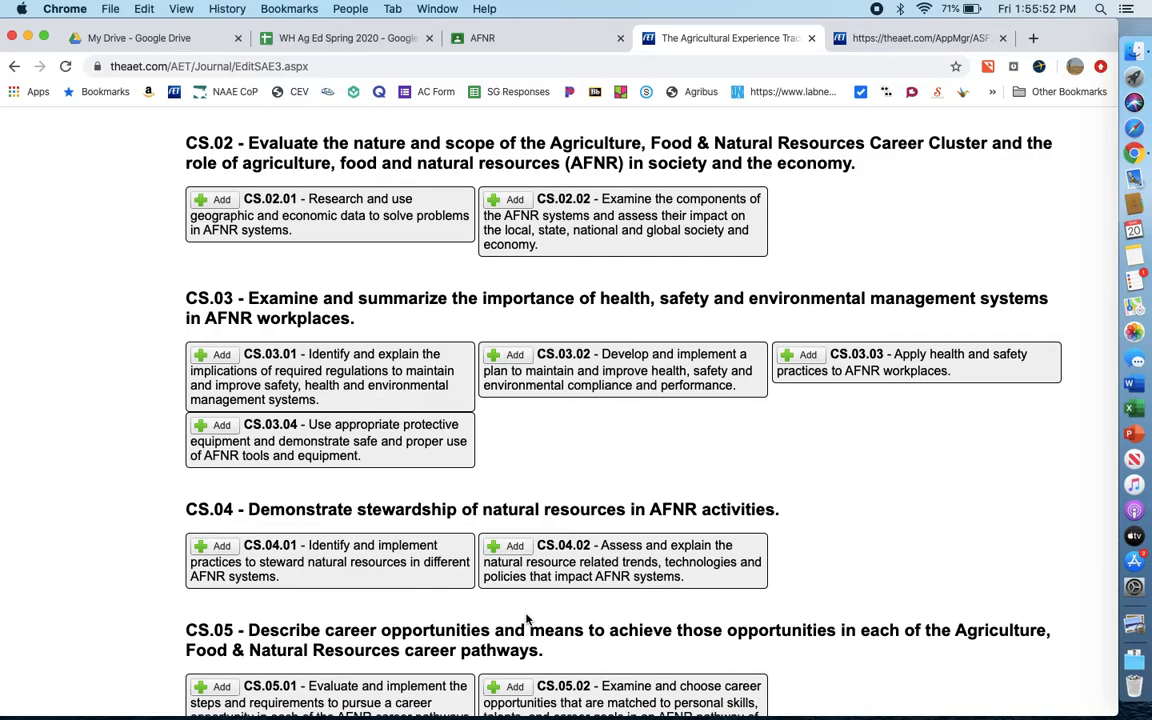
{"action": "scroll", "coordinate": [527, 620], "scroll_direction": "up", "scroll_amount": 2}
{"action": "left_click", "coordinate": [220, 213]}
{"action": "scroll", "coordinate": [652, 336], "scroll_direction": "up", "scroll_amount": 2}
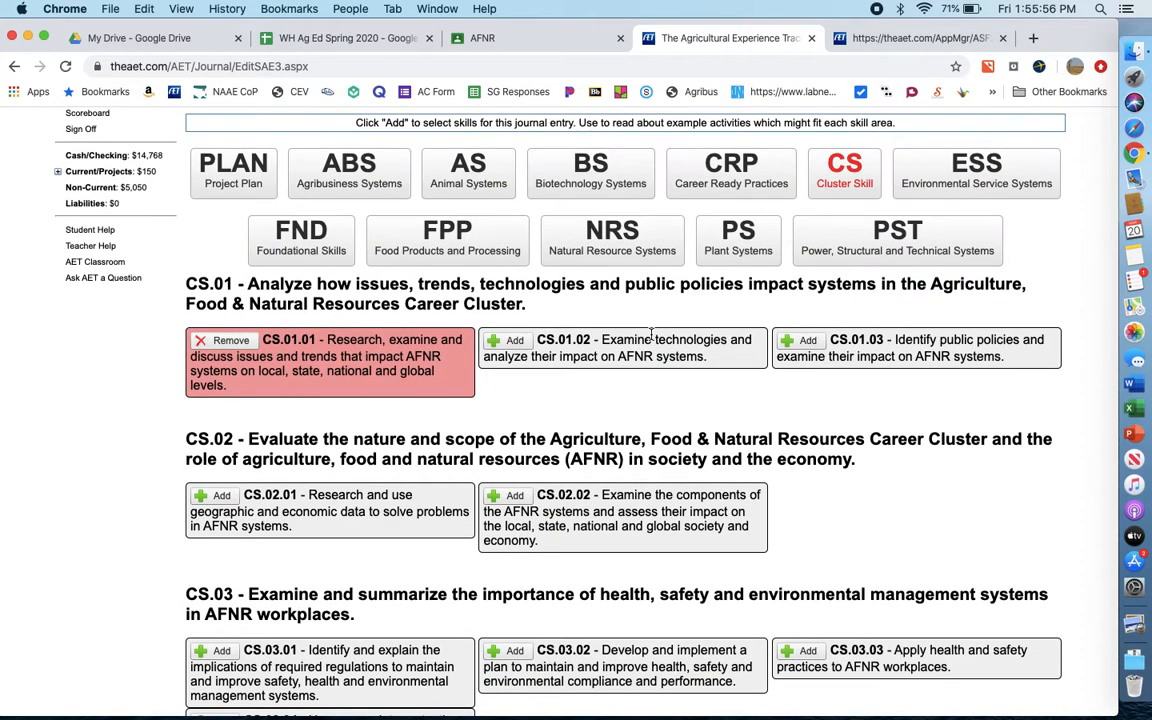
{"action": "scroll", "coordinate": [652, 336], "scroll_direction": "up", "scroll_amount": 3}
{"action": "left_click", "coordinate": [649, 294]}
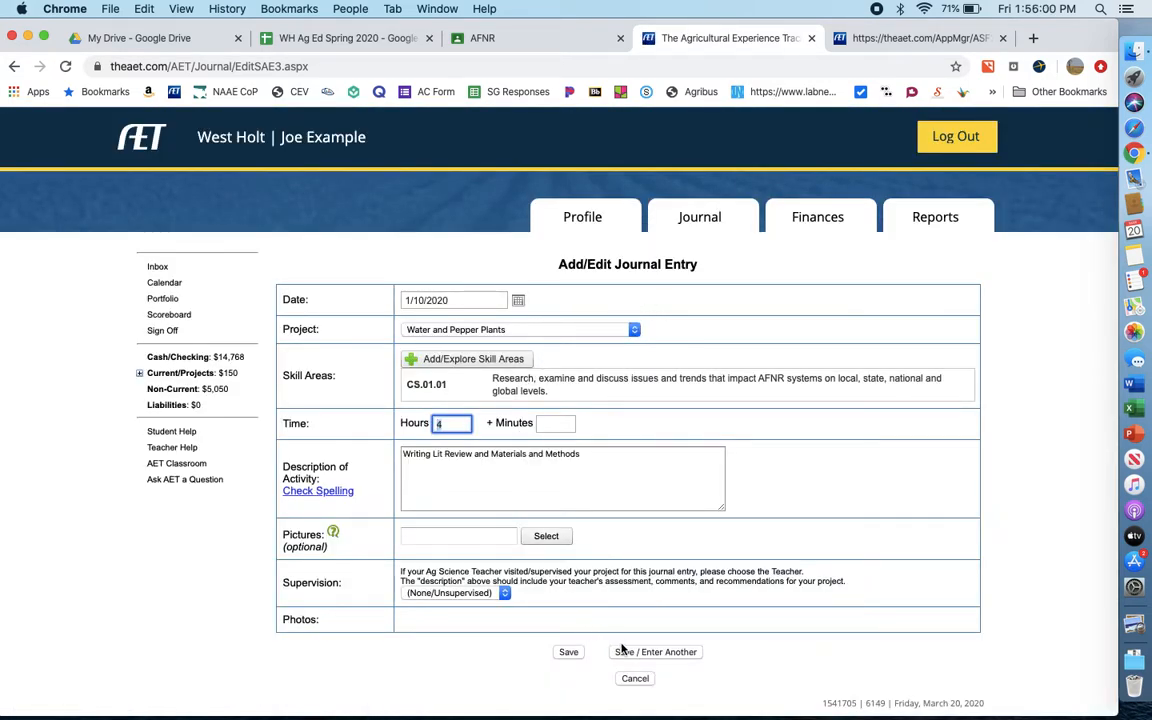
{"action": "left_click", "coordinate": [624, 653]}
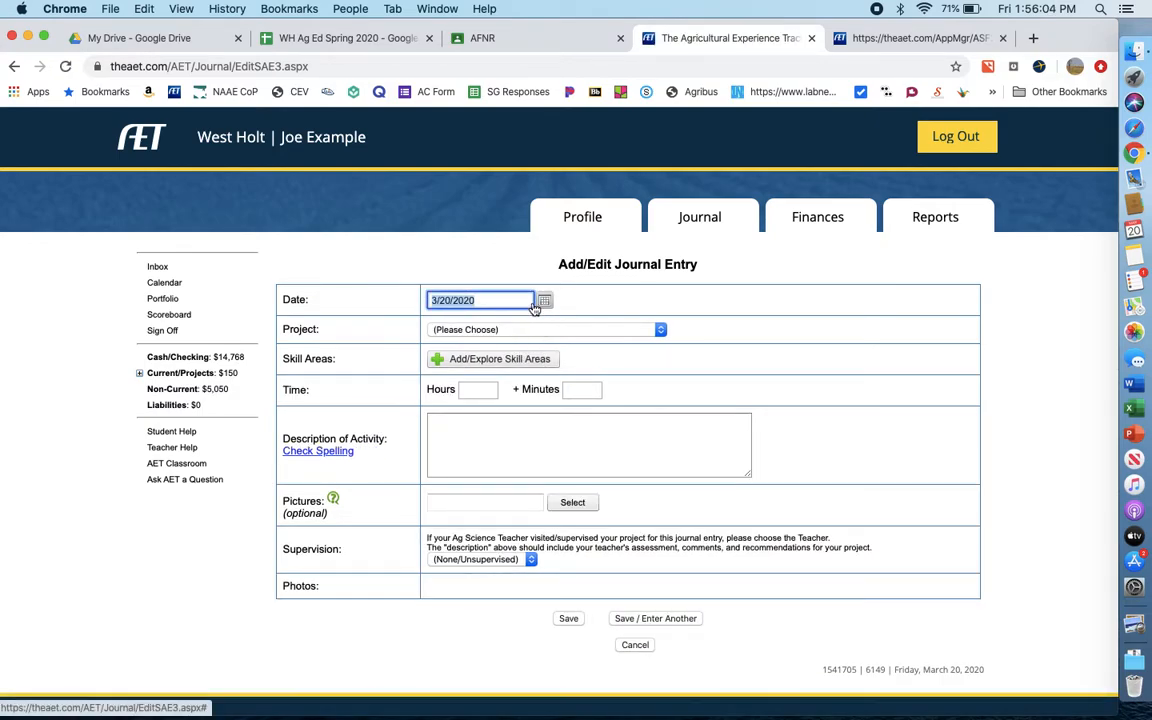
- Date the new journal entry 2/10/2020 and assign it to the Water and Pepper Plants project
{"action": "left_click", "coordinate": [544, 301]}
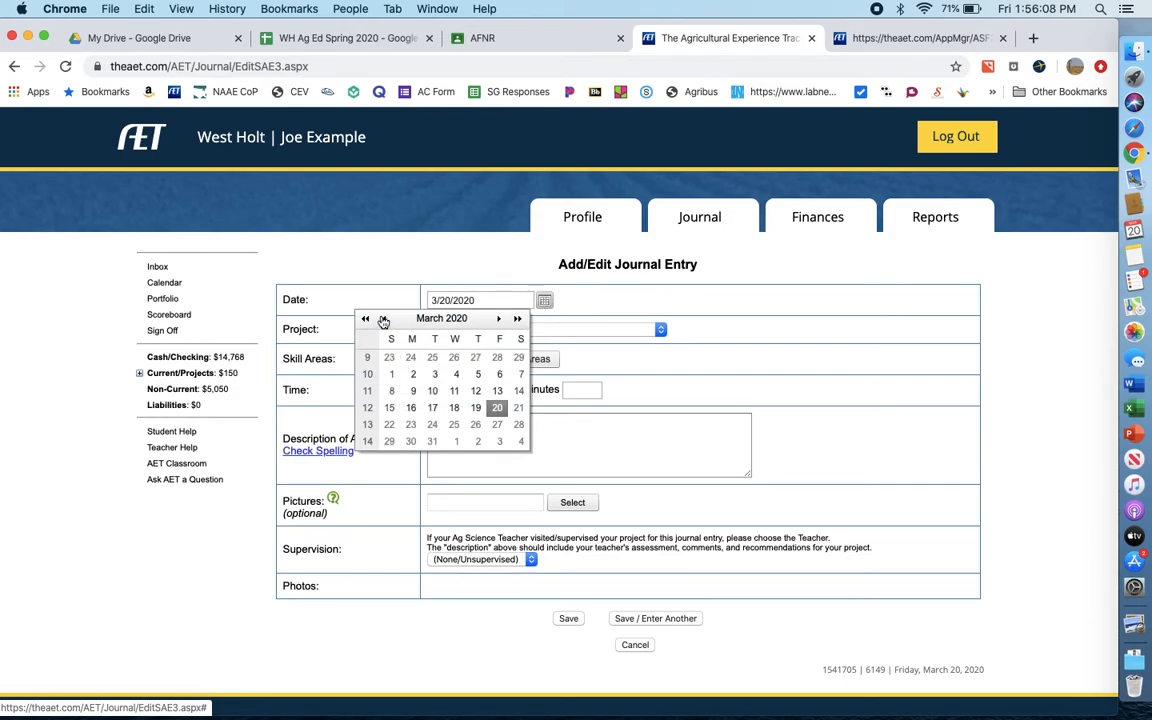
{"action": "left_click", "coordinate": [383, 319]}
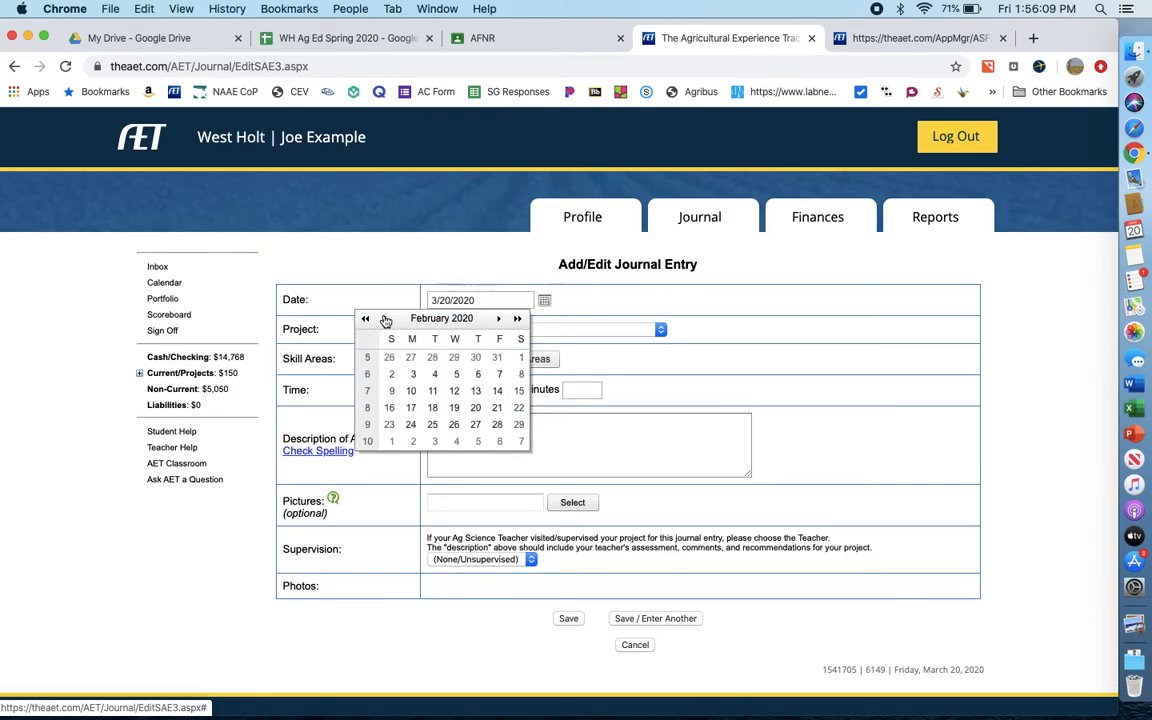
{"action": "left_click", "coordinate": [410, 392]}
{"action": "left_click", "coordinate": [495, 329]}
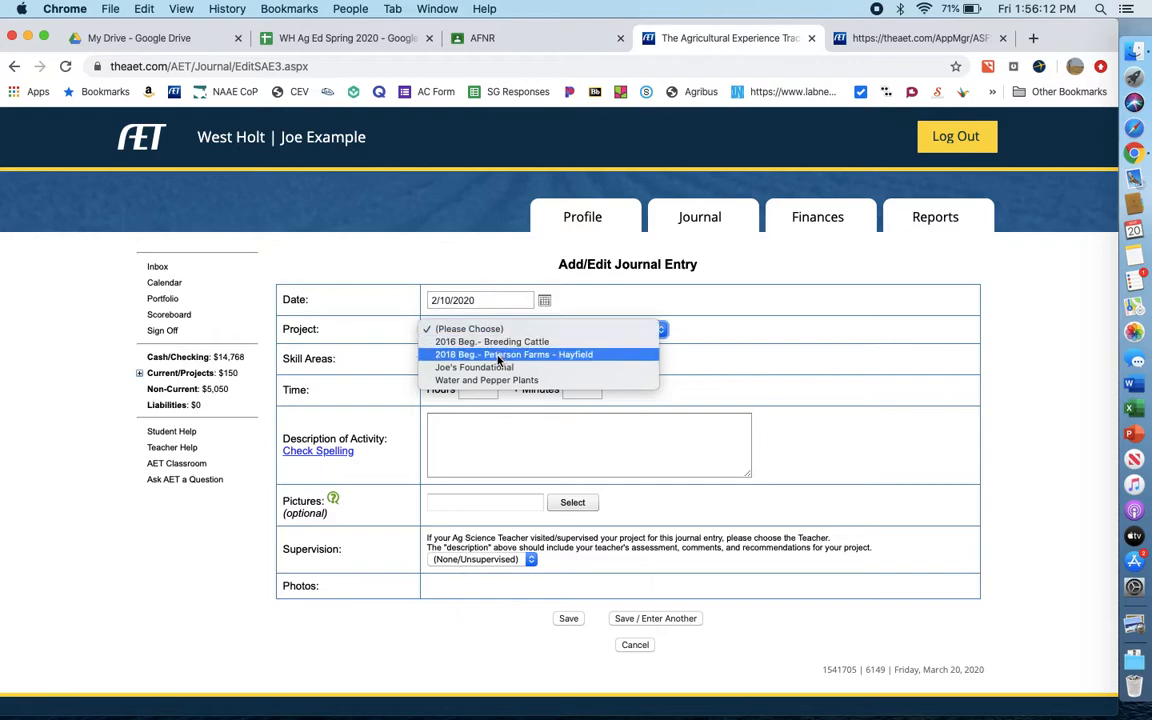
{"action": "left_click", "coordinate": [494, 380]}
- Set the journal entry's time to 2 hours and its activity description to "Planting peppers"
{"action": "left_click", "coordinate": [480, 390]}
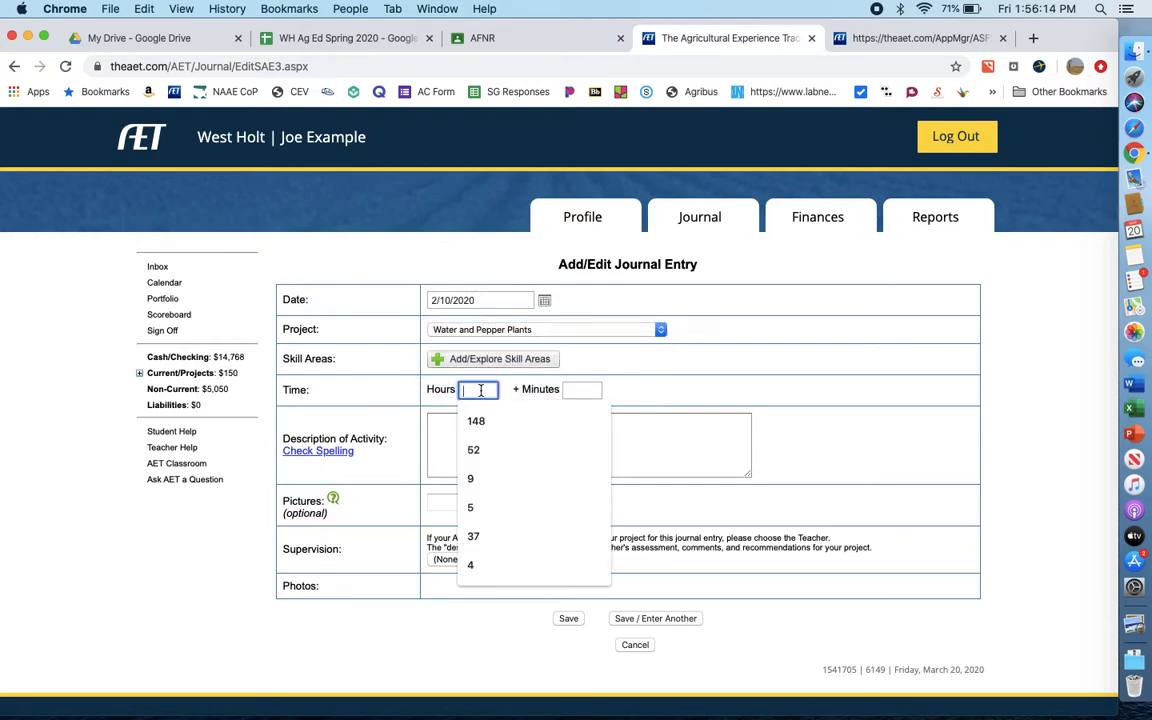
{"action": "type", "text": "2"}
{"action": "left_click", "coordinate": [545, 429]}
{"action": "type", "text": "Planting peppers"}
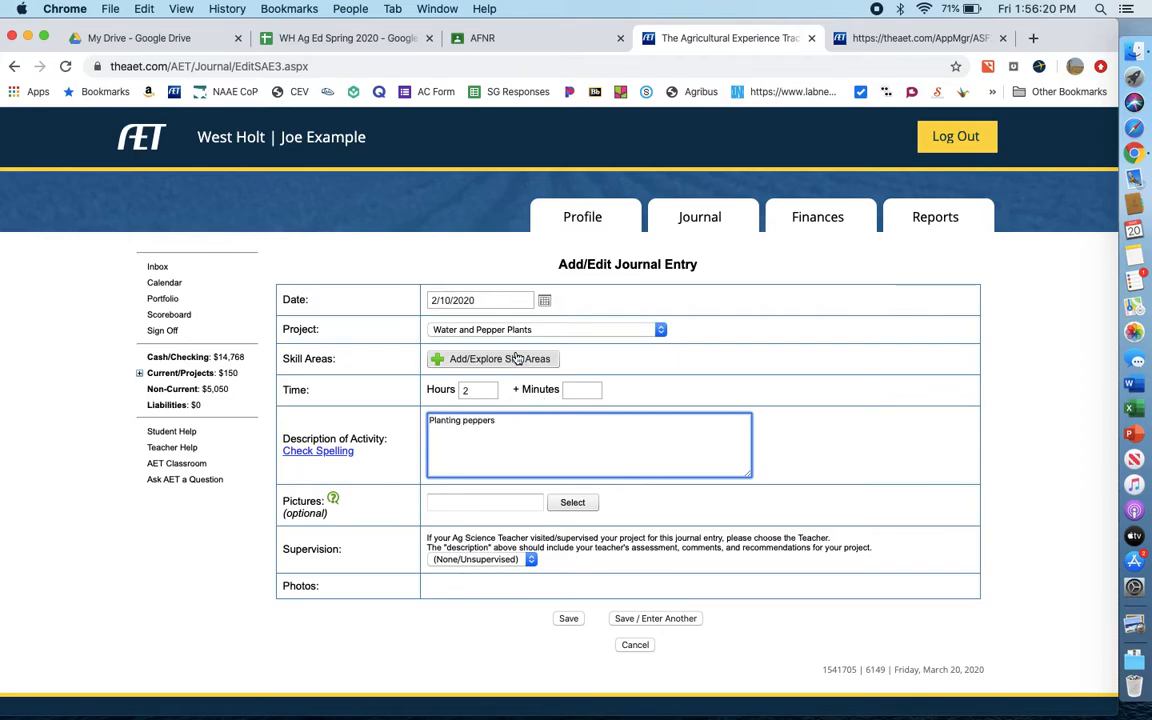
- Add plant systems skills PS.01.02 on growing media and PS.03.01 on propagation techniques to the journal entry, and save it to enter another
{"action": "left_click", "coordinate": [505, 358]}
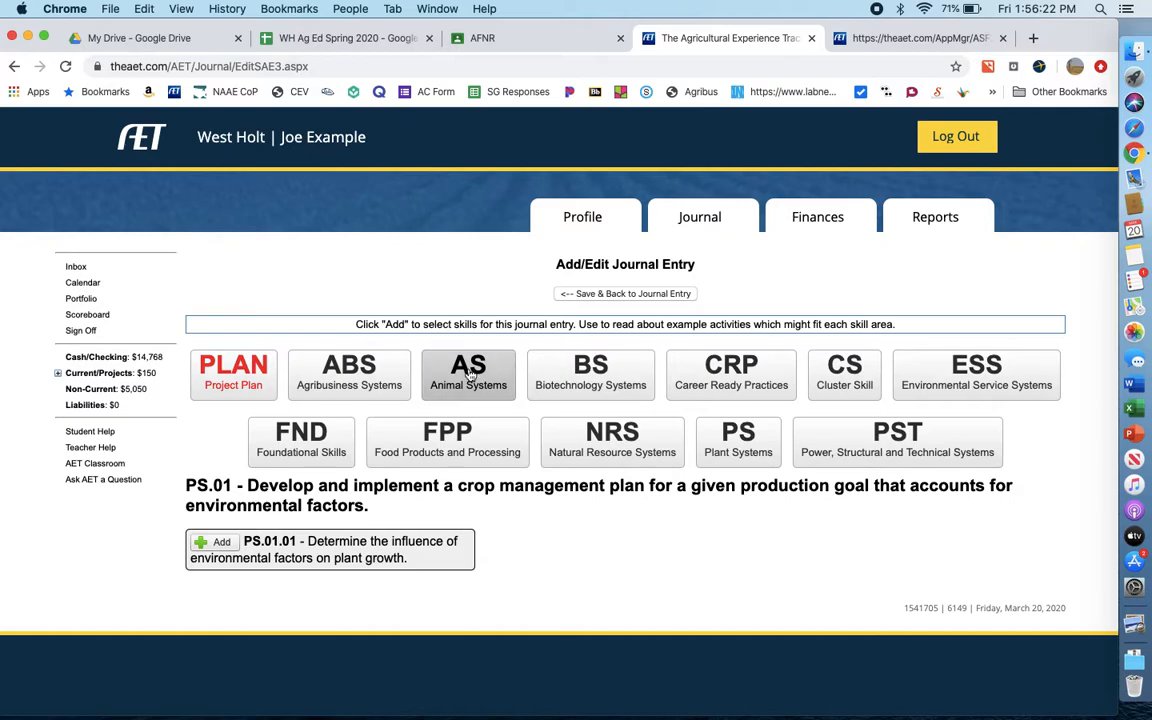
{"action": "left_click", "coordinate": [730, 438]}
{"action": "scroll", "coordinate": [585, 467], "scroll_direction": "down", "scroll_amount": 3}
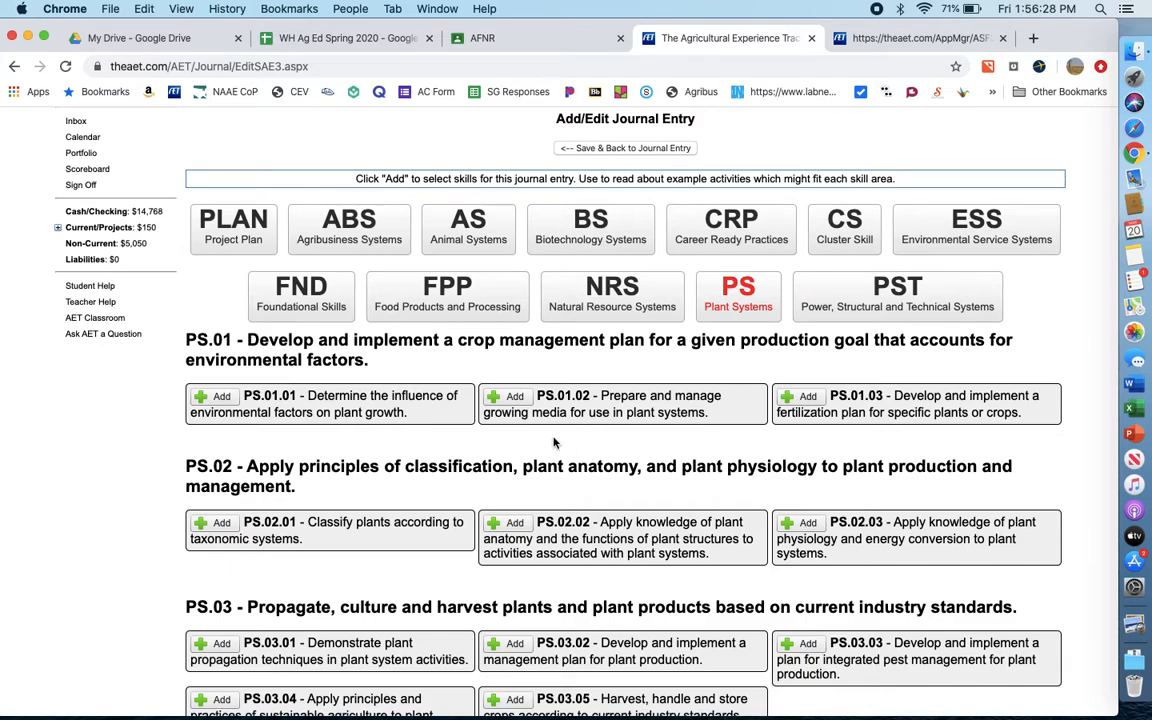
{"action": "left_click", "coordinate": [508, 399]}
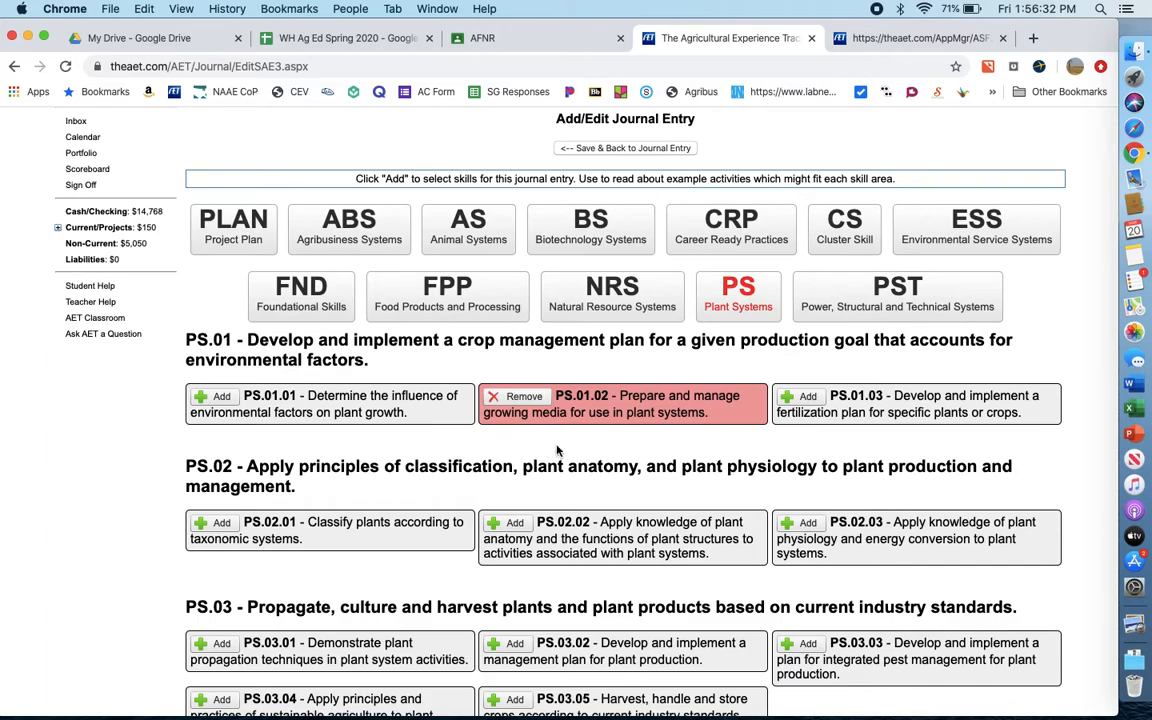
{"action": "scroll", "coordinate": [530, 447], "scroll_direction": "down", "scroll_amount": 2}
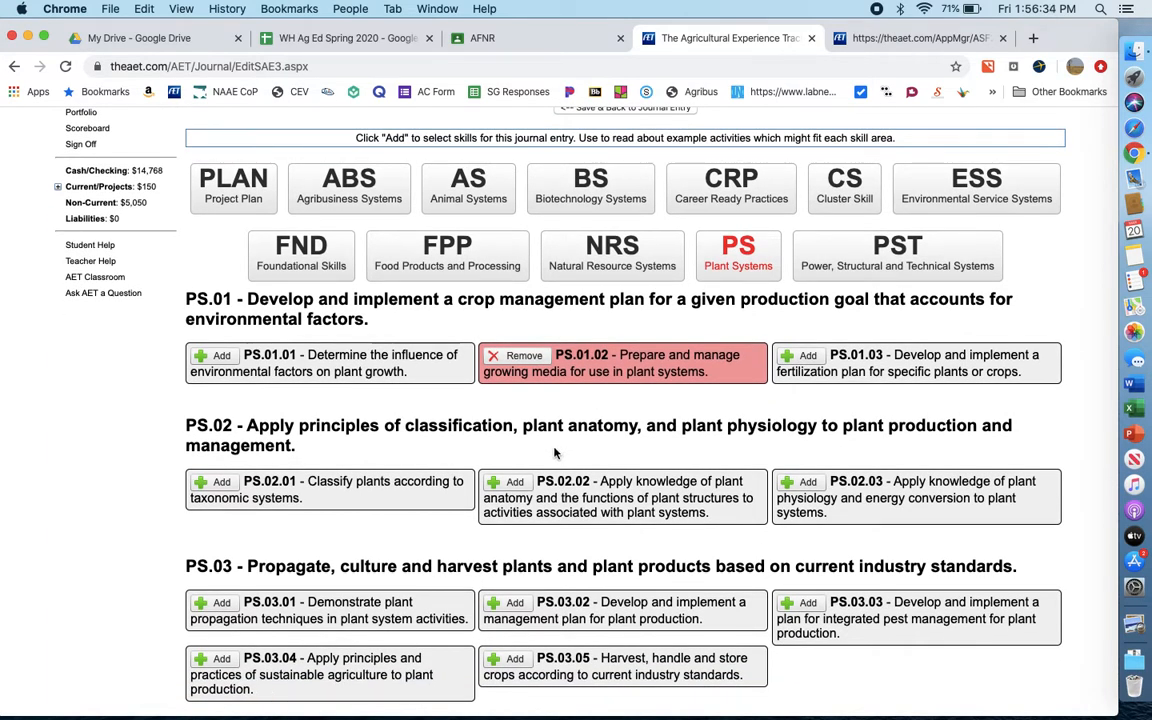
{"action": "scroll", "coordinate": [550, 453], "scroll_direction": "down", "scroll_amount": 3}
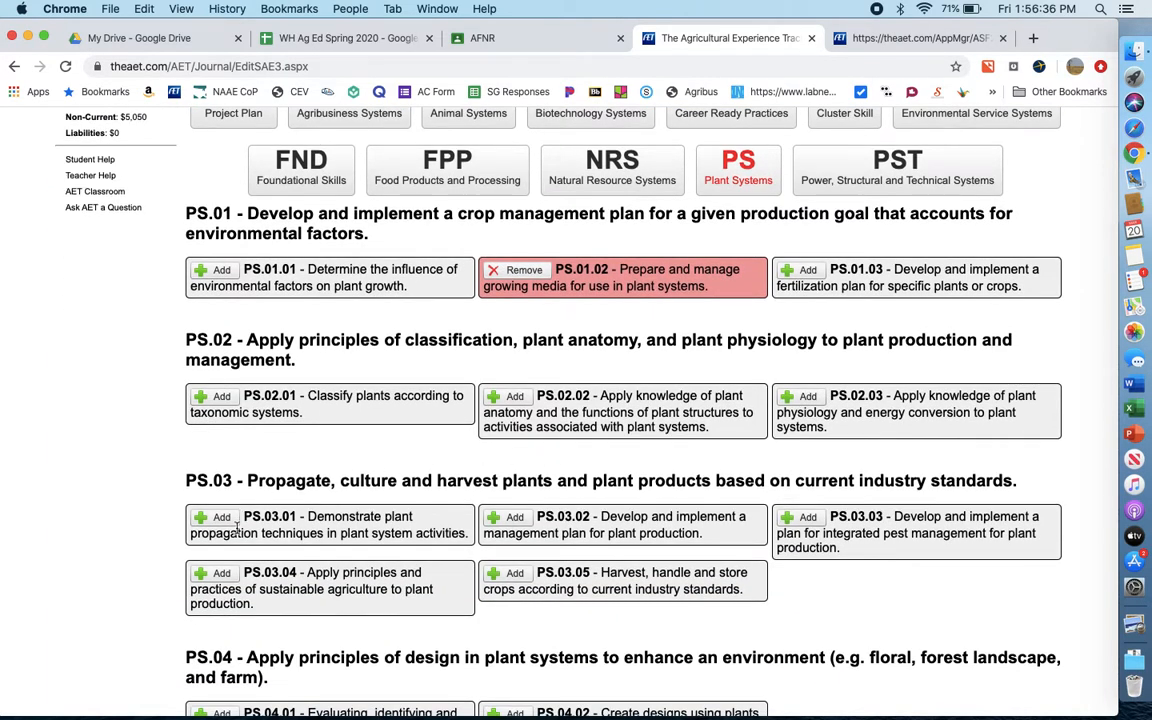
{"action": "left_click", "coordinate": [218, 517]}
{"action": "scroll", "coordinate": [600, 350], "scroll_direction": "up", "scroll_amount": 5}
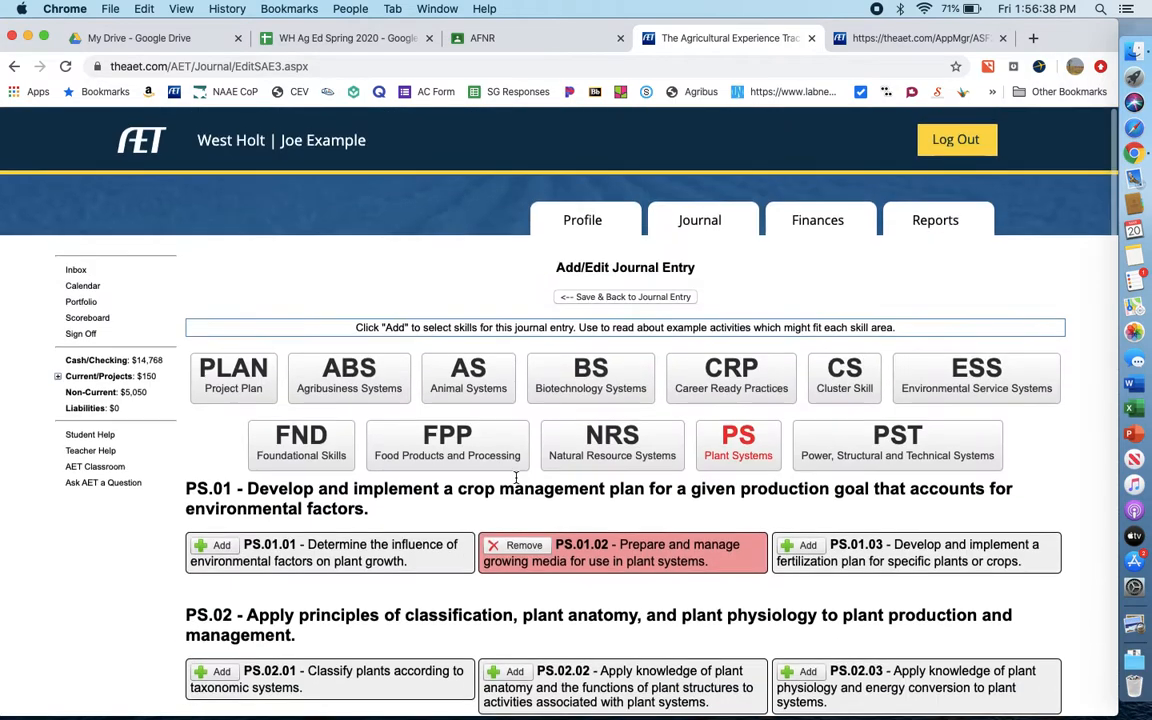
{"action": "left_click", "coordinate": [668, 294]}
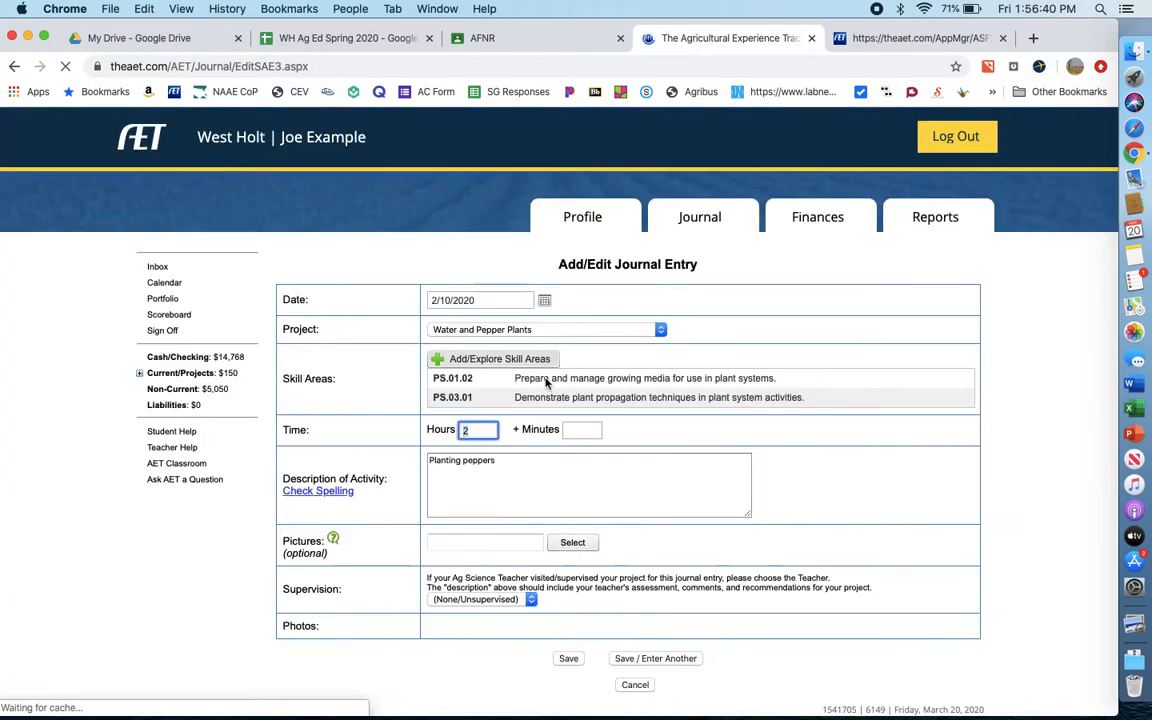
{"action": "left_click", "coordinate": [623, 659]}
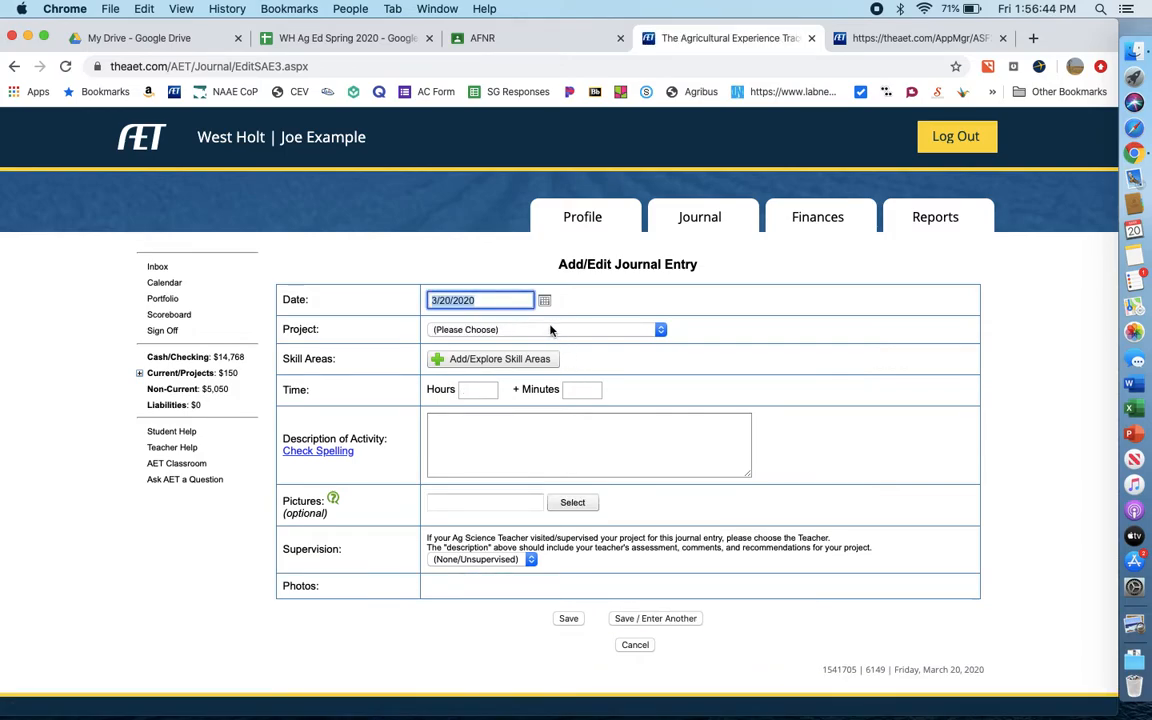
- Date the new journal entry 2/28/2020 and assign it to the Water and Pepper Plants project
{"action": "left_click", "coordinate": [544, 300]}
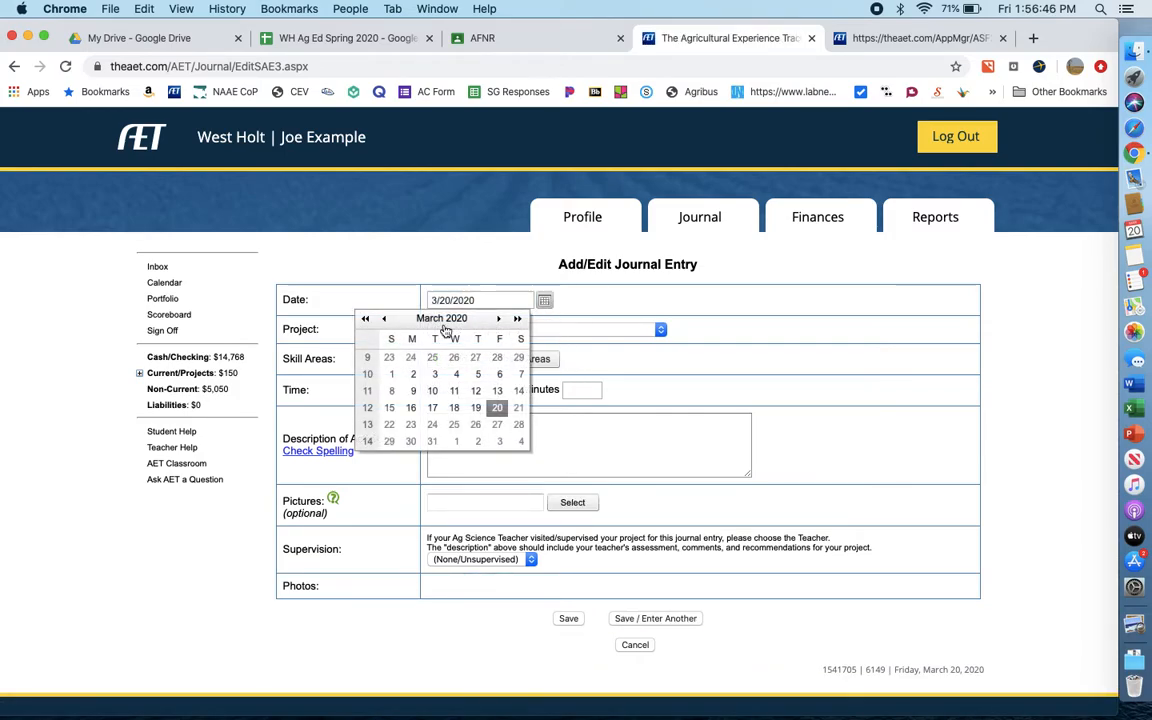
{"action": "left_click", "coordinate": [383, 318]}
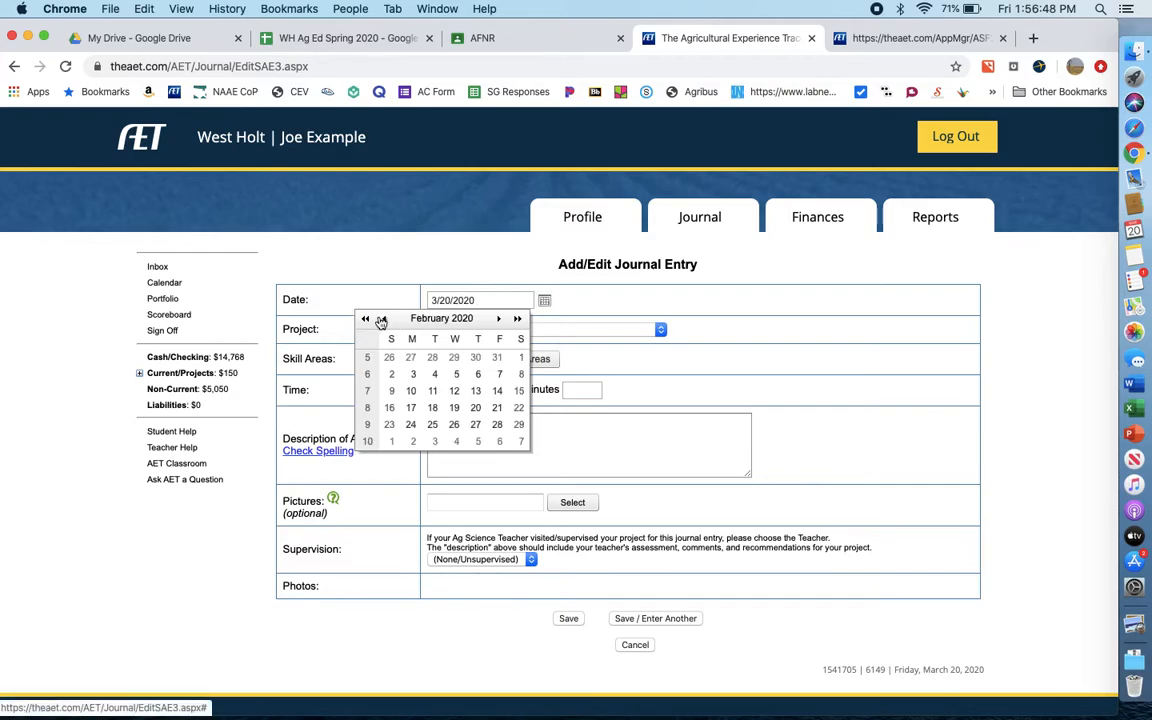
{"action": "left_click", "coordinate": [497, 424]}
{"action": "left_click", "coordinate": [530, 330]}
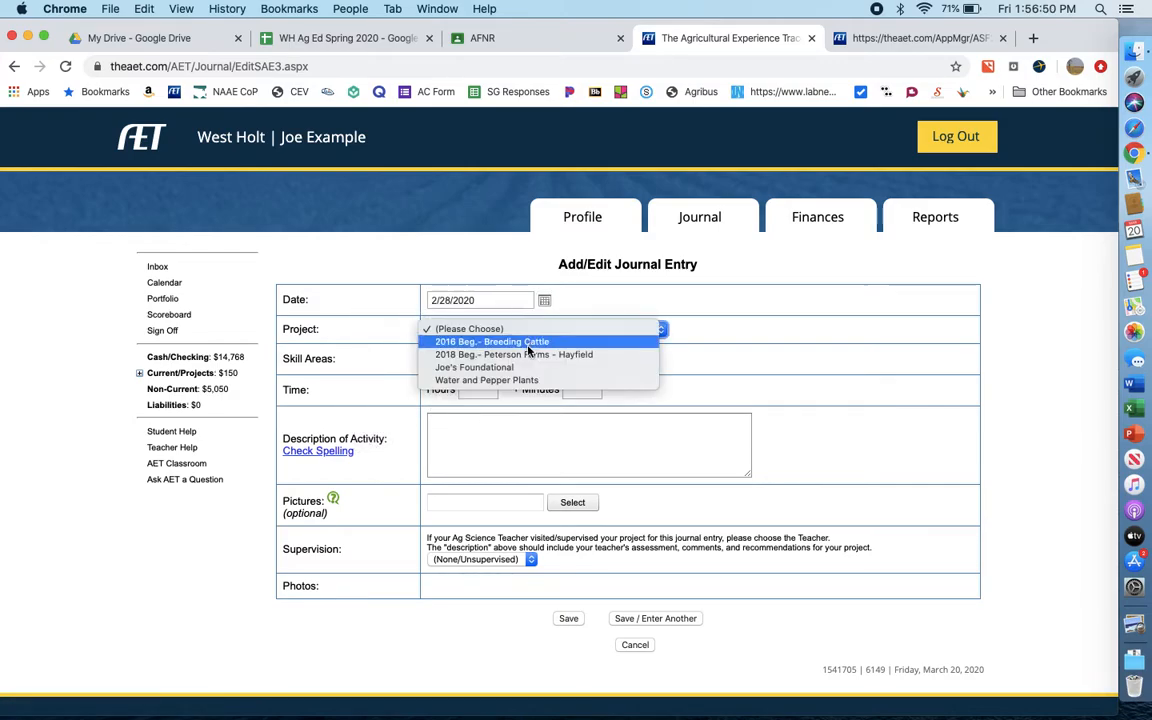
{"action": "left_click", "coordinate": [527, 380]}
- Set the journal entry's time to 6 hours and its activity description to "Watering and care of plants"
{"action": "left_click", "coordinate": [488, 389]}
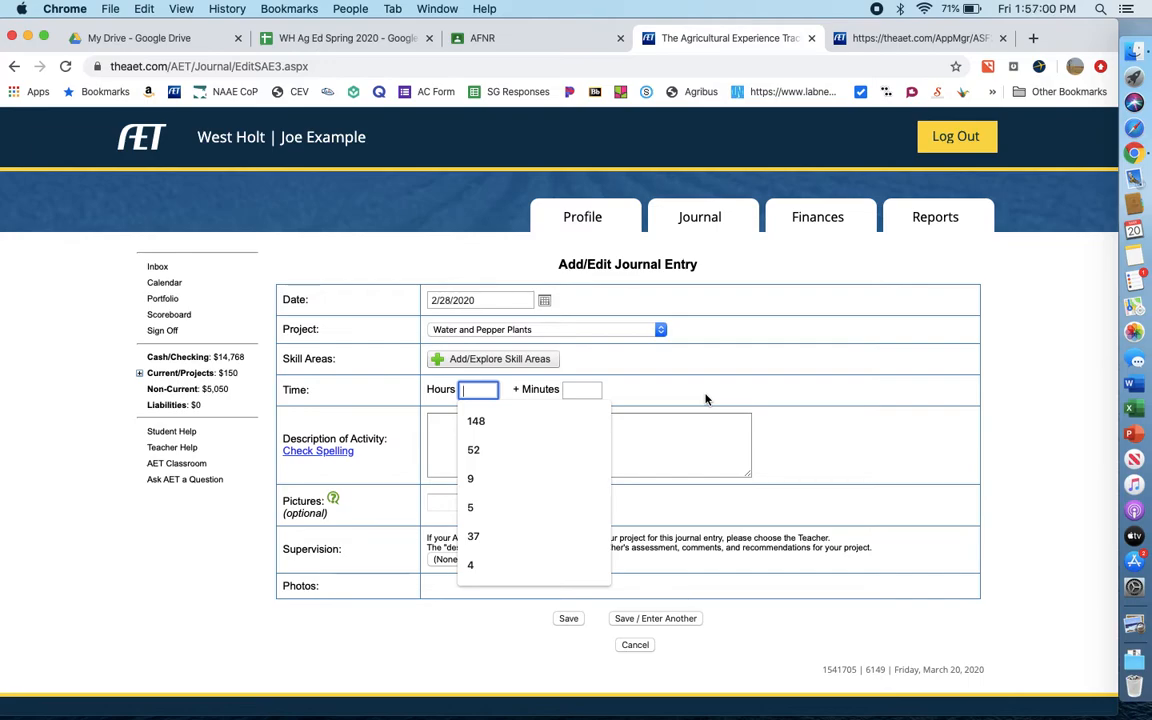
{"action": "type", "text": "6"}
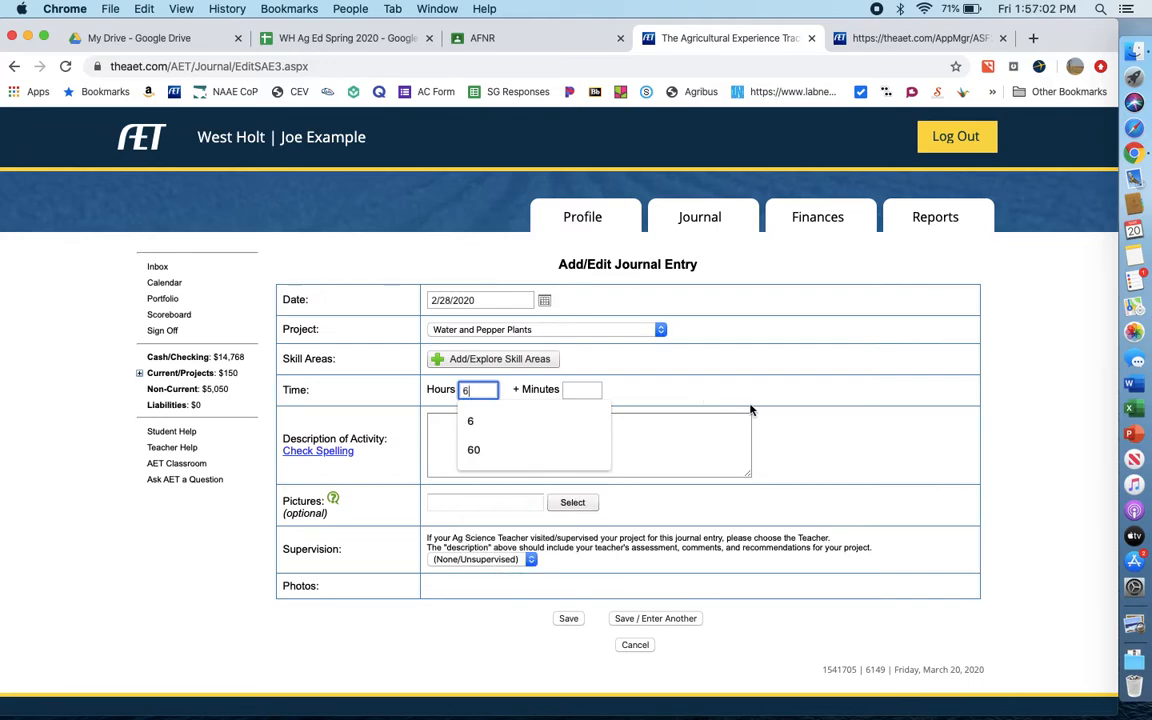
{"action": "left_click", "coordinate": [520, 430]}
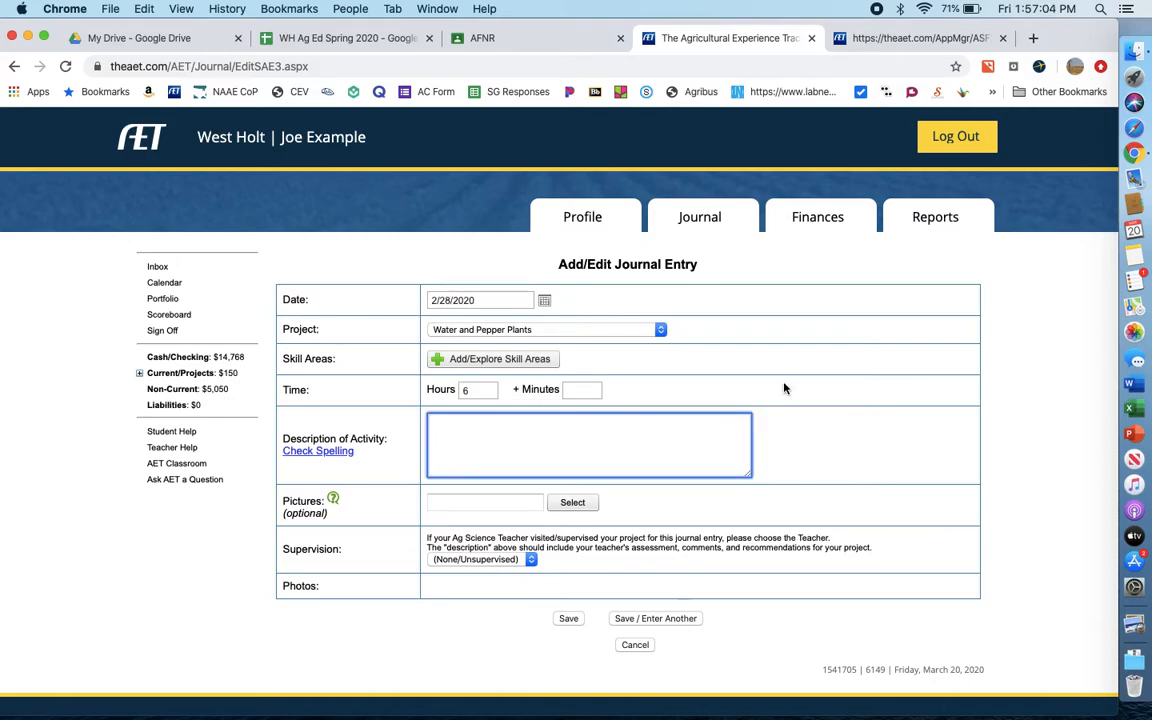
{"action": "type", "text": "Watering and care of plants"}
{"action": "left_click", "coordinate": [838, 367]}
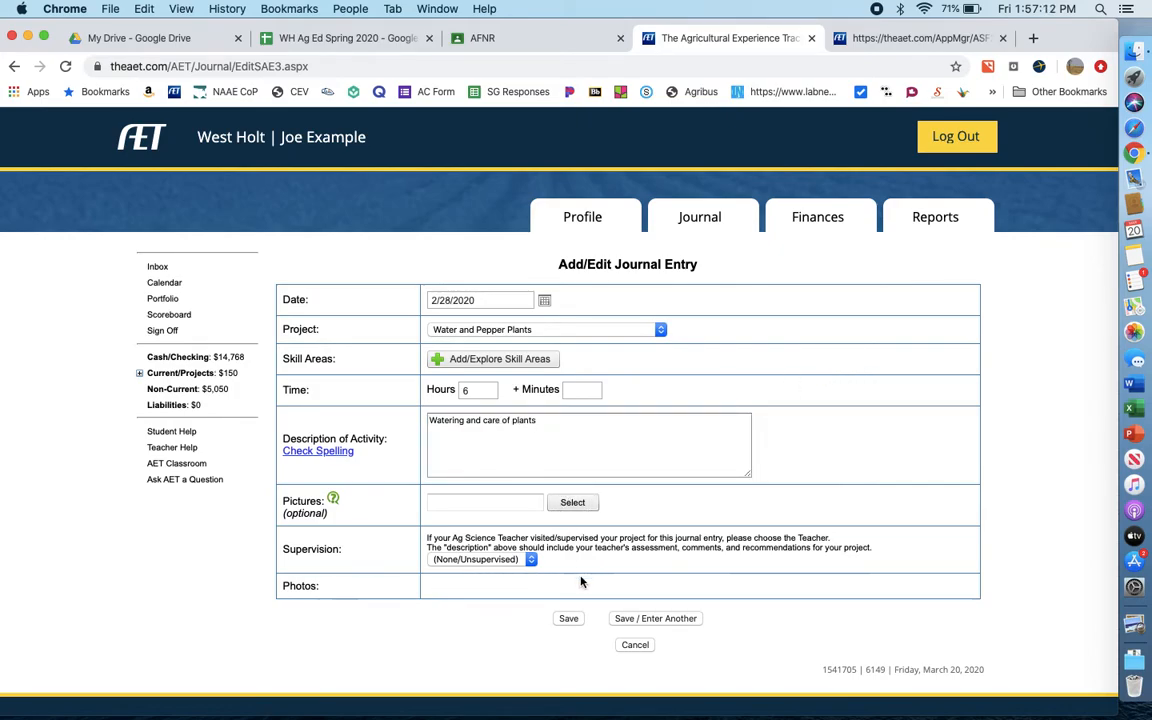
- Add plant systems skill PS.03.02 on a plant production management plan to the journal entry, and save it to enter another
{"action": "left_click", "coordinate": [522, 359]}
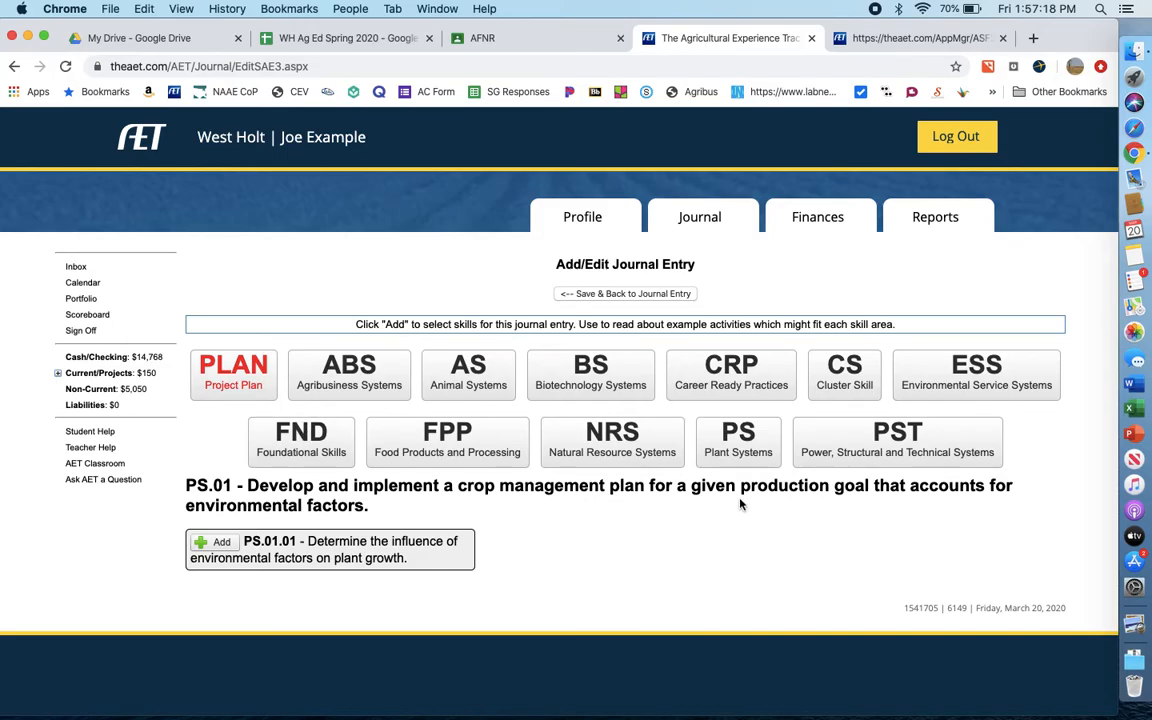
{"action": "left_click", "coordinate": [738, 440]}
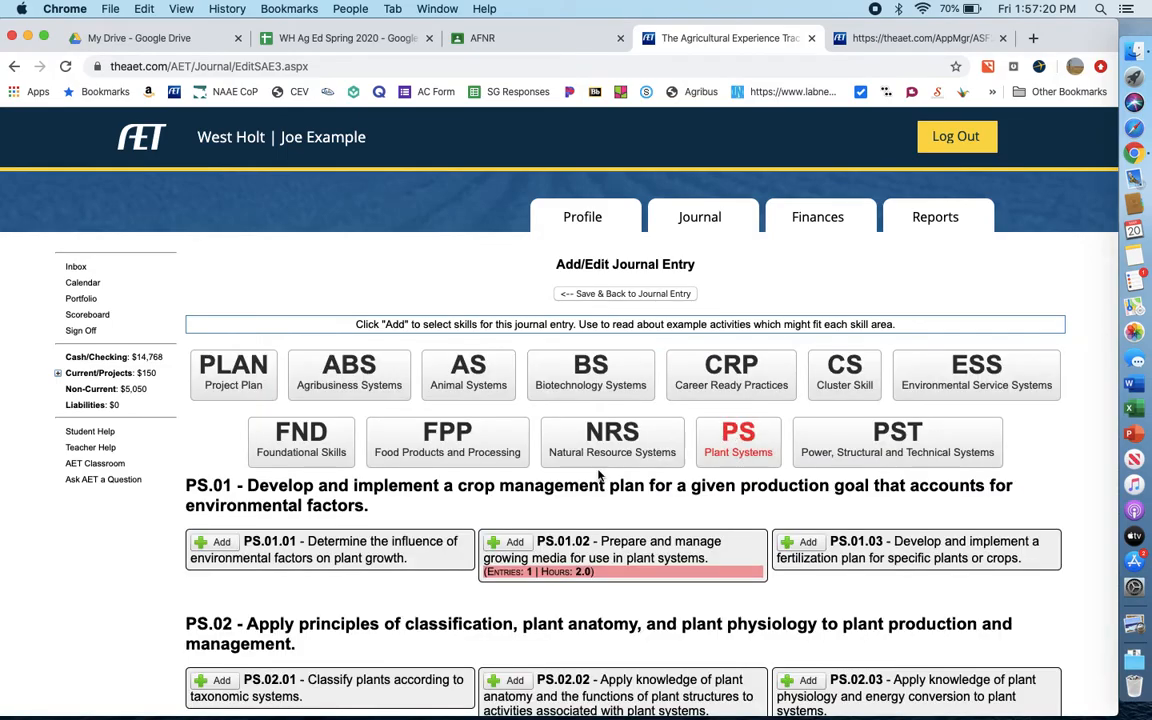
{"action": "scroll", "coordinate": [617, 411], "scroll_direction": "down", "scroll_amount": 5}
{"action": "scroll", "coordinate": [630, 409], "scroll_direction": "down", "scroll_amount": 2}
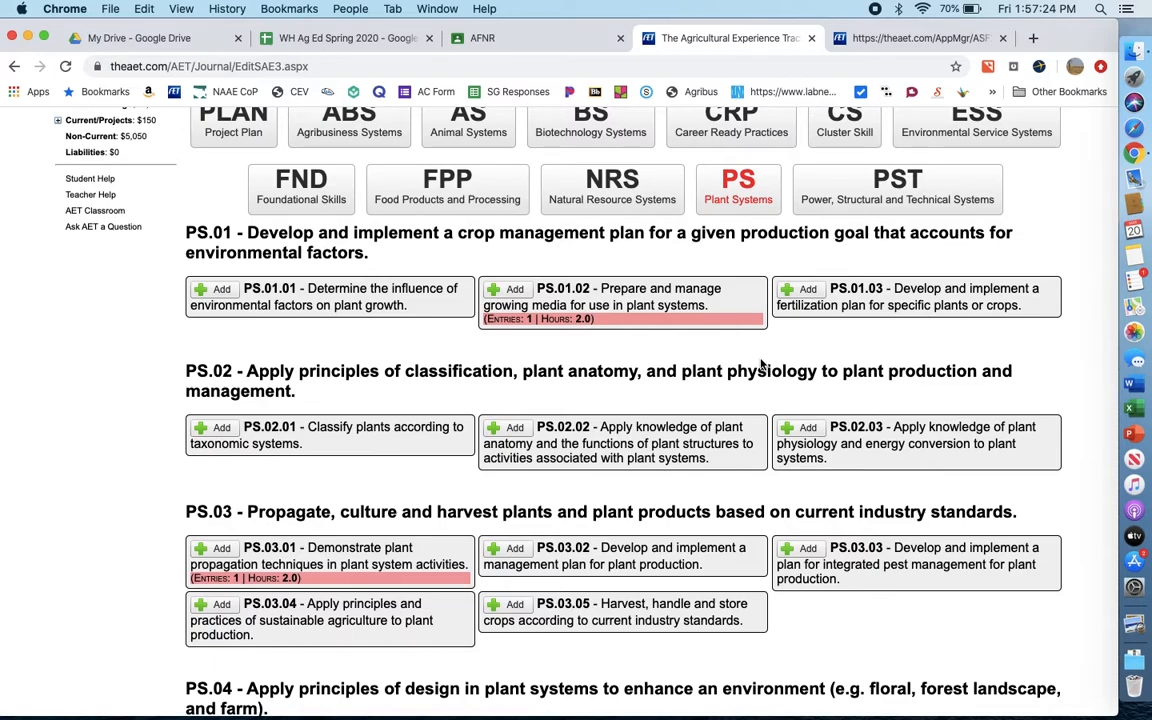
{"action": "scroll", "coordinate": [790, 410], "scroll_direction": "down", "scroll_amount": 3}
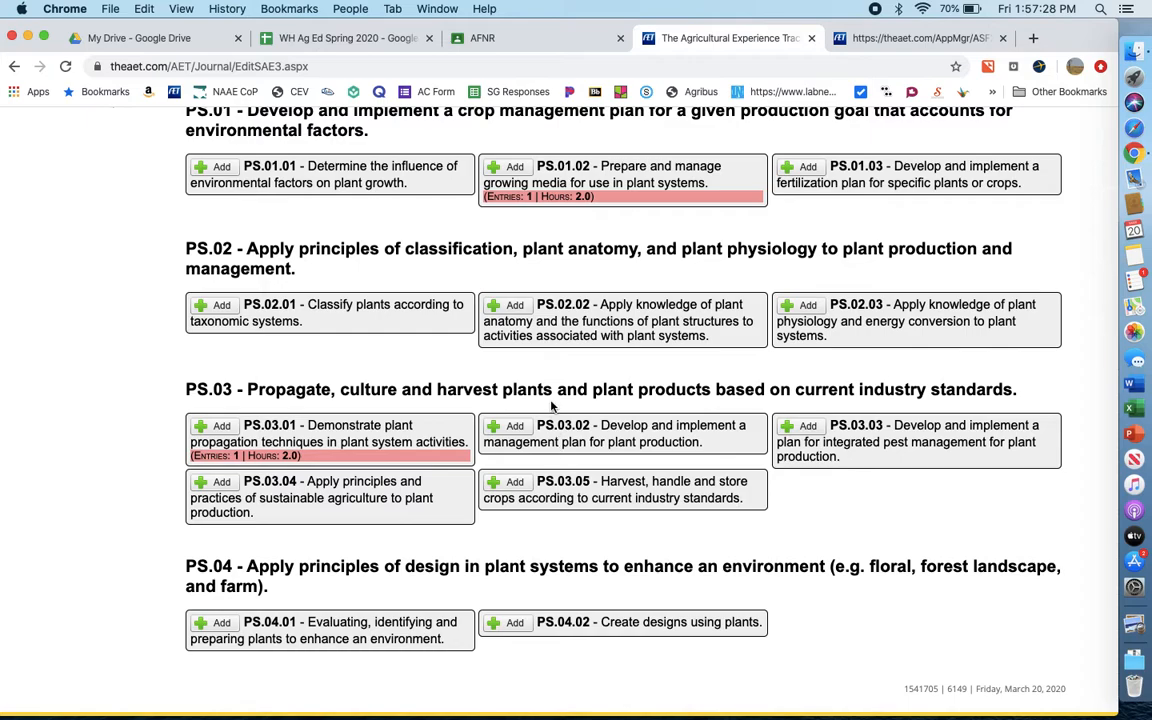
{"action": "left_click", "coordinate": [505, 428]}
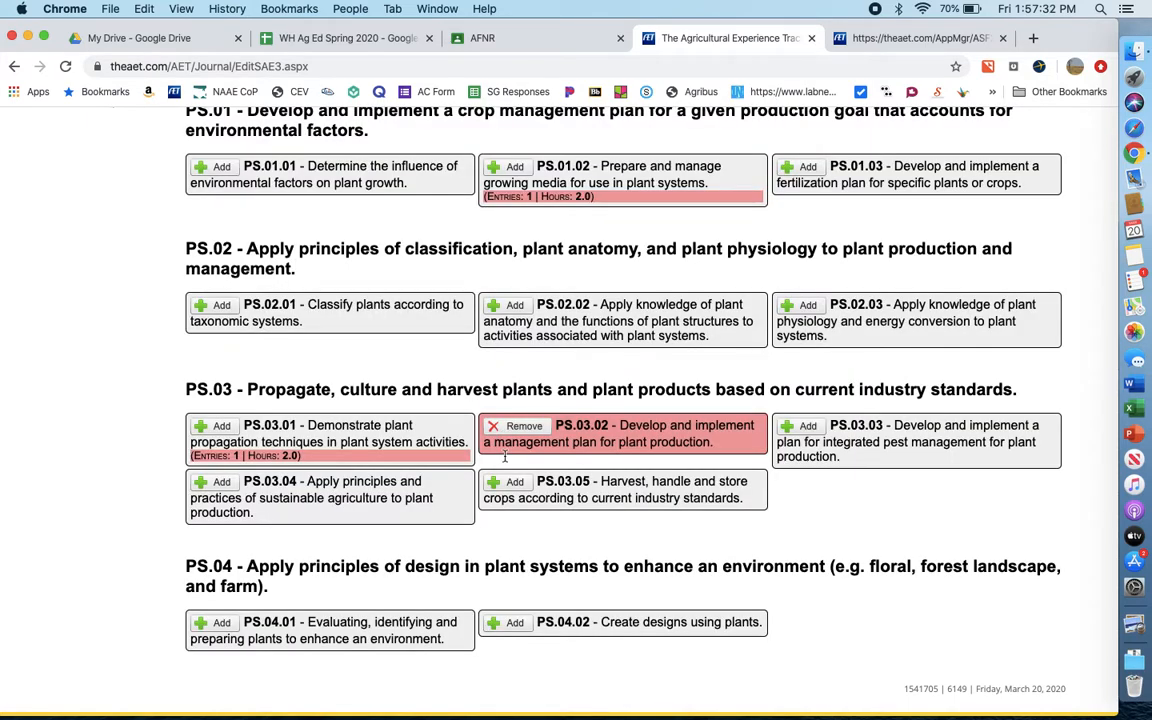
{"action": "scroll", "coordinate": [527, 555], "scroll_direction": "up", "scroll_amount": 5}
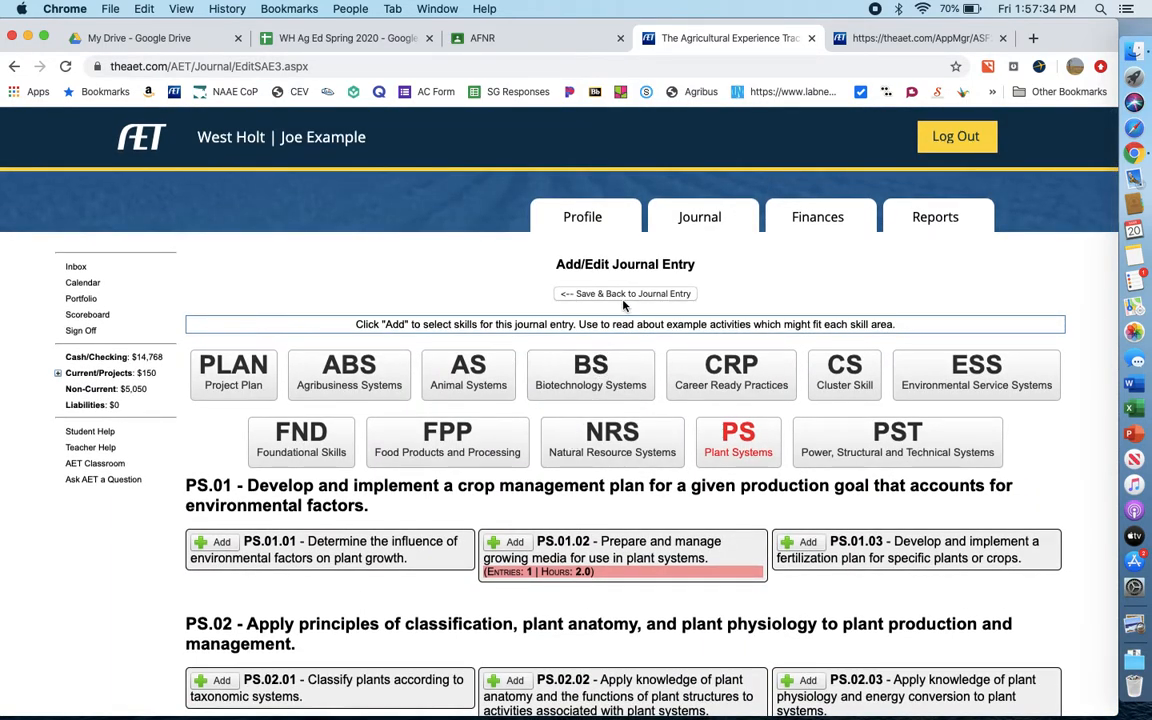
{"action": "left_click", "coordinate": [628, 294]}
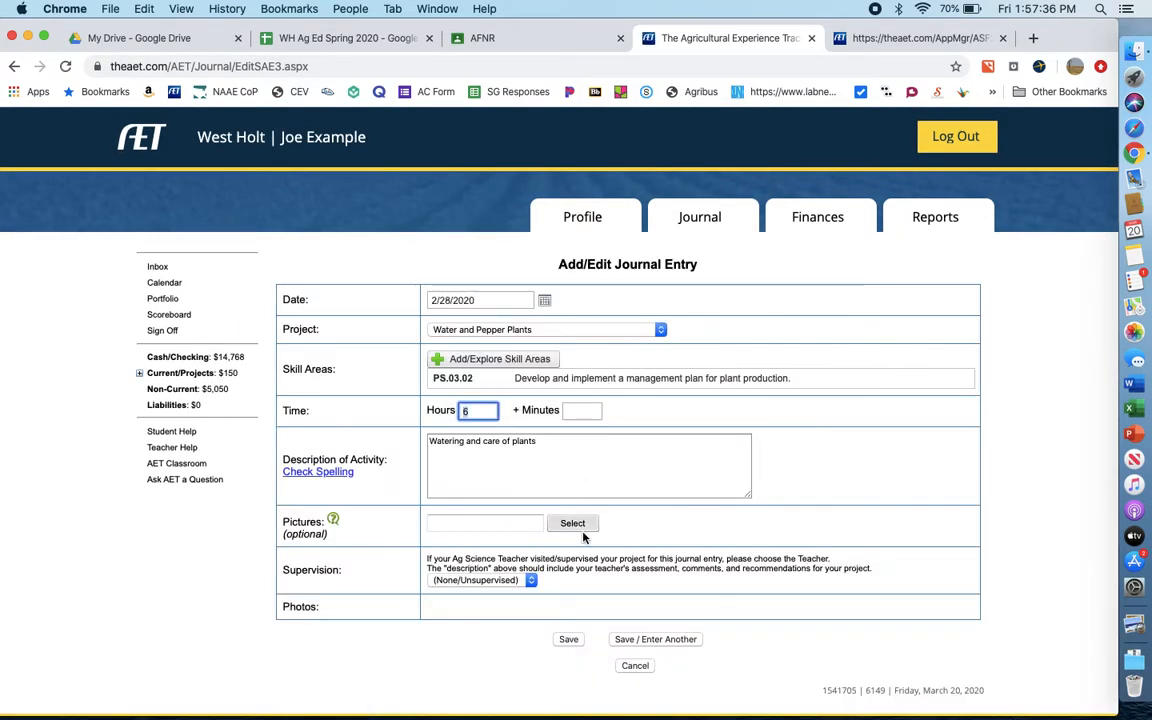
{"action": "left_click", "coordinate": [628, 644]}
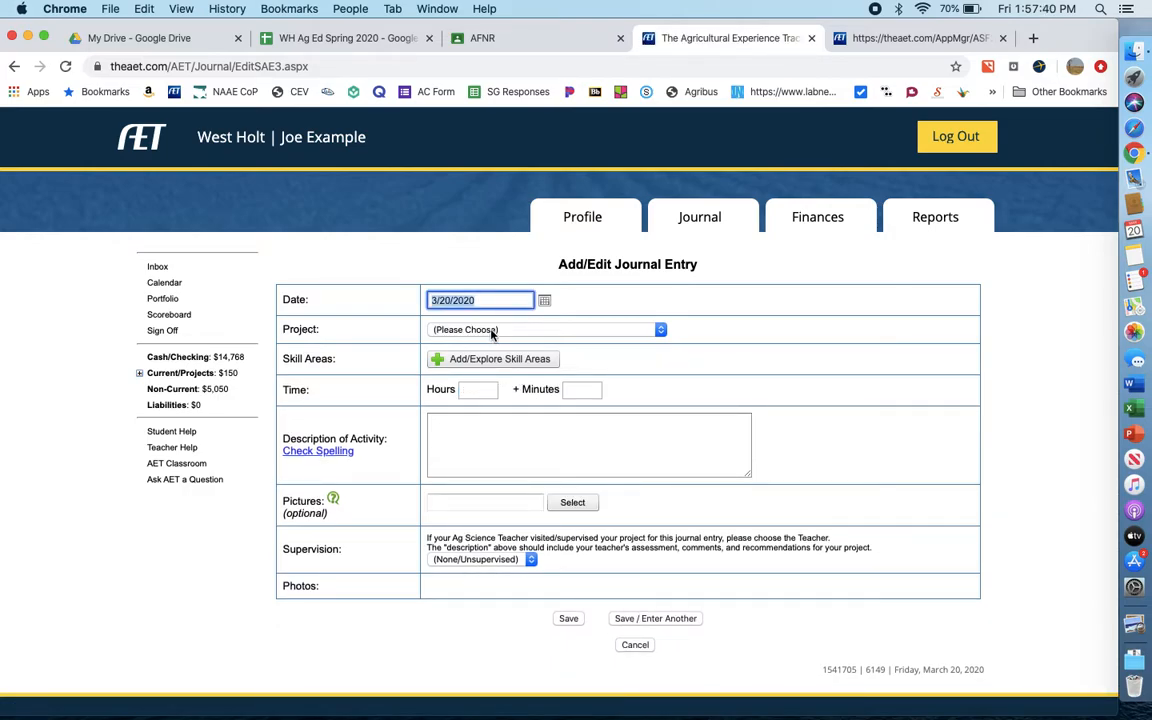
- Assign the new journal entry to the Water and Pepper Plants project and set its time to 2 hours
{"action": "left_click", "coordinate": [494, 329]}
{"action": "left_click", "coordinate": [485, 381]}
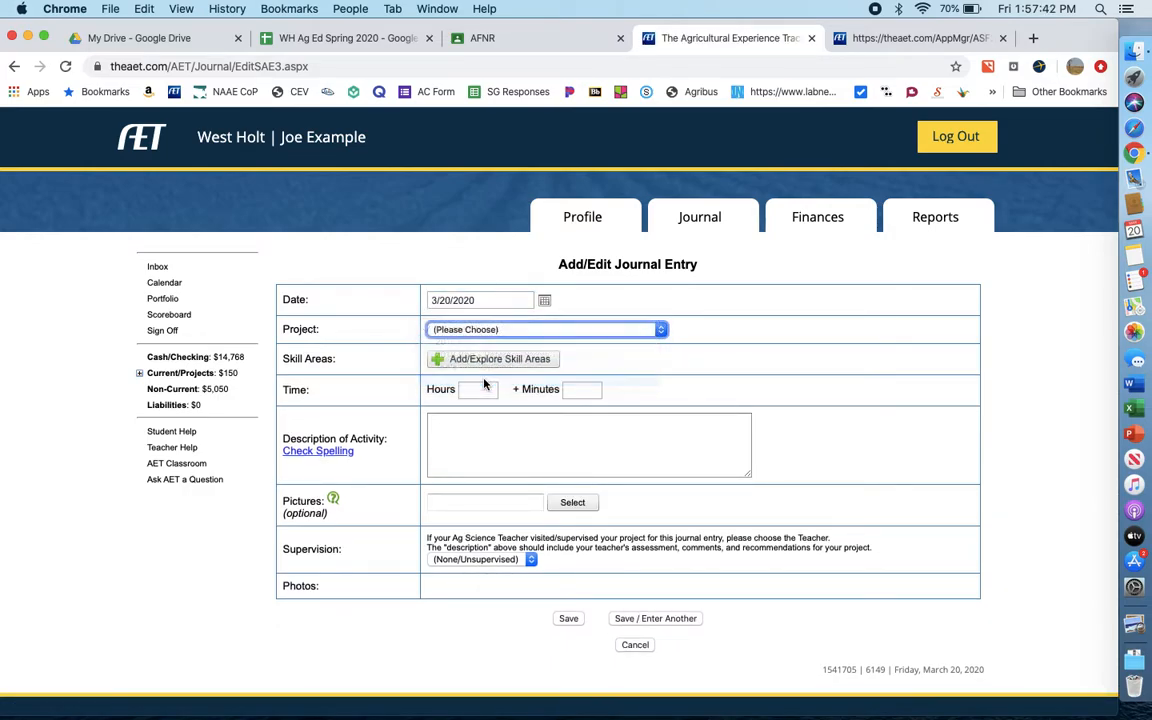
{"action": "left_click", "coordinate": [476, 390]}
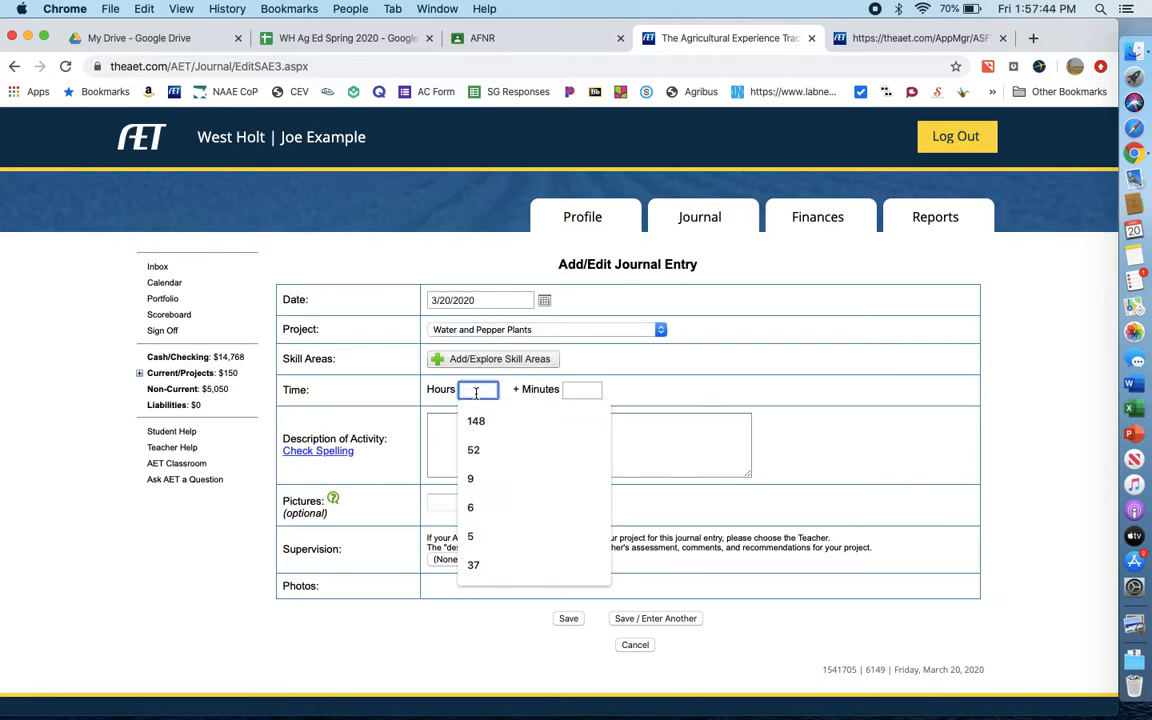
{"action": "type", "text": "2"}
- Describe the journal activity as "Completed research. Tested plant wieghts."
{"action": "left_click", "coordinate": [540, 430]}
{"action": "type", "text": "W"}
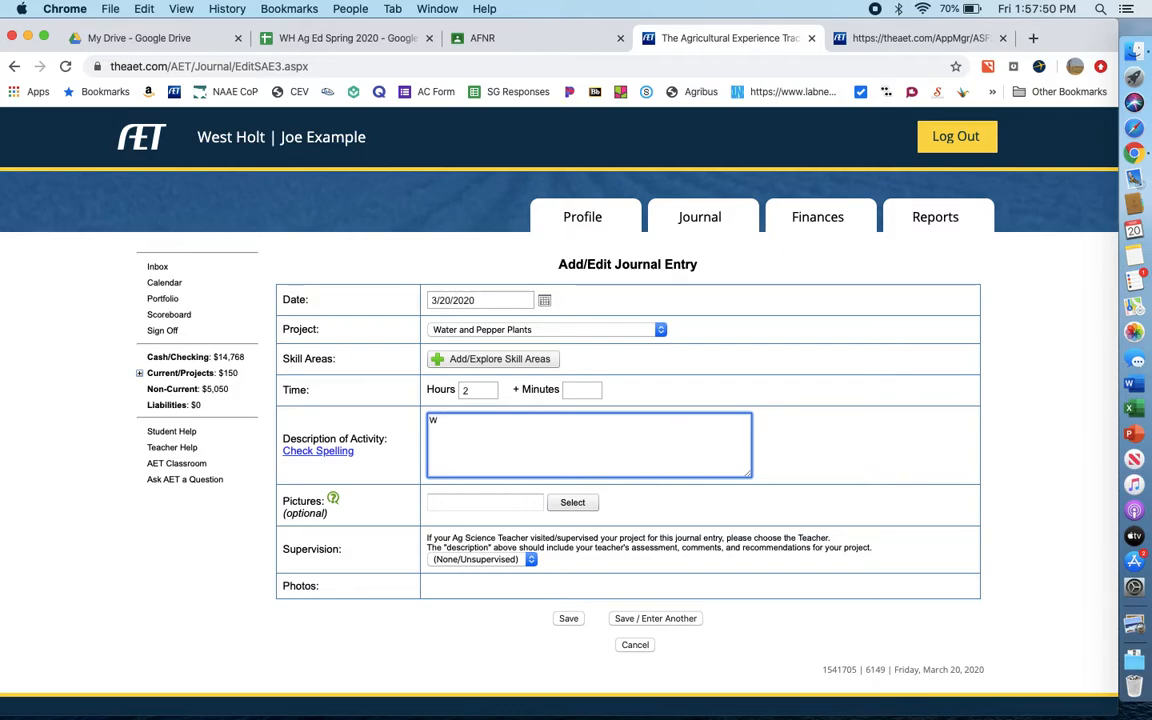
{"action": "type", "text": "e"}
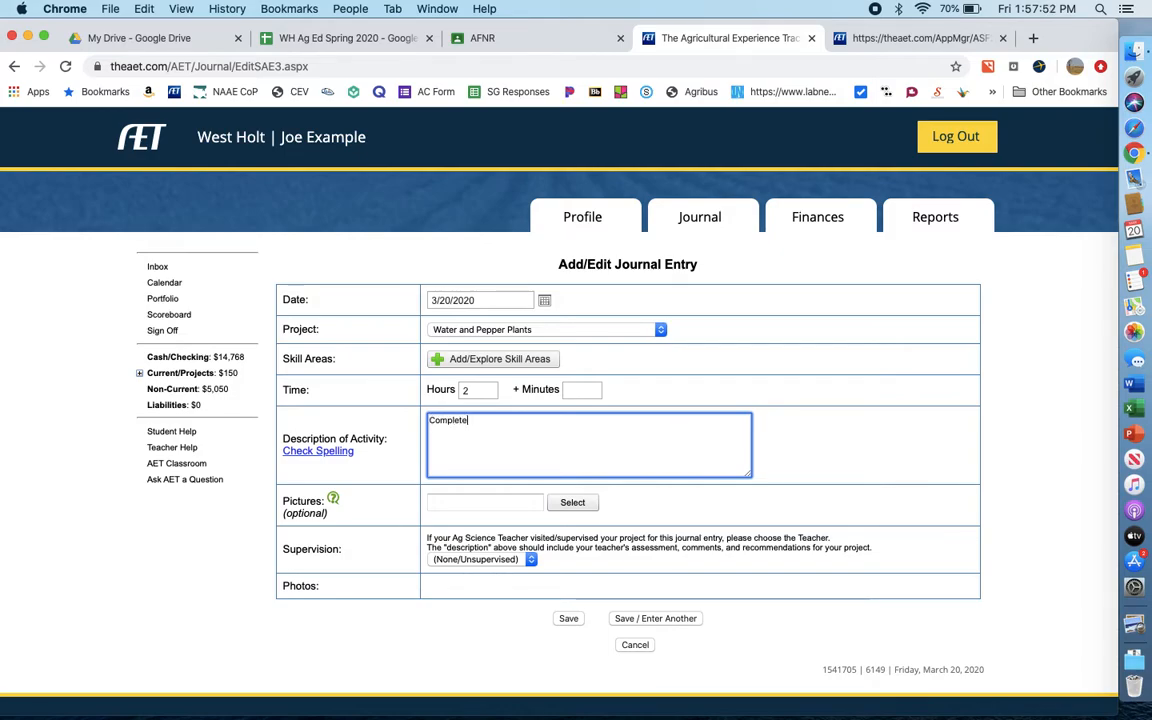
{"action": "type", "text": "Completed research "}
{"action": "type", "text": ". Test"}
{"action": "type", "text": "ed plant"}
{"action": "type", "text": " wie"}
{"action": "type", "text": "ghts."}
{"action": "left_click", "coordinate": [726, 386]}
- Add cluster skill CS.03.04 on using protective equipment and AFNR tools safely to the journal entry
{"action": "left_click", "coordinate": [496, 360]}
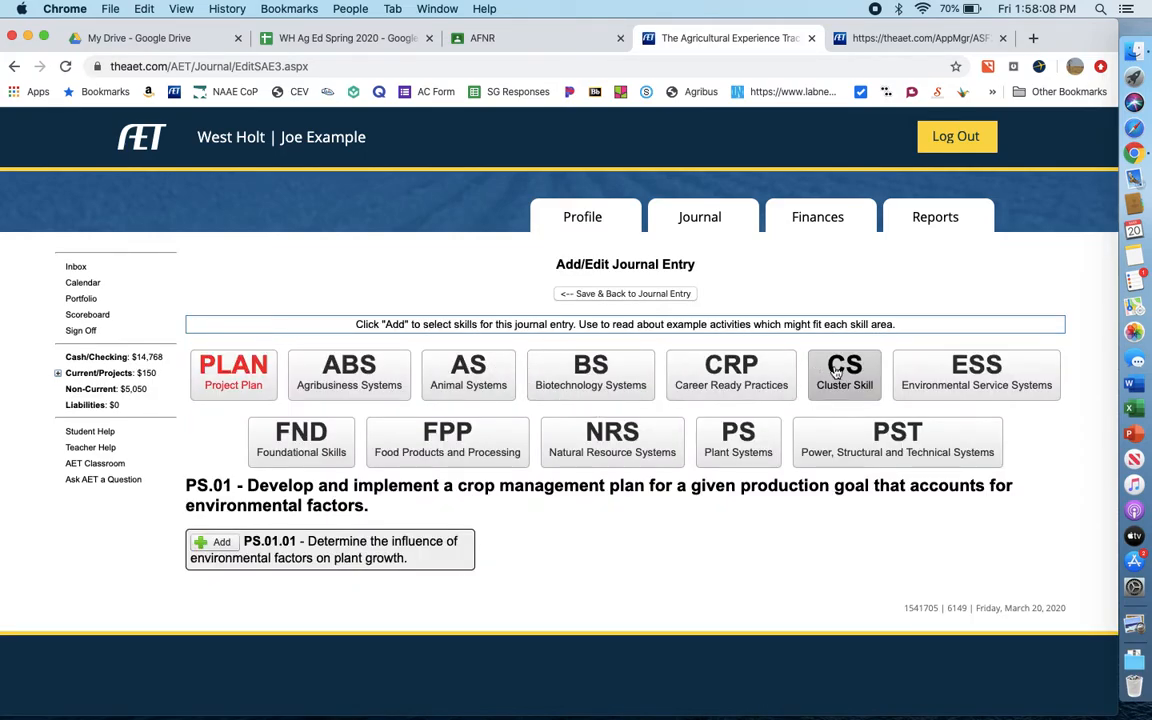
{"action": "left_click", "coordinate": [838, 372]}
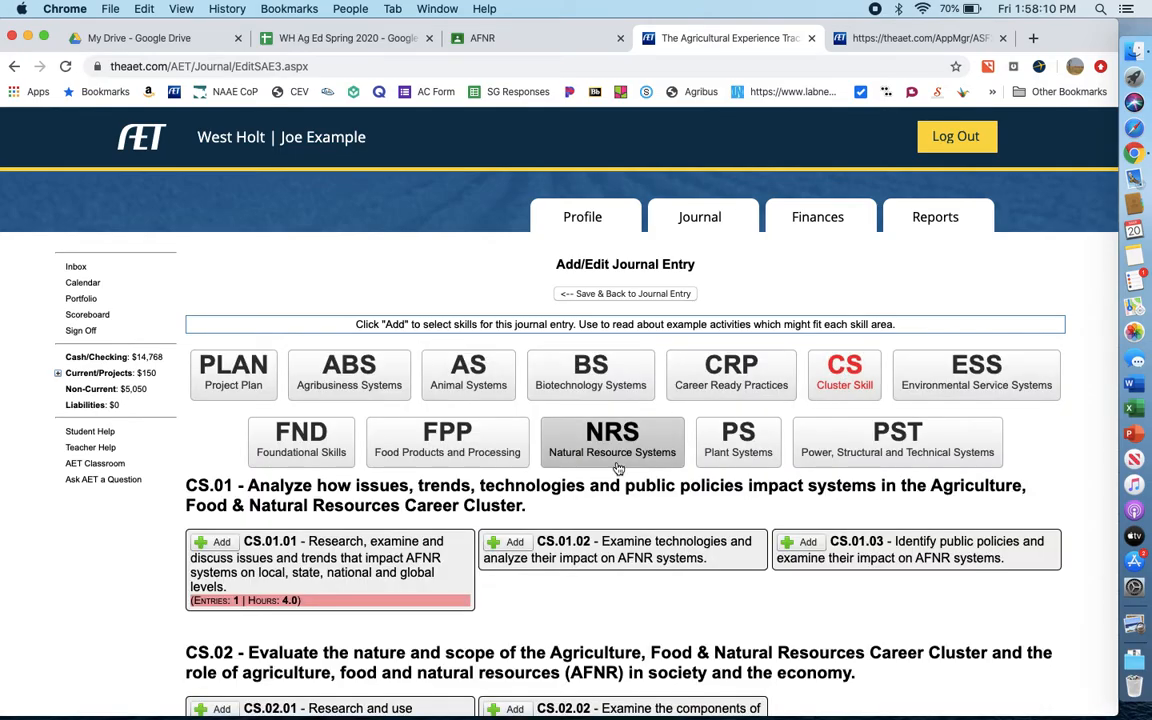
{"action": "scroll", "coordinate": [618, 470], "scroll_direction": "down", "scroll_amount": 5}
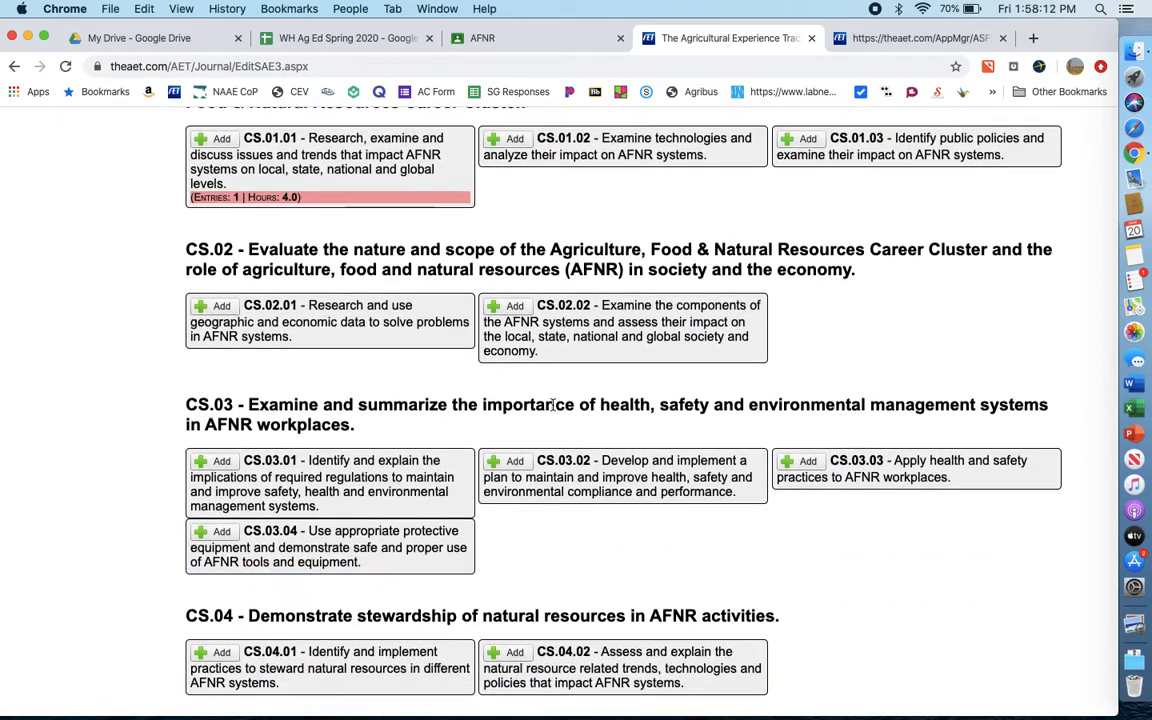
{"action": "scroll", "coordinate": [549, 413], "scroll_direction": "down", "scroll_amount": 3}
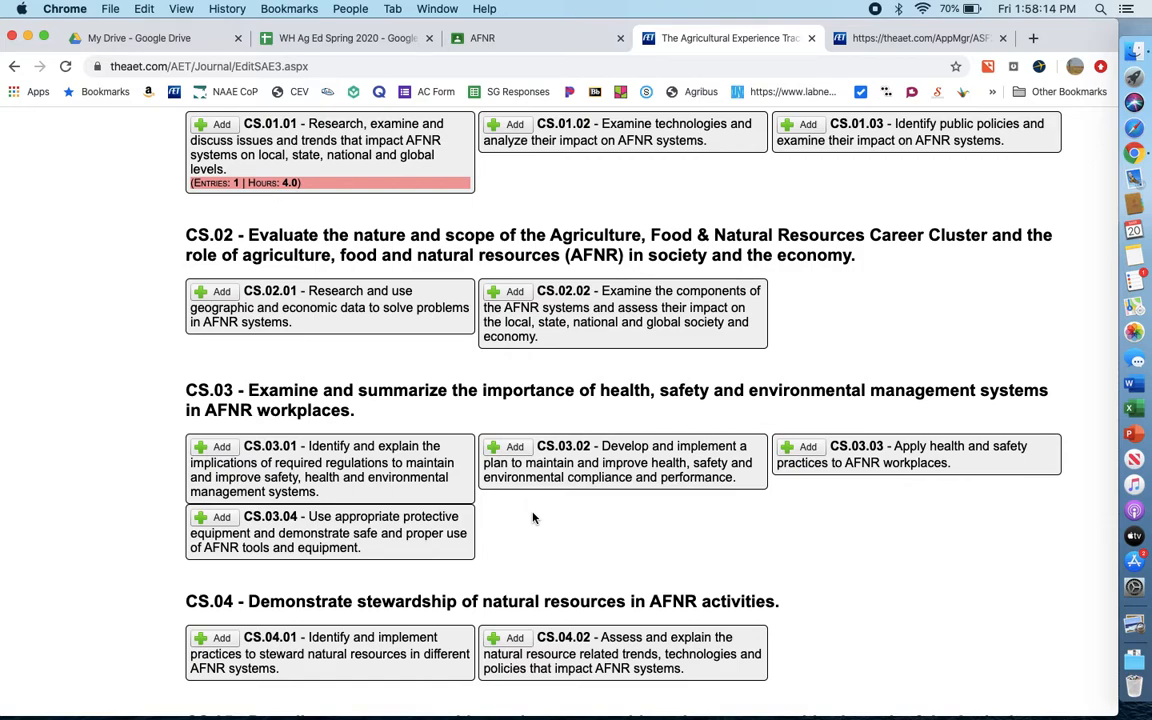
{"action": "scroll", "coordinate": [540, 510], "scroll_direction": "up", "scroll_amount": 5}
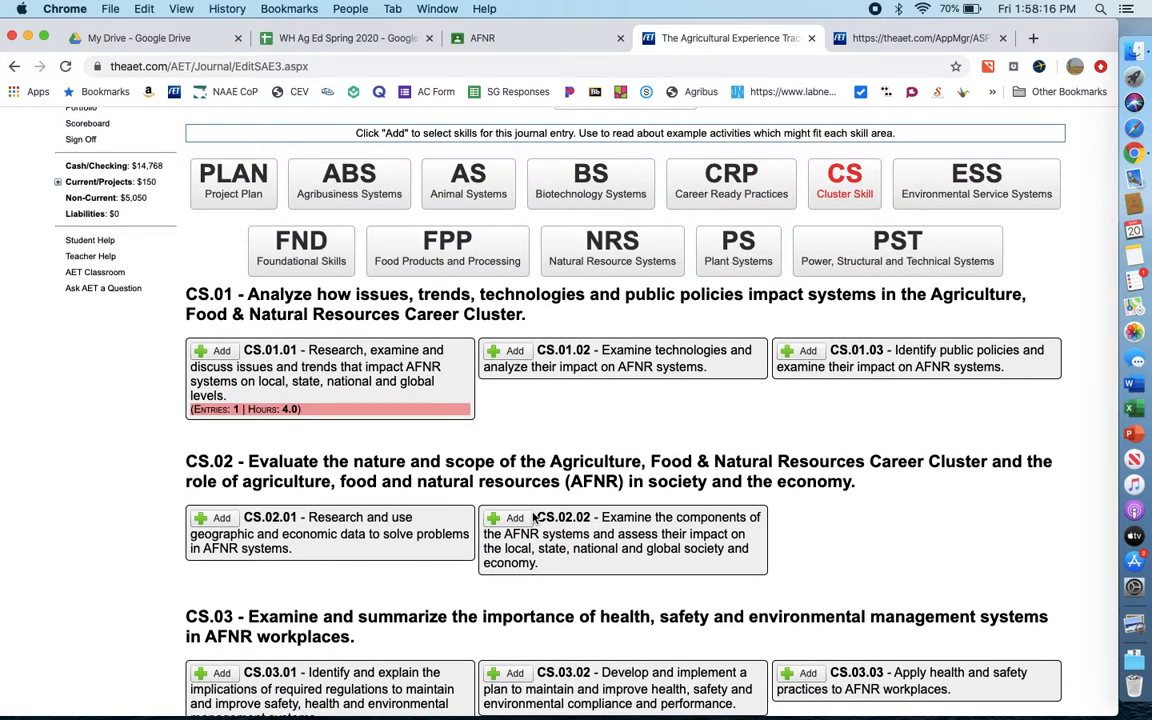
{"action": "scroll", "coordinate": [601, 451], "scroll_direction": "down", "scroll_amount": 1}
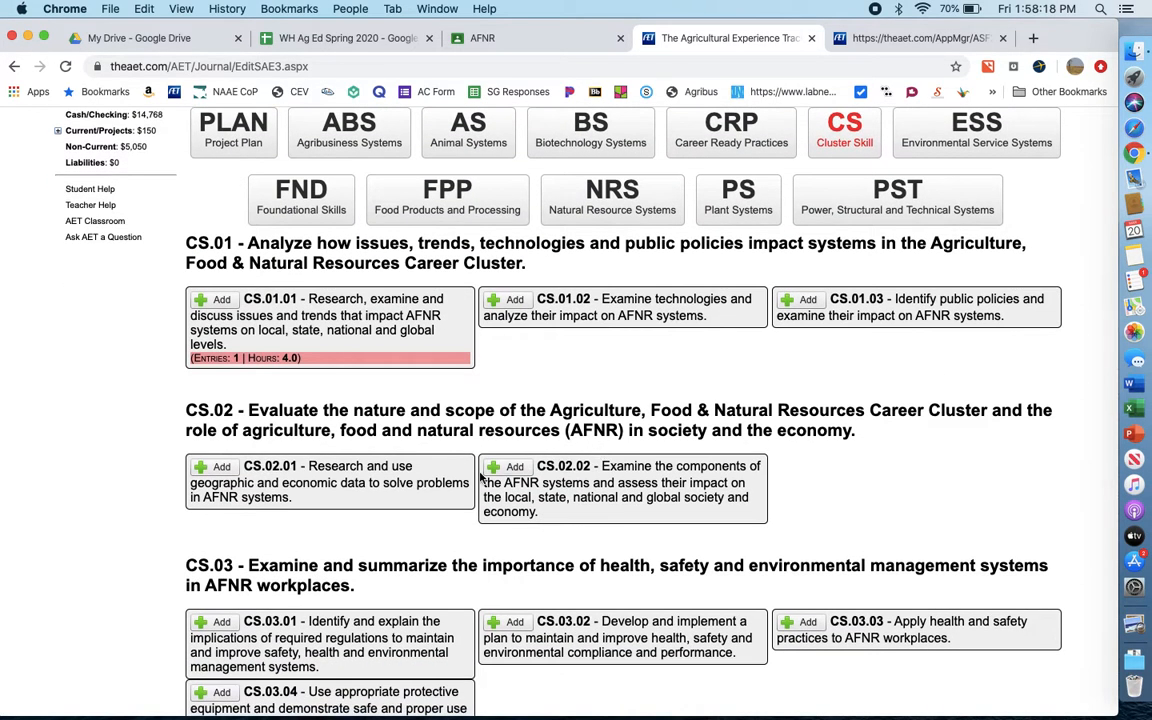
{"action": "scroll", "coordinate": [557, 550], "scroll_direction": "down", "scroll_amount": 1}
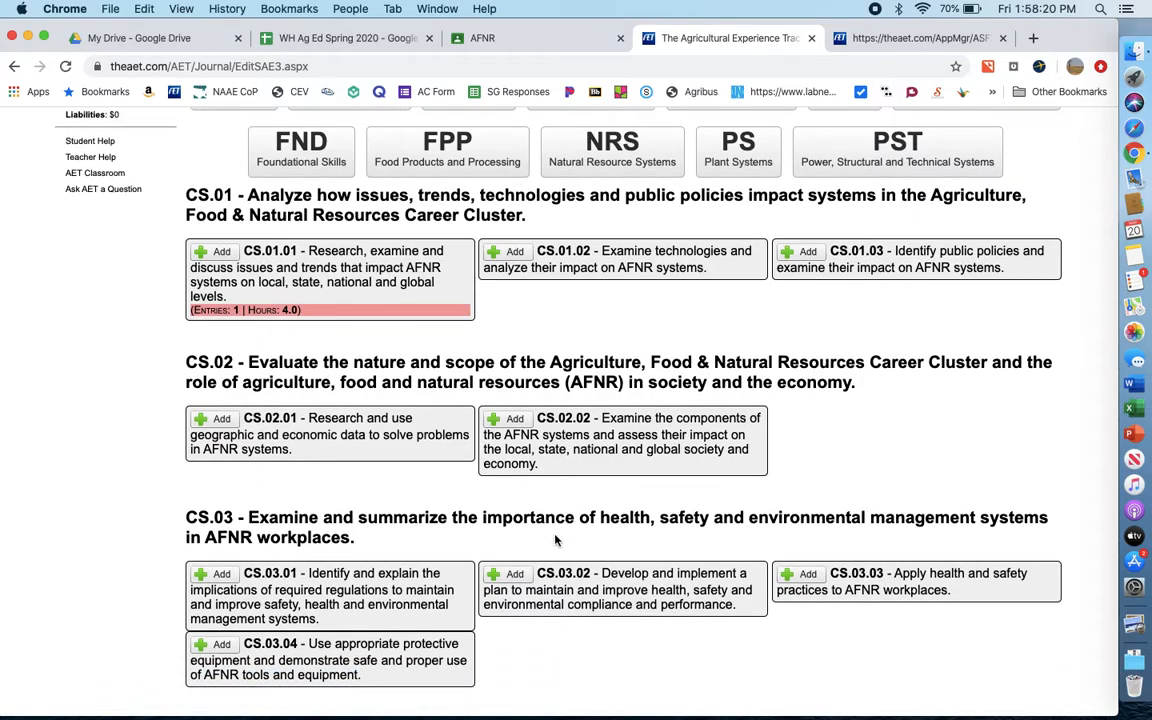
{"action": "scroll", "coordinate": [540, 530], "scroll_direction": "down", "scroll_amount": 2}
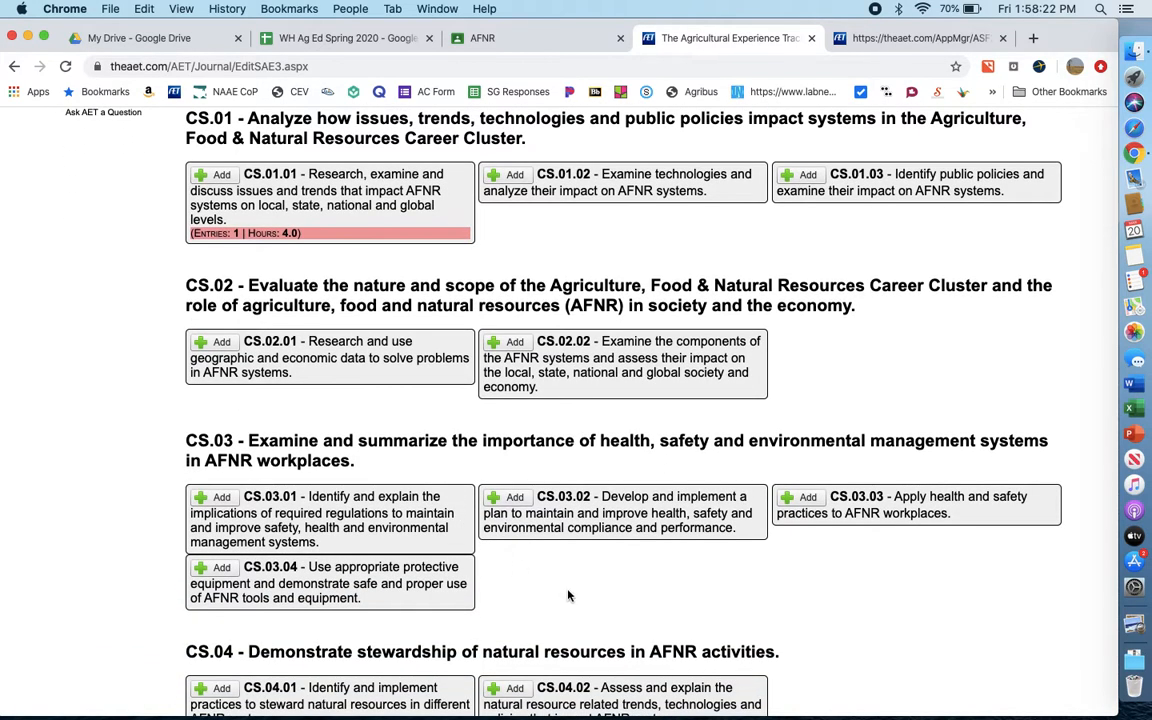
{"action": "scroll", "coordinate": [568, 596], "scroll_direction": "down", "scroll_amount": 3}
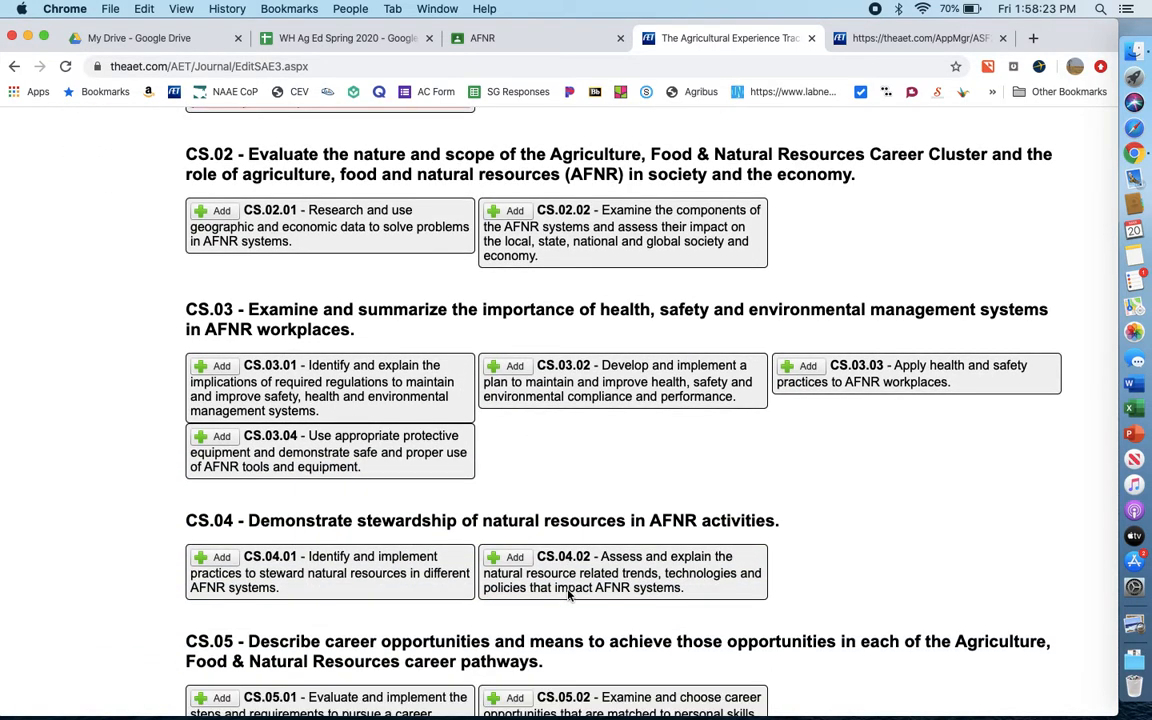
{"action": "left_click", "coordinate": [212, 440]}
- Save the skill selection back to the journal entry and save the entry to enter another
{"action": "scroll", "coordinate": [575, 500], "scroll_direction": "down", "scroll_amount": 5}
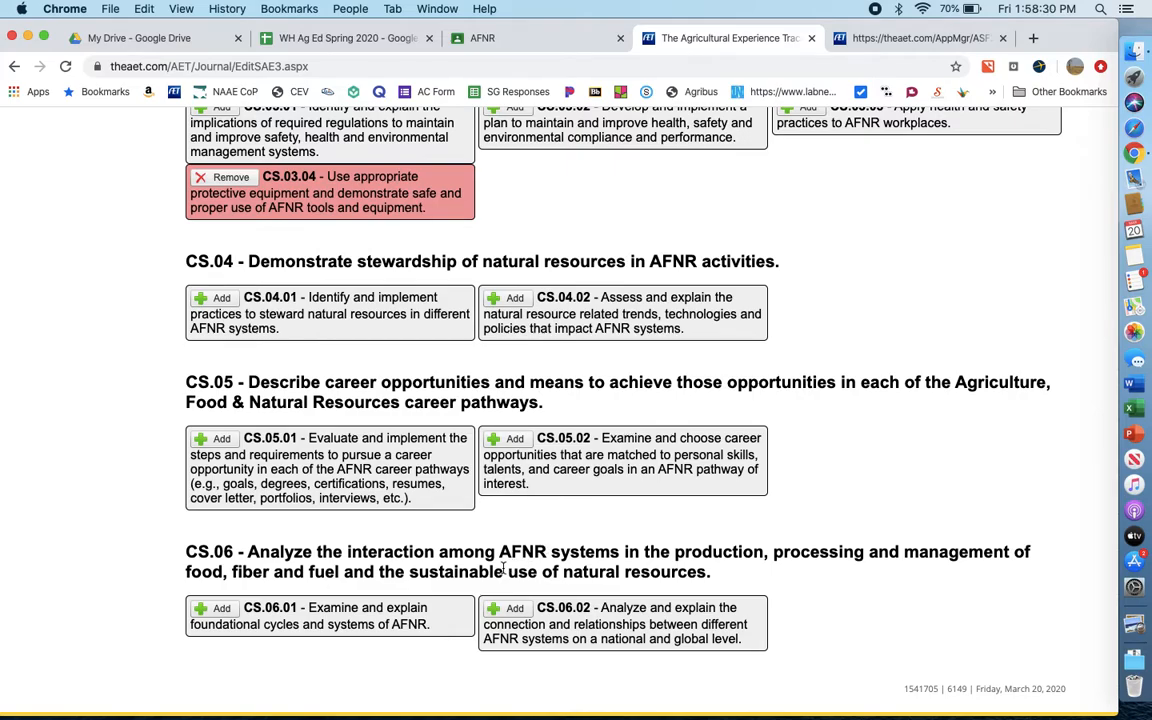
{"action": "scroll", "coordinate": [502, 568], "scroll_direction": "up", "scroll_amount": 10}
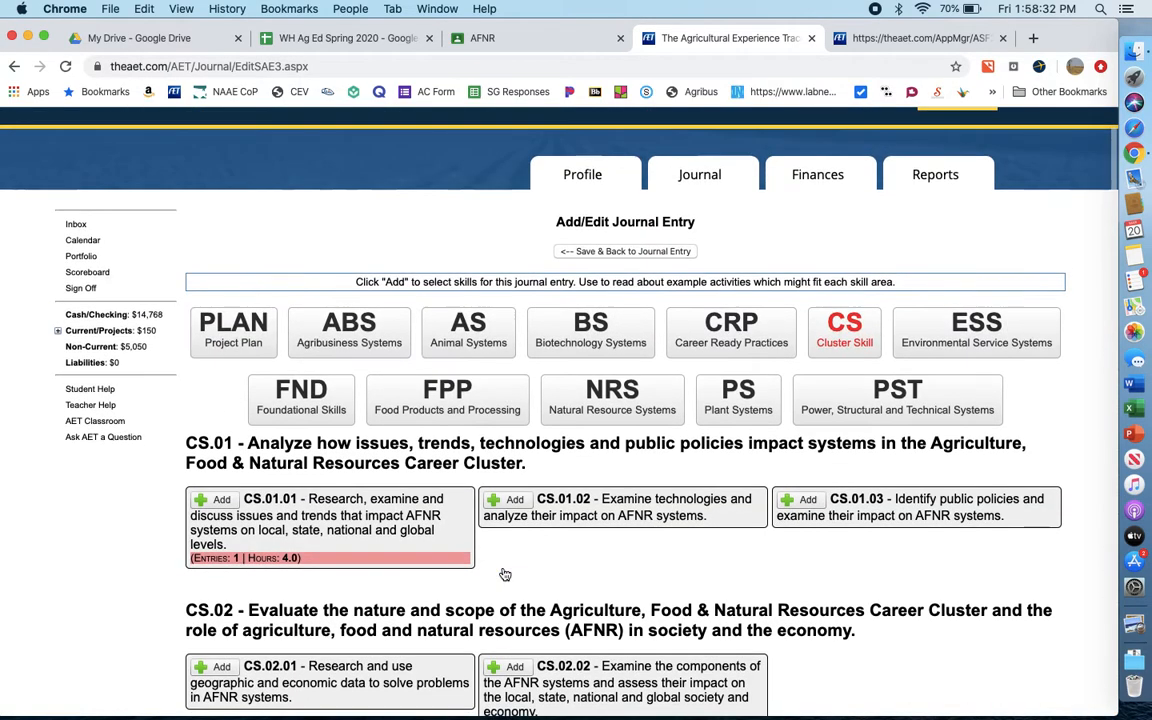
{"action": "left_click", "coordinate": [662, 254]}
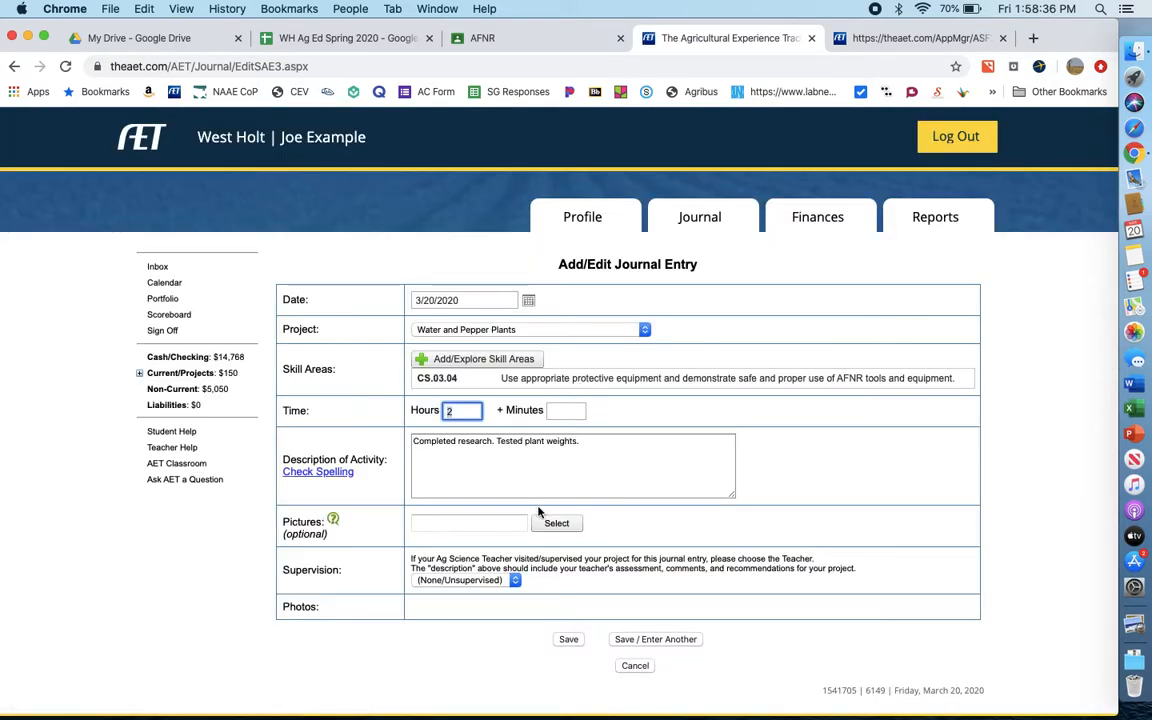
{"action": "left_click", "coordinate": [618, 641]}
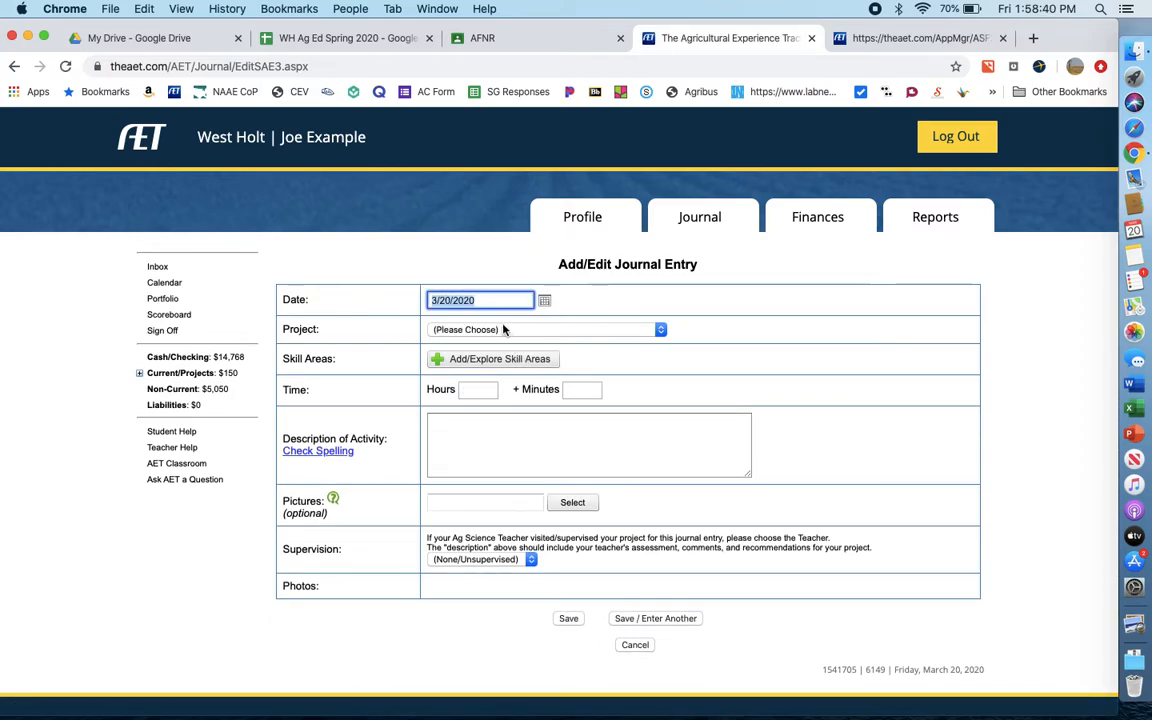
- Date the new journal entry 3/1/2020, assign it to the Water and Pepper Plants project, and set its time to 4 hours
{"action": "left_click", "coordinate": [544, 300]}
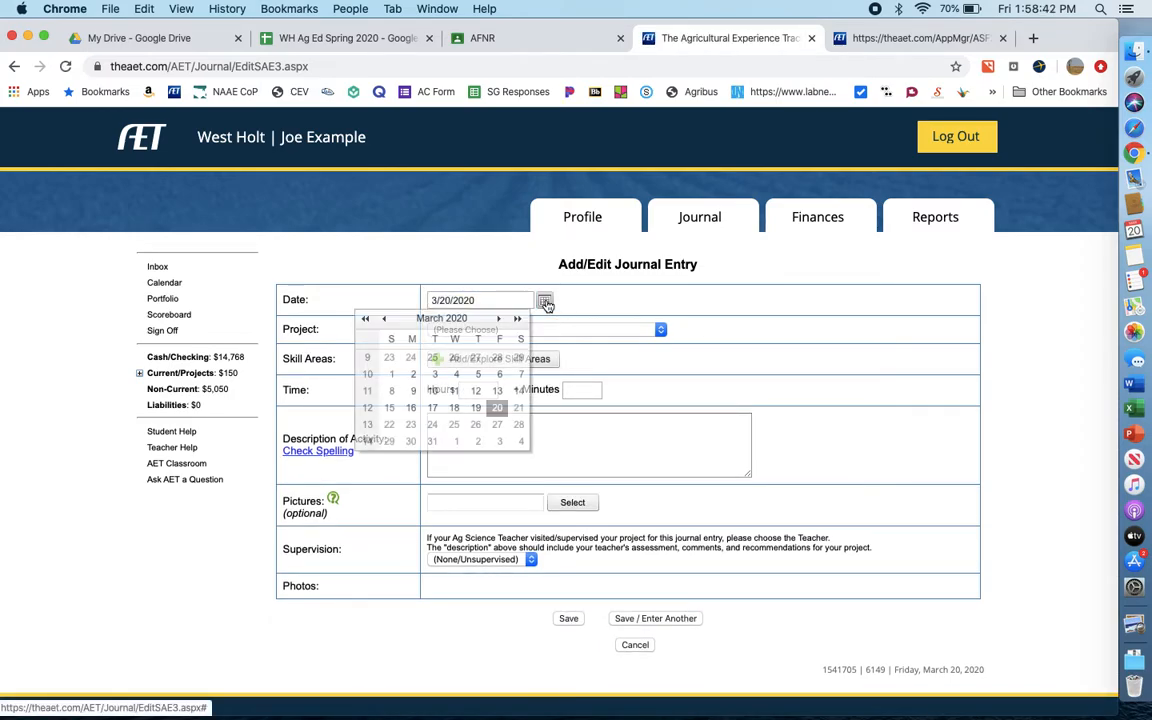
{"action": "left_click", "coordinate": [391, 373]}
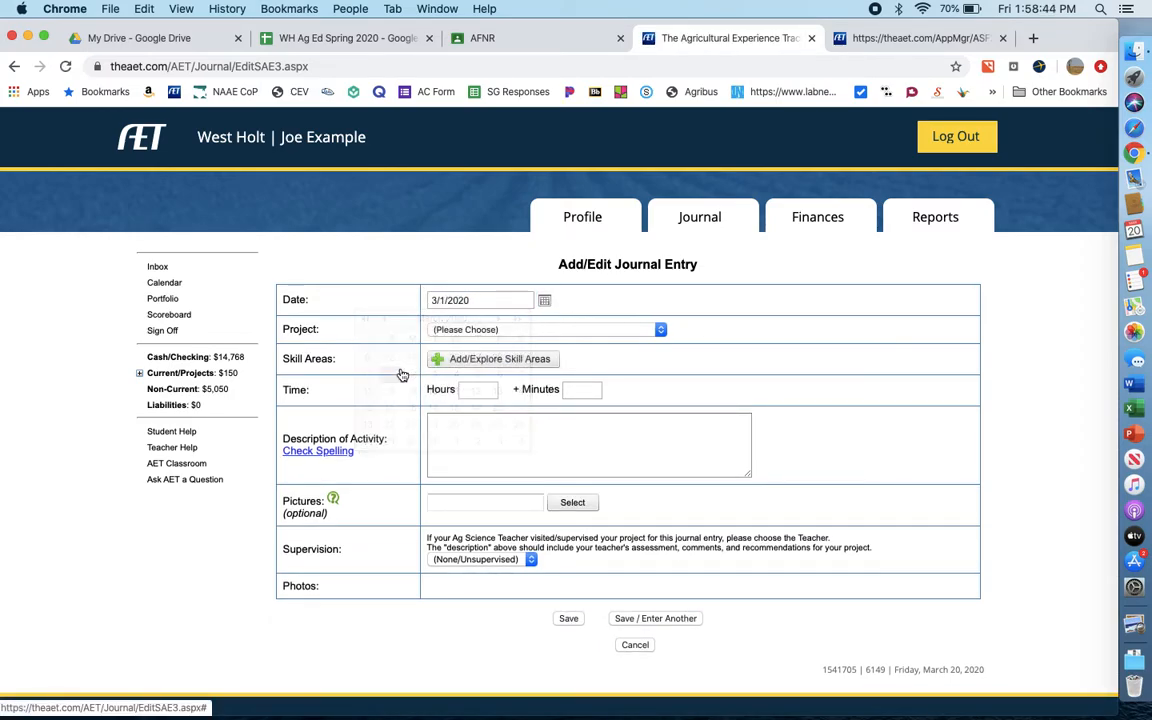
{"action": "left_click", "coordinate": [478, 332]}
{"action": "left_click", "coordinate": [478, 380]}
{"action": "left_click", "coordinate": [472, 390]}
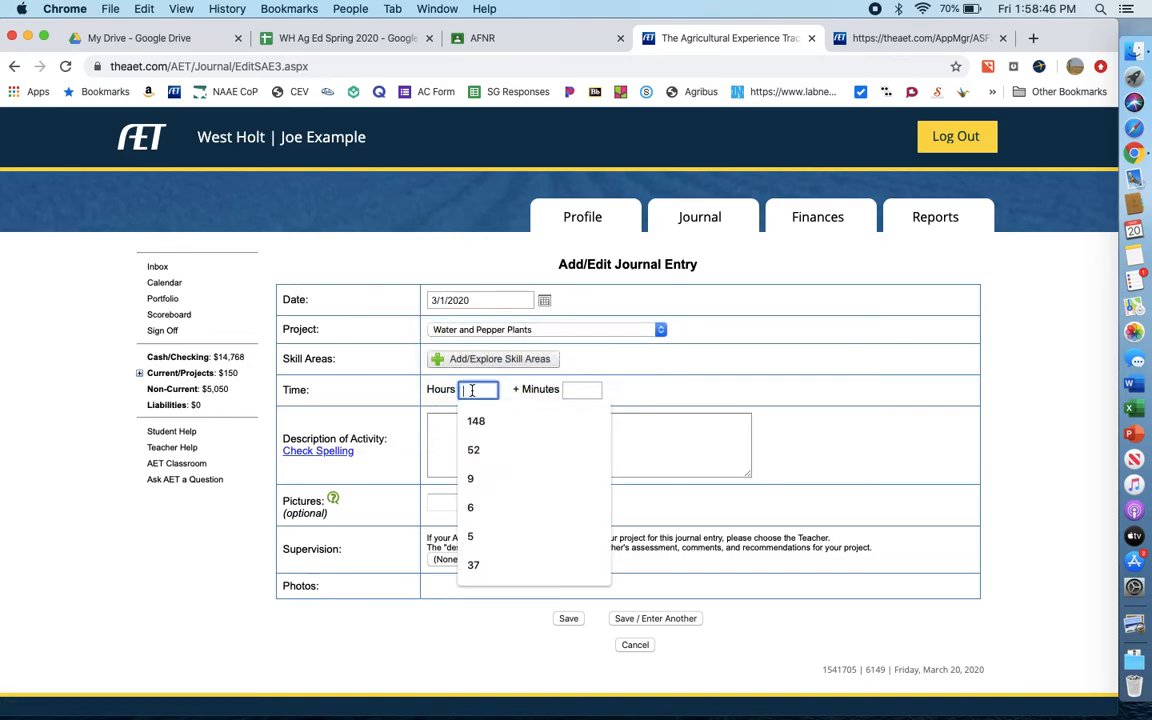
{"action": "type", "text": "4"}
- Describe the journal activity as "Completed report and created presentation board."
{"action": "left_click", "coordinate": [437, 431]}
{"action": "type", "text": "Completed report and"}
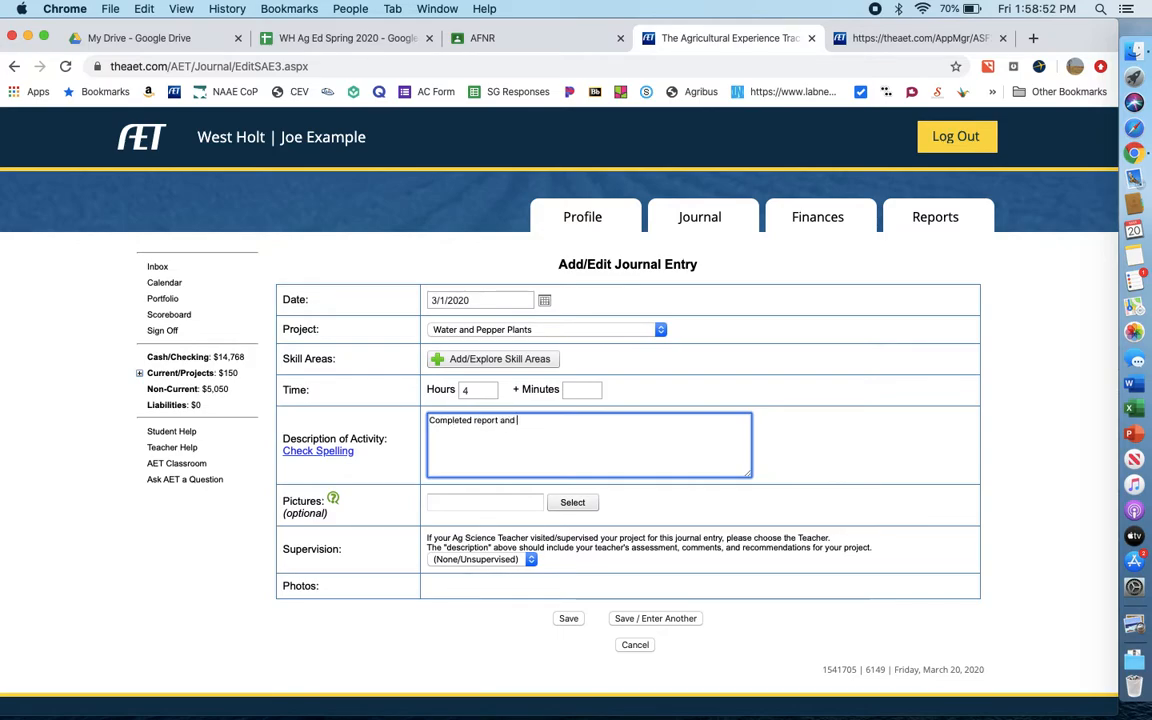
{"action": "type", "text": " created presena"}
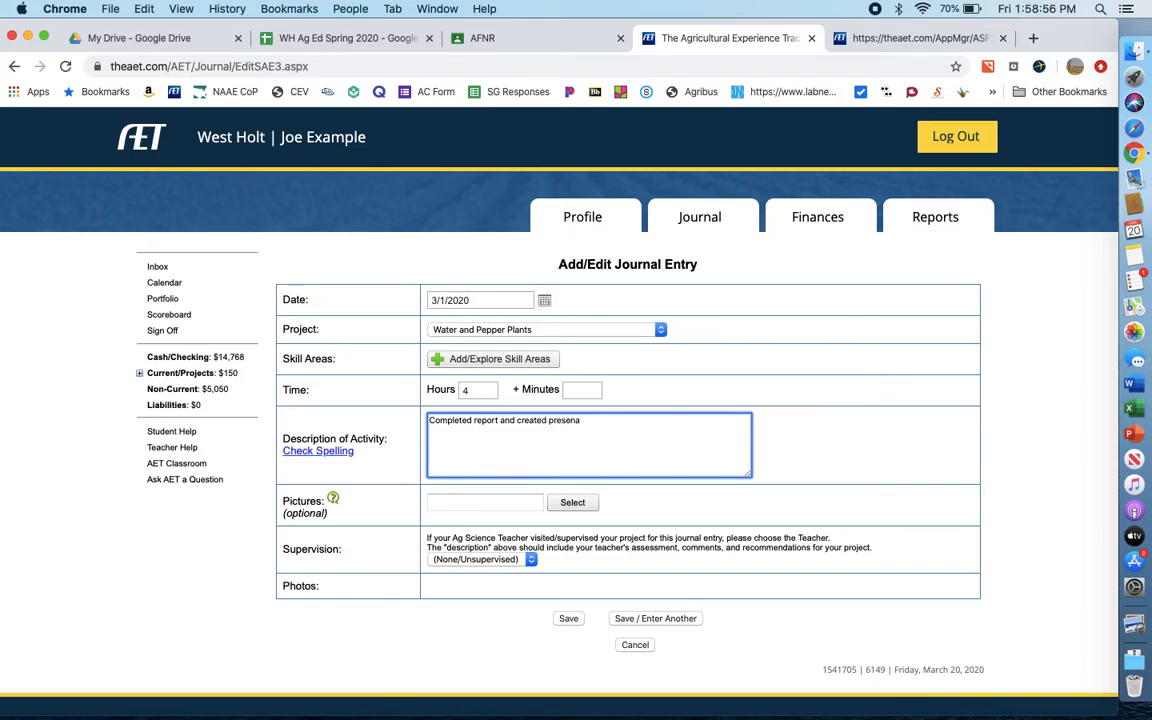
{"action": "type", "text": "titation board."}
- Examine the Career Ready Practices and Cluster Skill lists for skills that fit the report and presentation board activity
{"action": "left_click", "coordinate": [520, 358]}
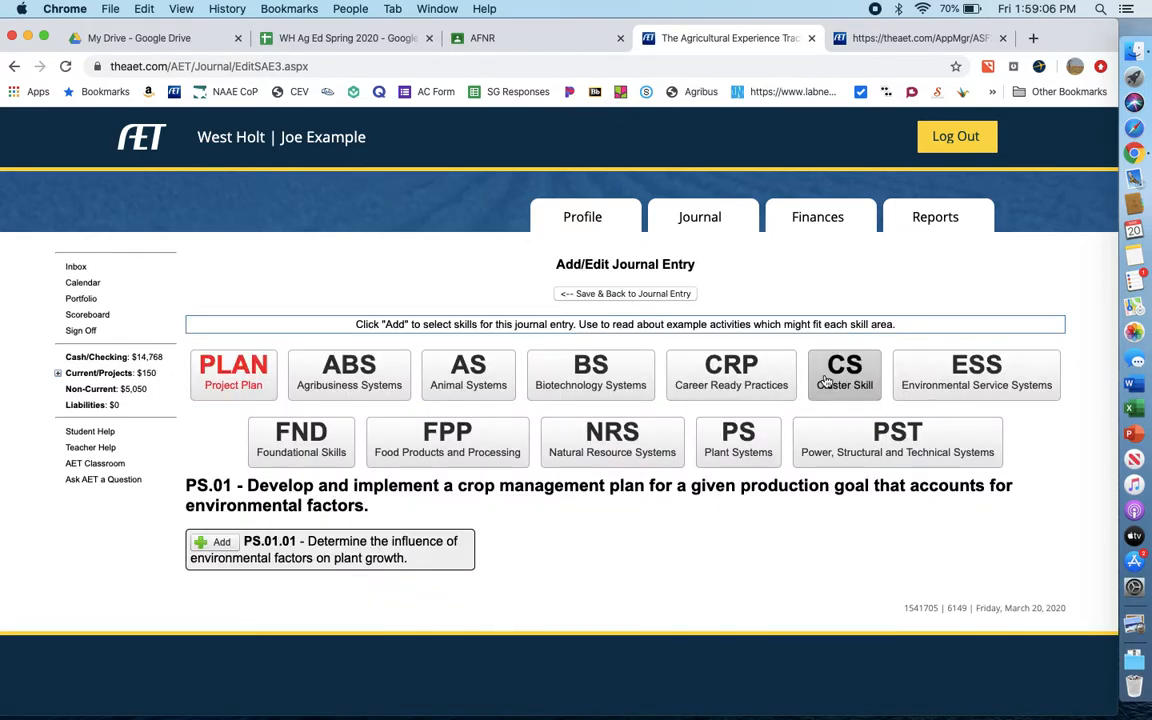
{"action": "left_click", "coordinate": [772, 384]}
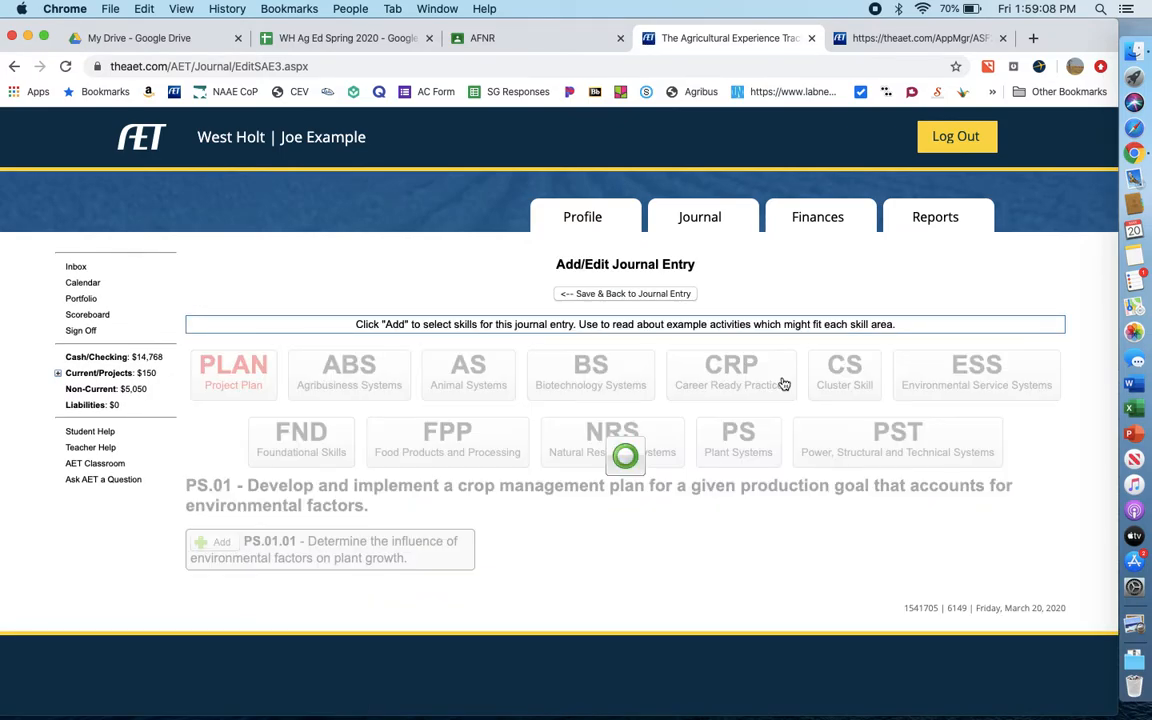
{"action": "scroll", "coordinate": [785, 384], "scroll_direction": "down", "scroll_amount": 5}
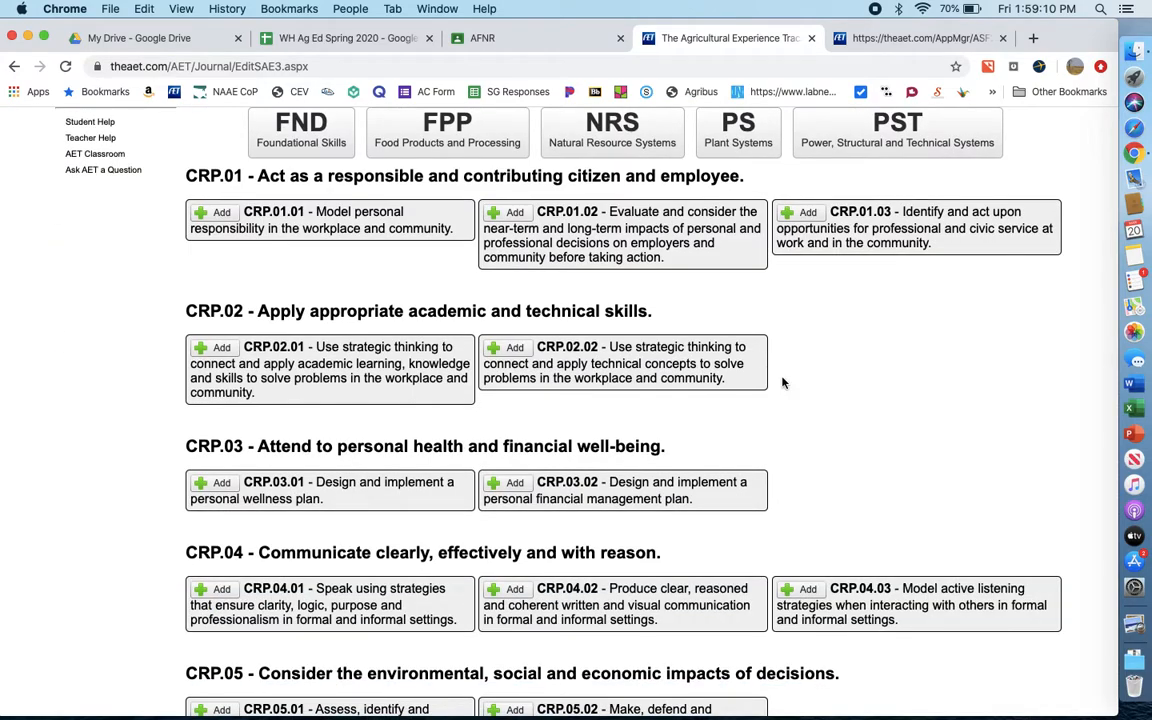
{"action": "scroll", "coordinate": [785, 384], "scroll_direction": "up", "scroll_amount": 5}
{"action": "left_click", "coordinate": [844, 230]}
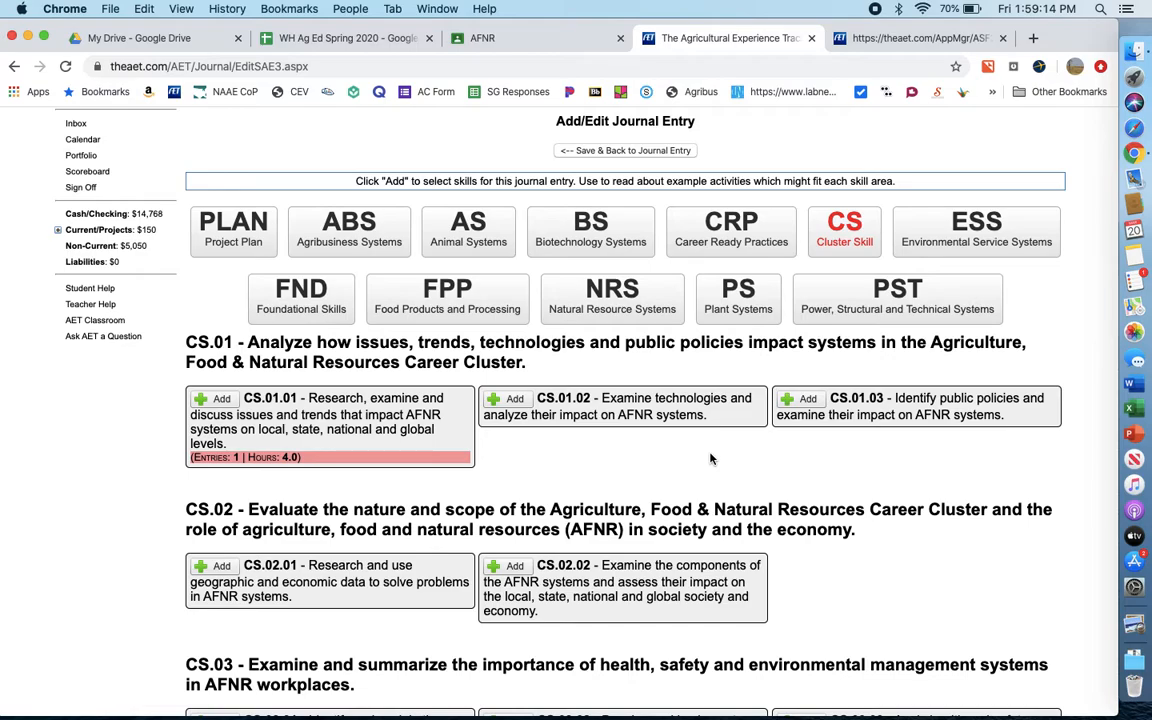
{"action": "scroll", "coordinate": [711, 459], "scroll_direction": "down", "scroll_amount": 10}
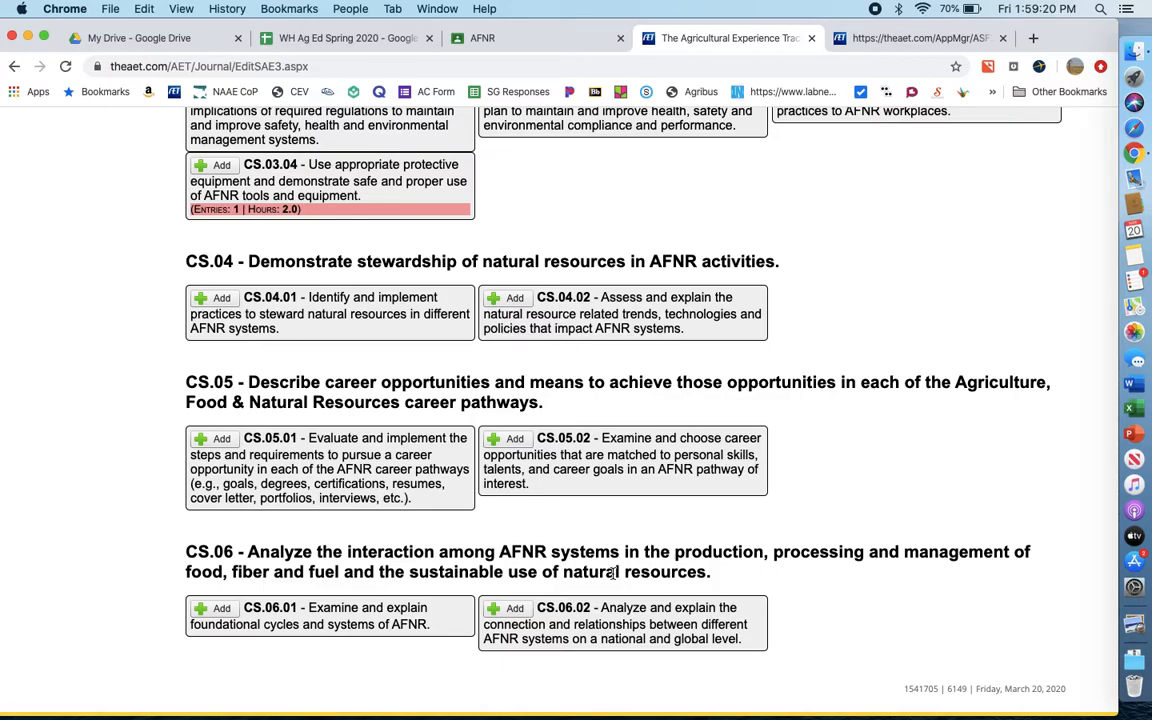
{"action": "scroll", "coordinate": [612, 572], "scroll_direction": "up", "scroll_amount": 12}
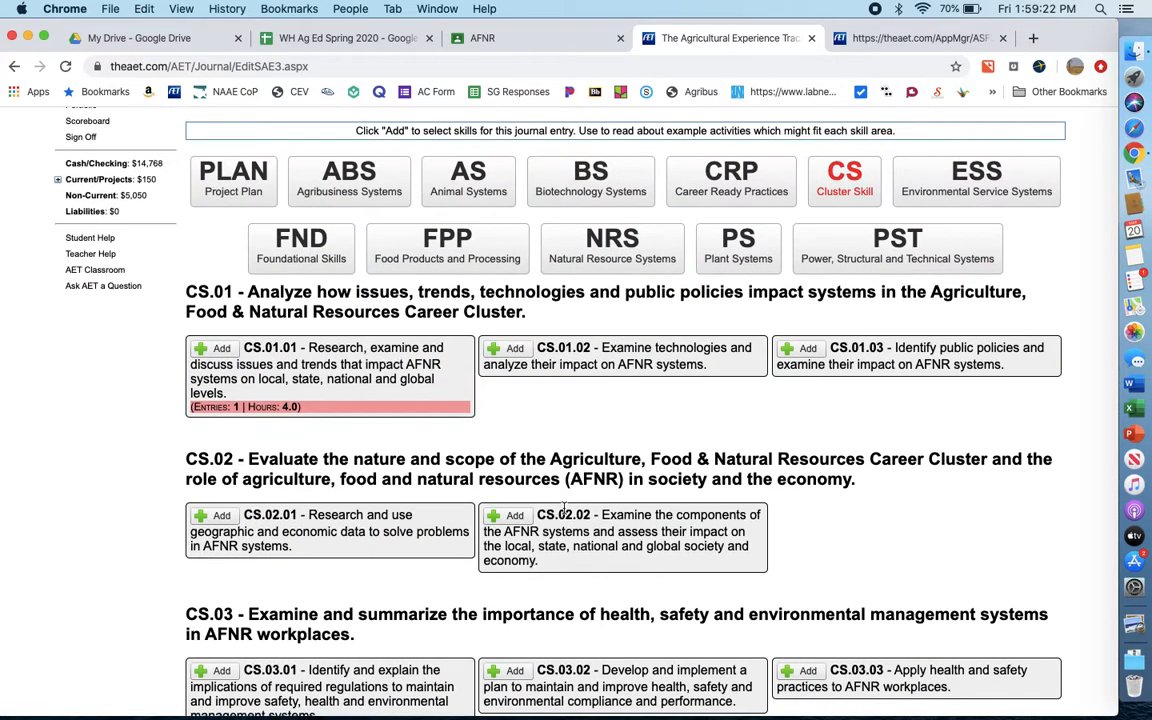
{"action": "scroll", "coordinate": [592, 437], "scroll_direction": "up", "scroll_amount": 3}
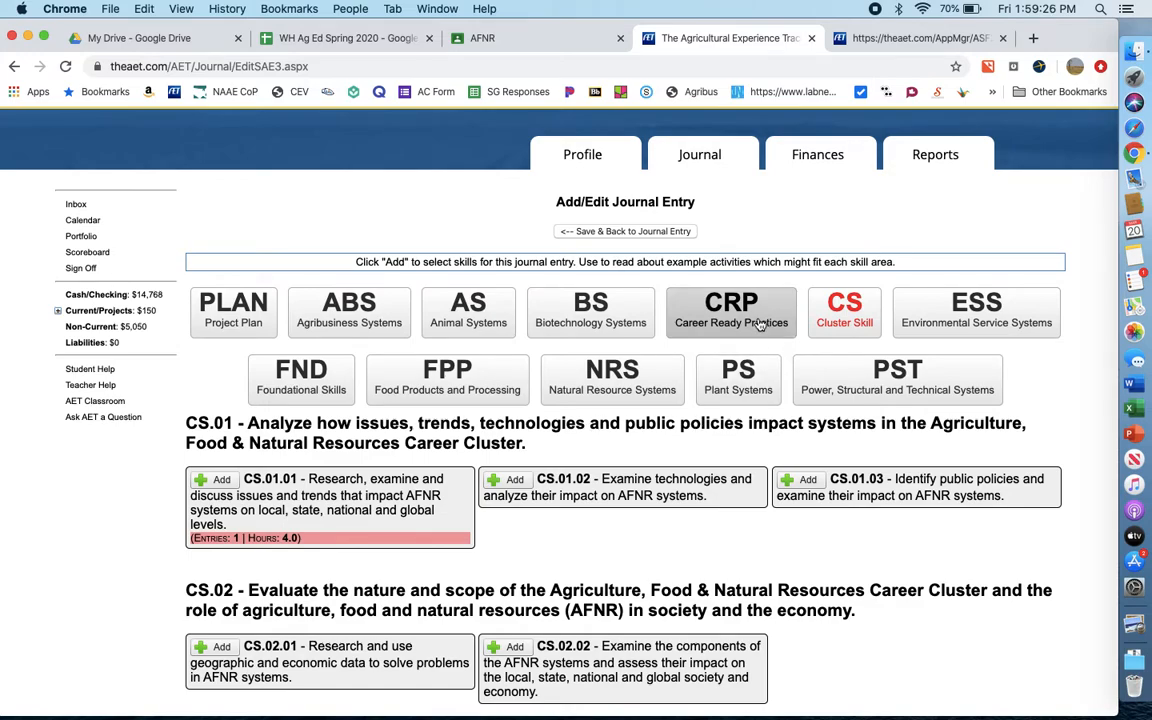
- Add career ready practices CRP.04.01 on speaking strategies and CRP.04.02 on written and visual communication to the journal entry, and save it
{"action": "left_click", "coordinate": [686, 296]}
{"action": "scroll", "coordinate": [668, 462], "scroll_direction": "down", "scroll_amount": 3}
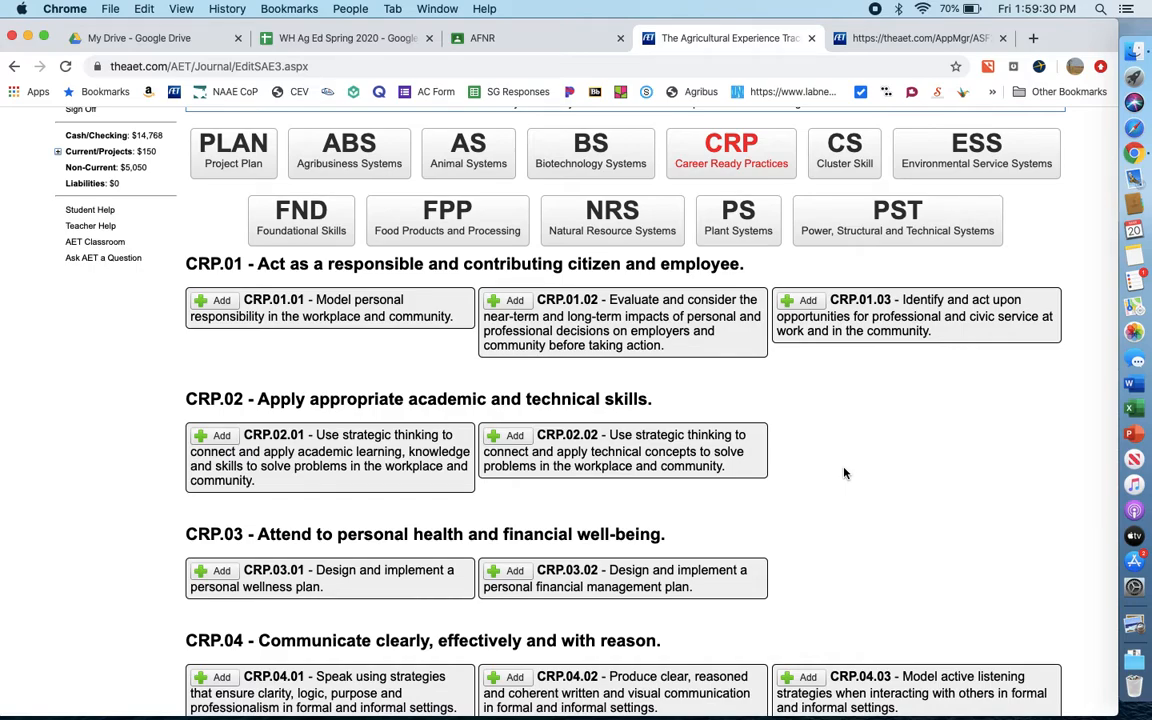
{"action": "scroll", "coordinate": [844, 473], "scroll_direction": "down", "scroll_amount": 1}
{"action": "scroll", "coordinate": [844, 473], "scroll_direction": "down", "scroll_amount": 2}
{"action": "scroll", "coordinate": [844, 473], "scroll_direction": "down", "scroll_amount": 2}
{"action": "left_click", "coordinate": [218, 392]}
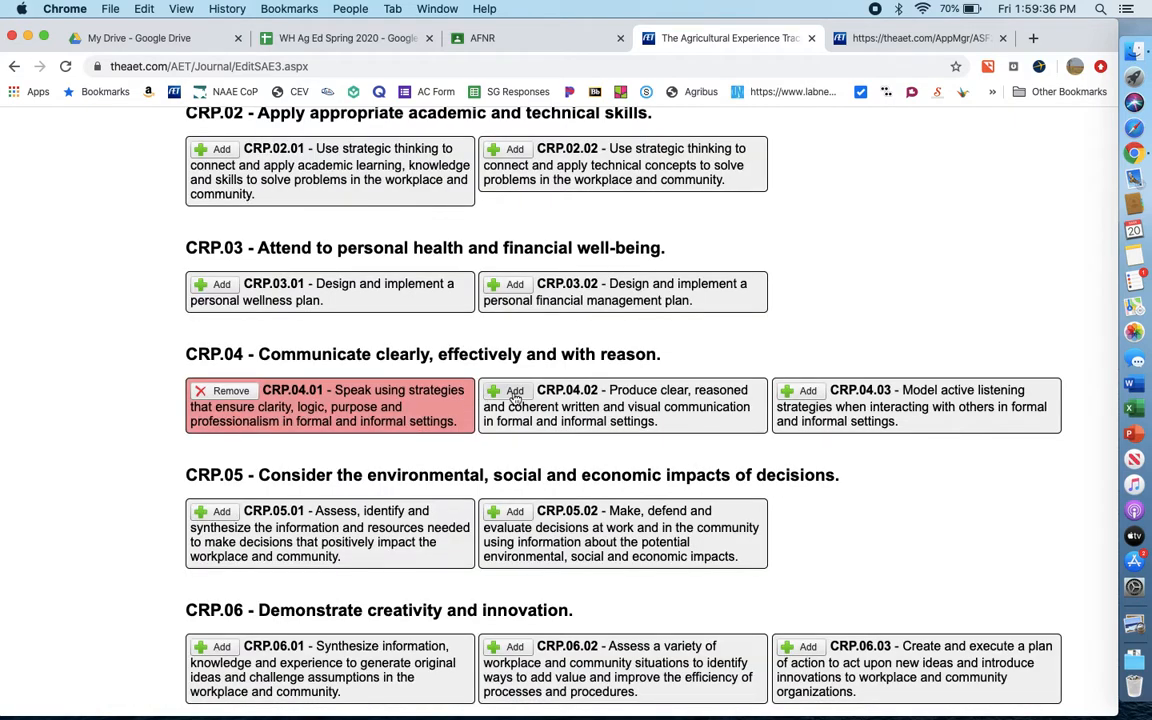
{"action": "left_click", "coordinate": [514, 392]}
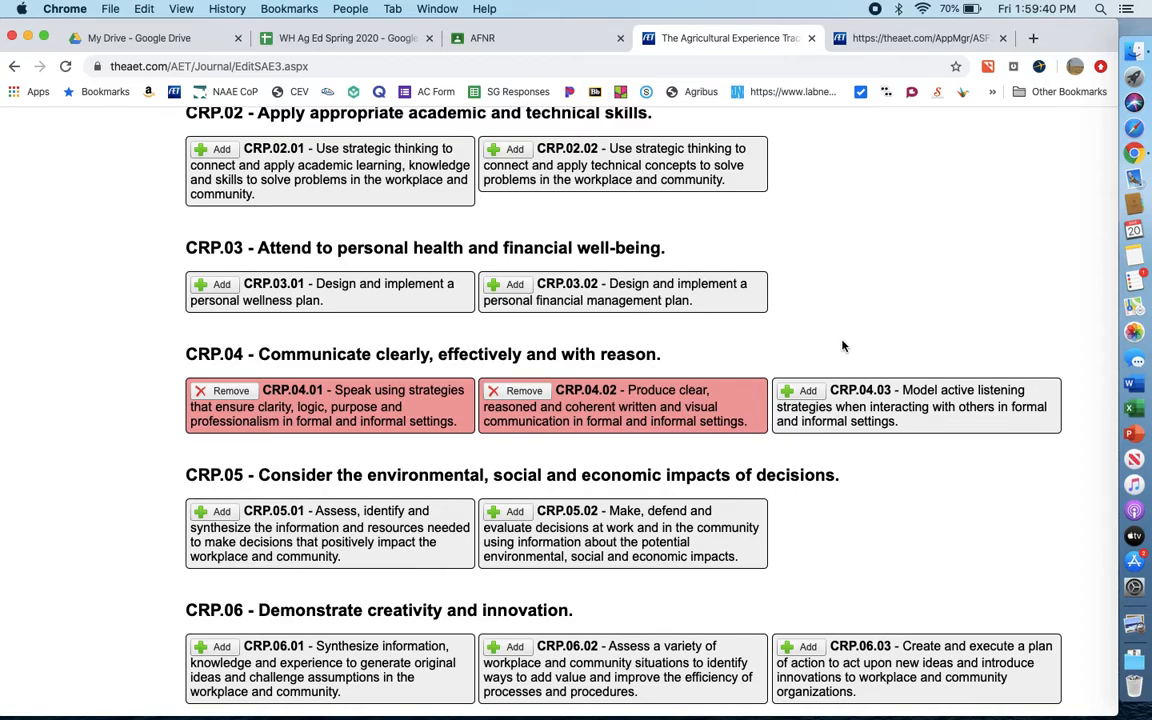
{"action": "scroll", "coordinate": [843, 275], "scroll_direction": "up", "scroll_amount": 5}
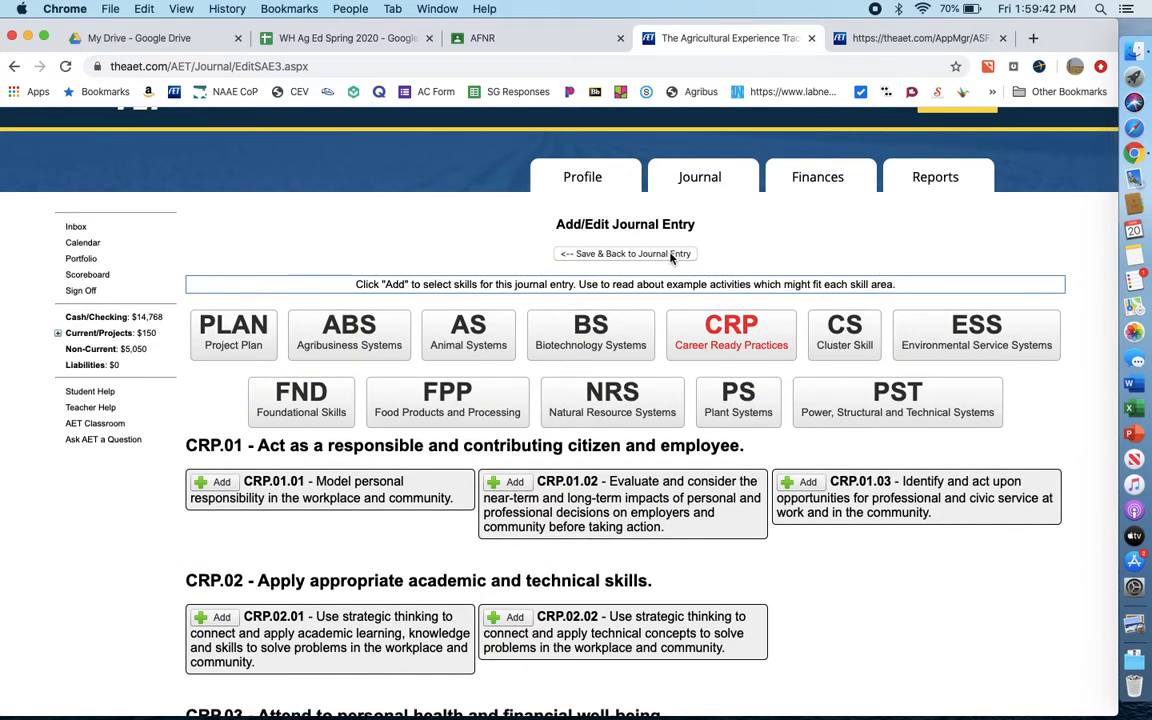
{"action": "left_click", "coordinate": [676, 254]}
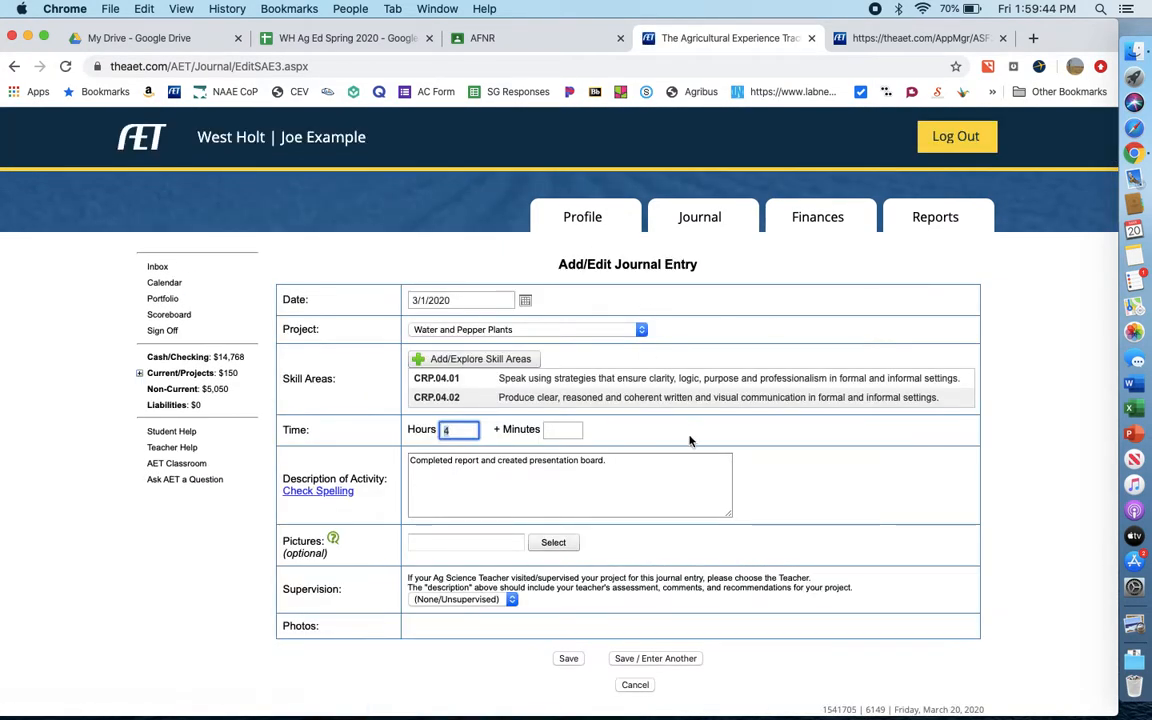
{"action": "left_click", "coordinate": [568, 658]}
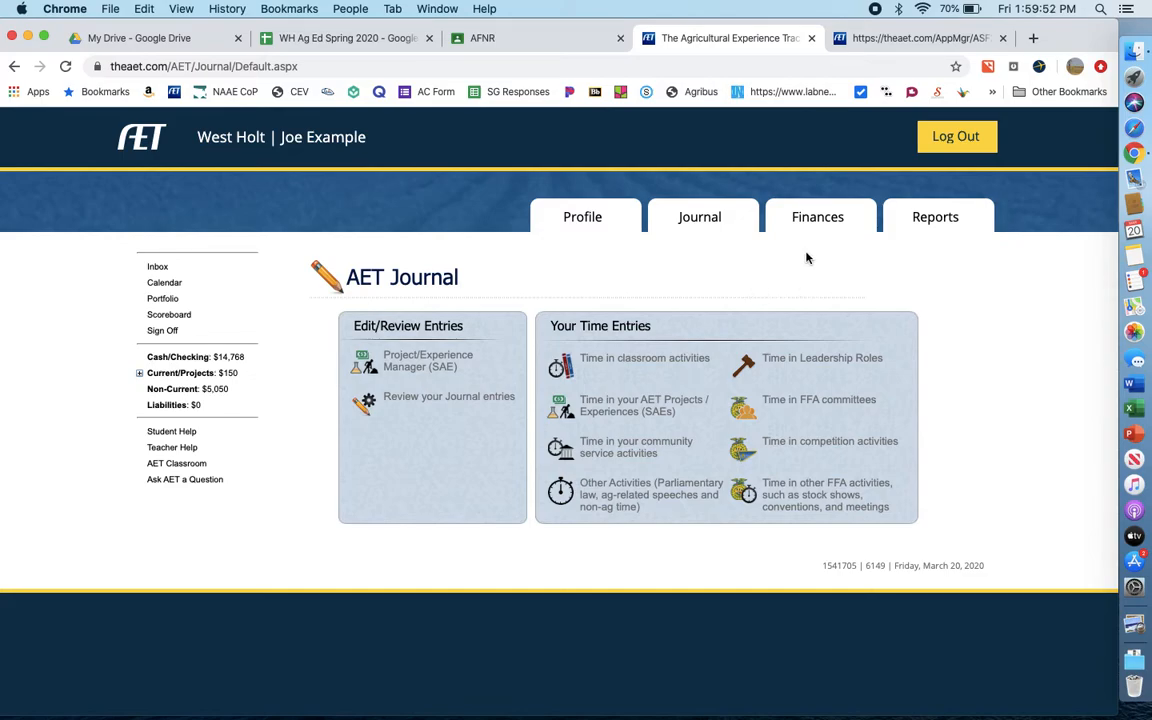
- Start a new SAE cash expense for the Water and Pepper Plants project with Shamrock as the vendor
{"action": "left_click", "coordinate": [818, 221]}
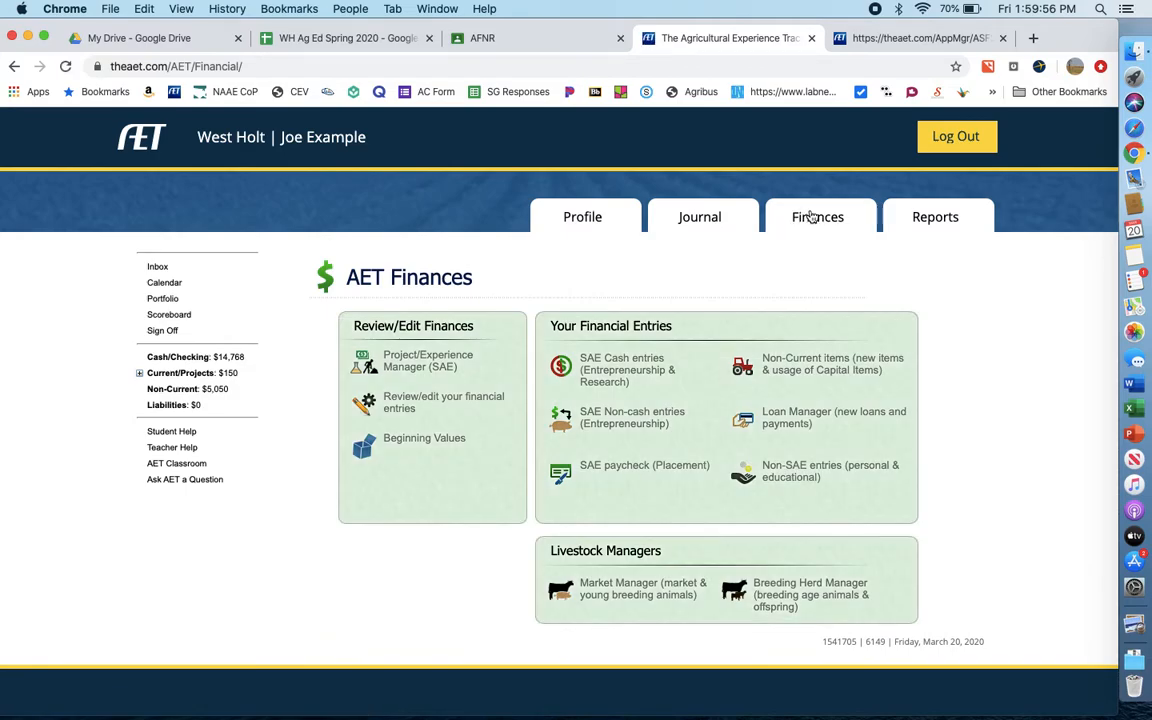
{"action": "left_click", "coordinate": [627, 369]}
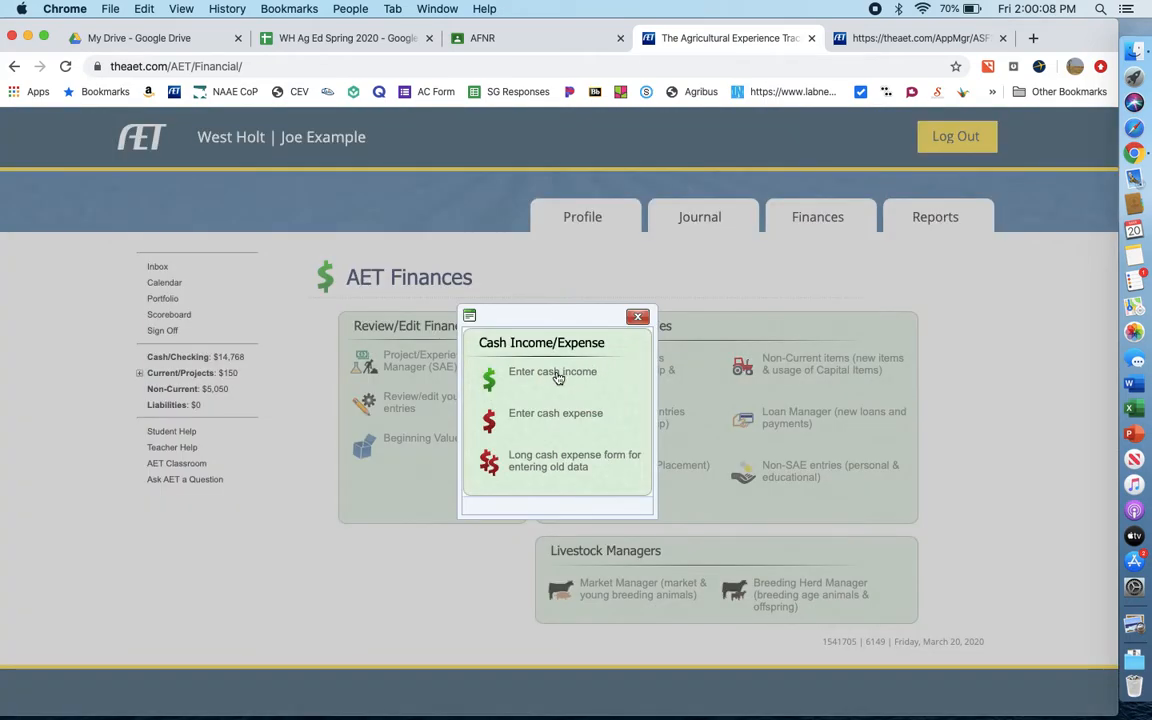
{"action": "left_click", "coordinate": [553, 413]}
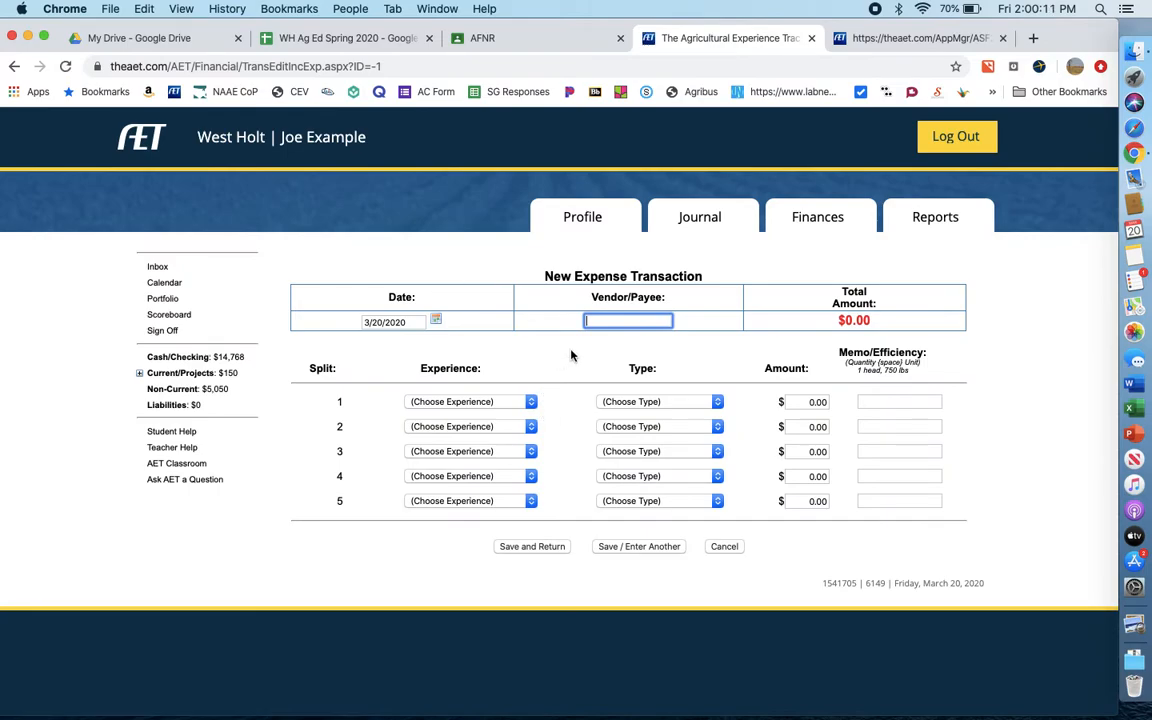
{"action": "left_click", "coordinate": [531, 401]}
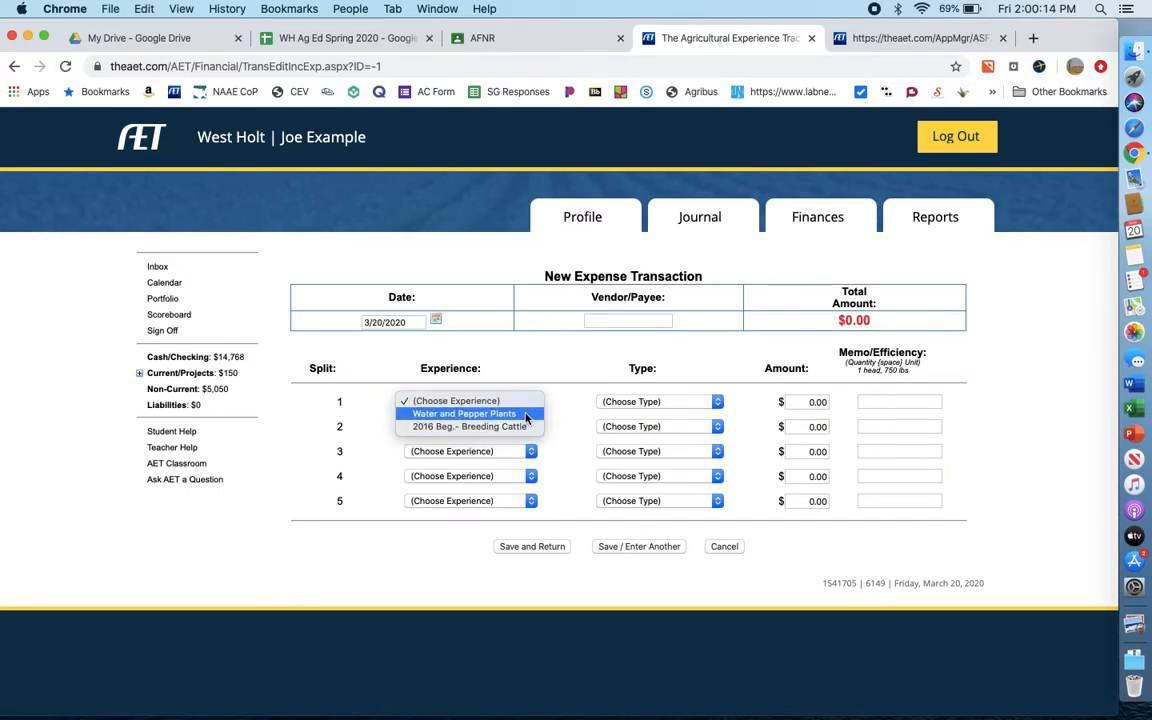
{"action": "left_click", "coordinate": [525, 414]}
{"action": "left_click", "coordinate": [618, 320]}
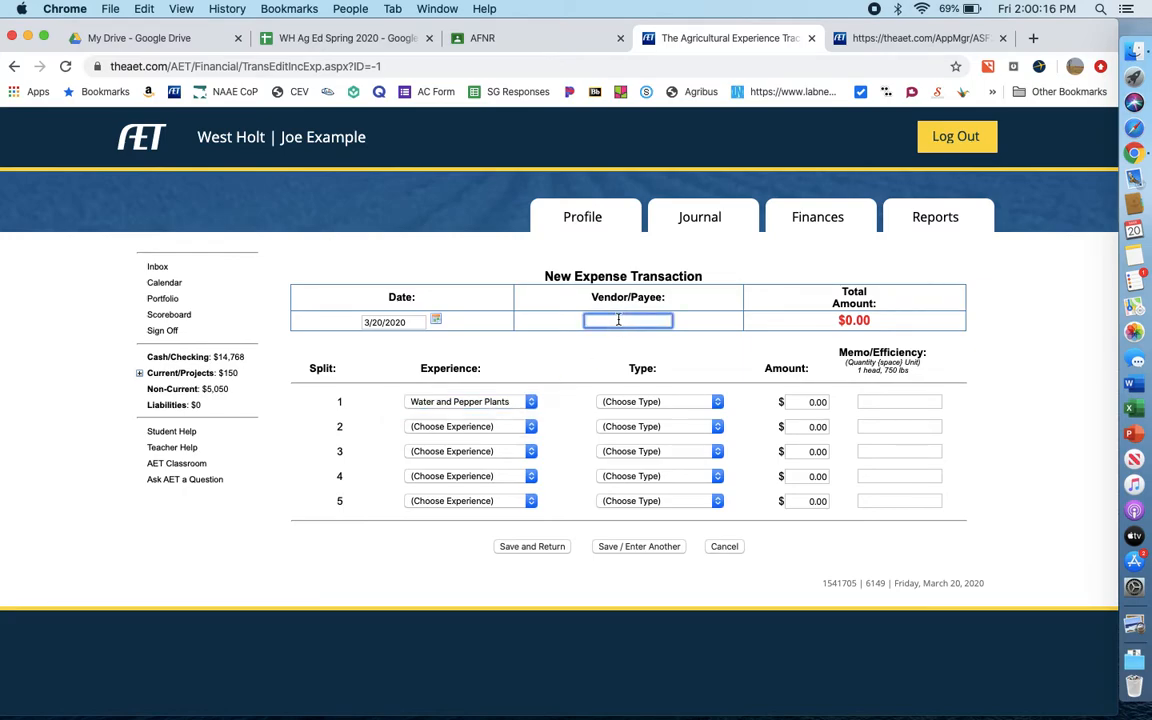
{"action": "type", "text": "Brau"}
{"action": "type", "text": "Shamrock"}
- Set the first expense split to type Seed with an amount of $10 and the memo "Seeds"
{"action": "left_click", "coordinate": [664, 401]}
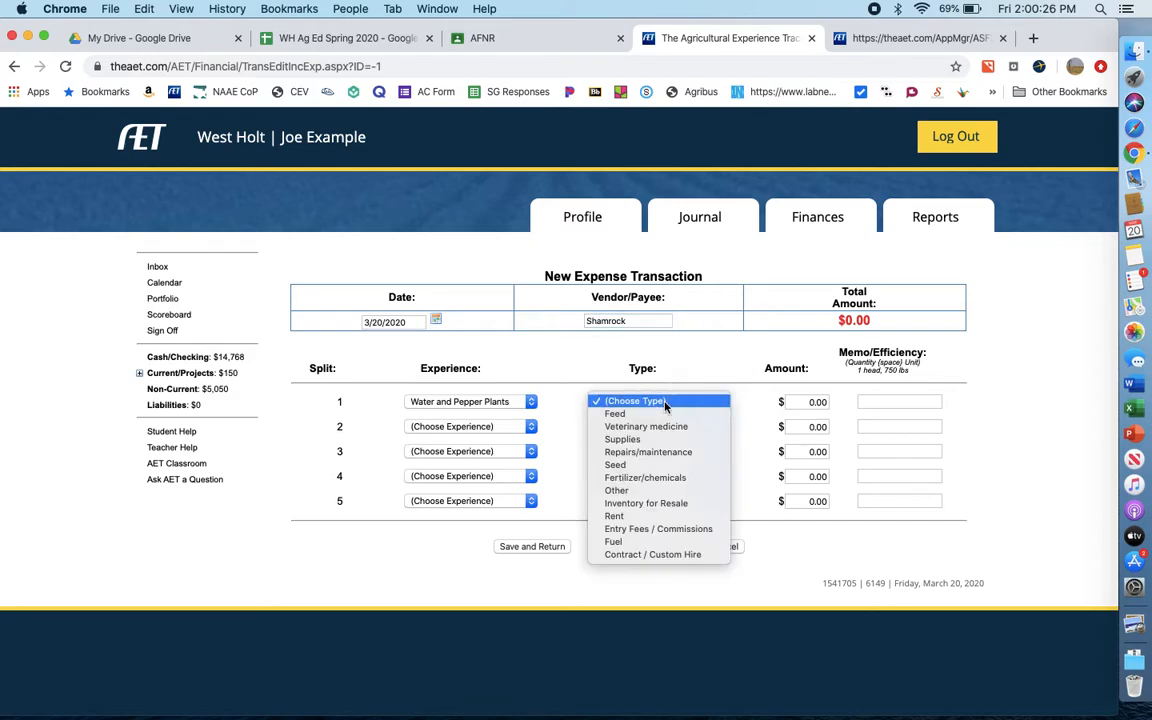
{"action": "left_click", "coordinate": [650, 464]}
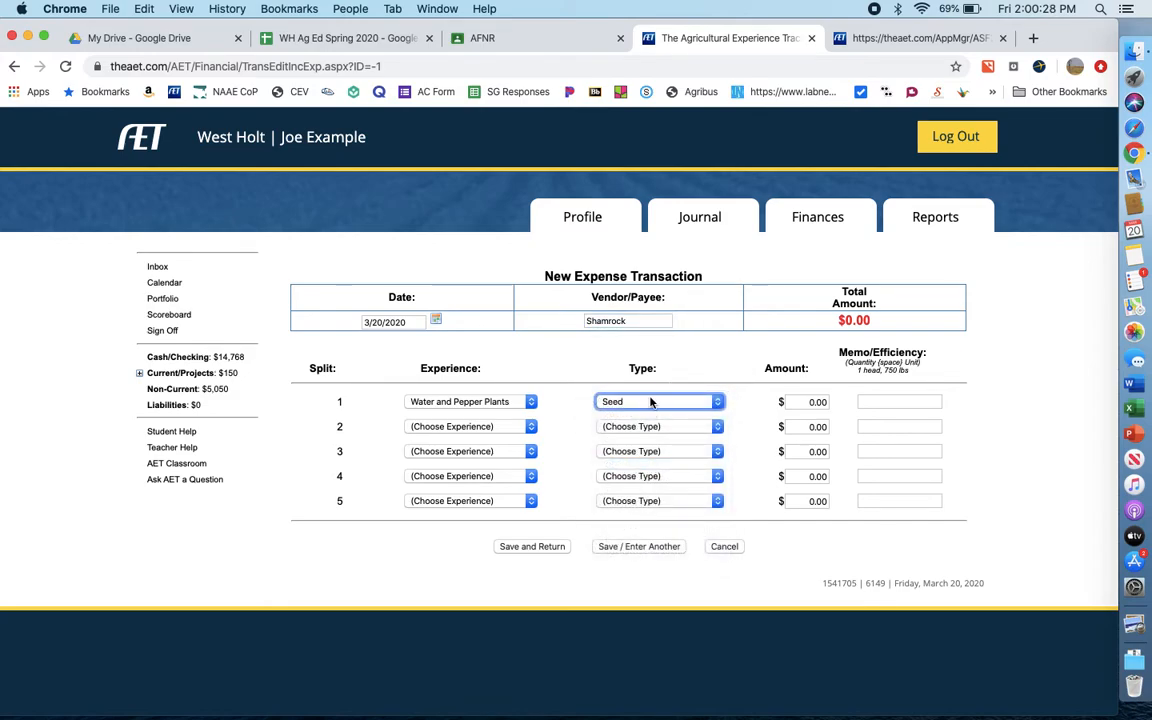
{"action": "left_click", "coordinate": [650, 406]}
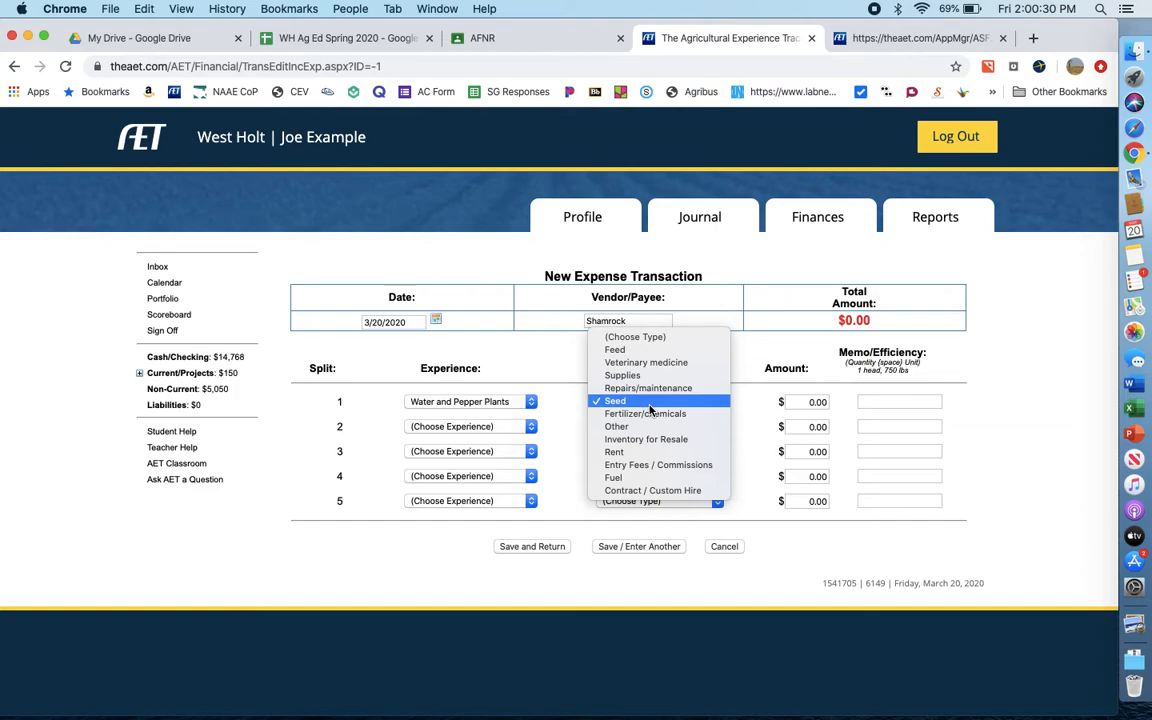
{"action": "left_click", "coordinate": [752, 339]}
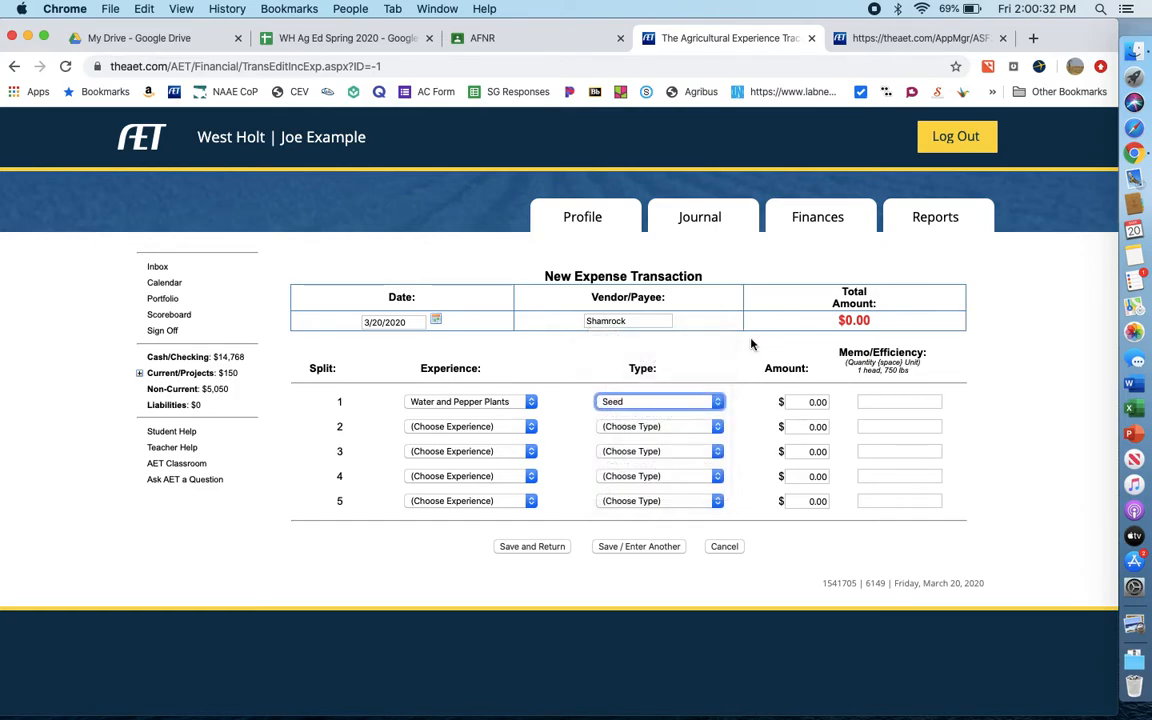
{"action": "left_click", "coordinate": [805, 400]}
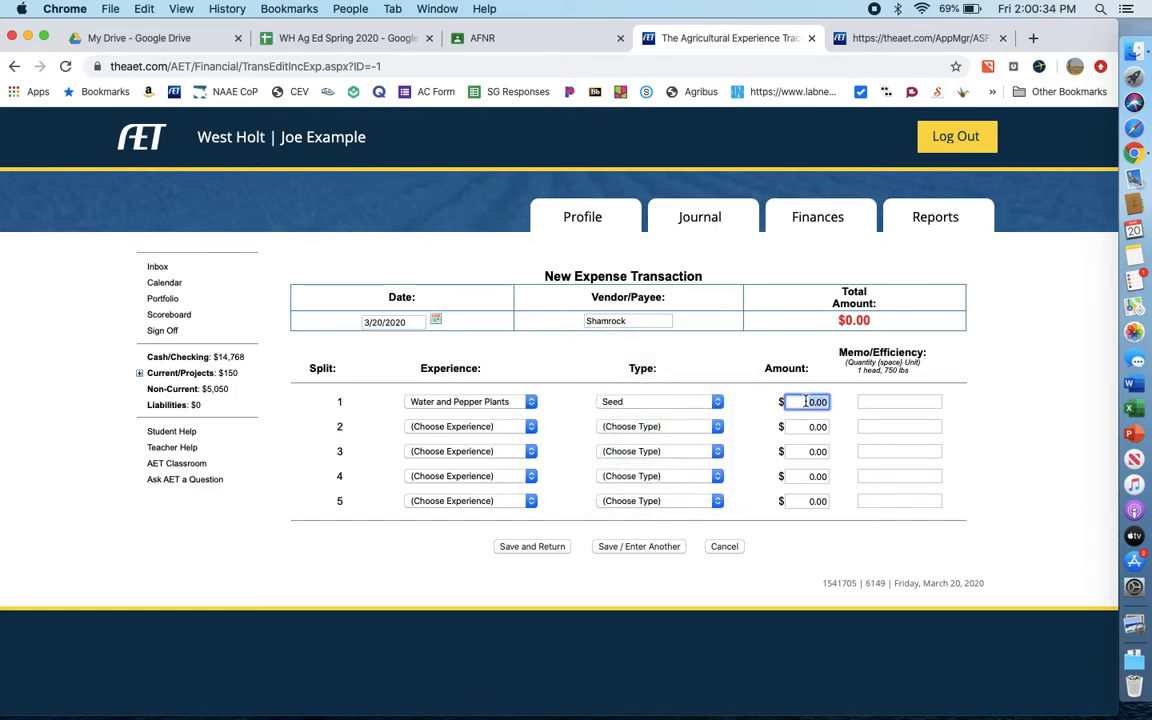
{"action": "type", "text": "10"}
{"action": "left_click", "coordinate": [911, 397]}
{"action": "type", "text": "Seeds"}
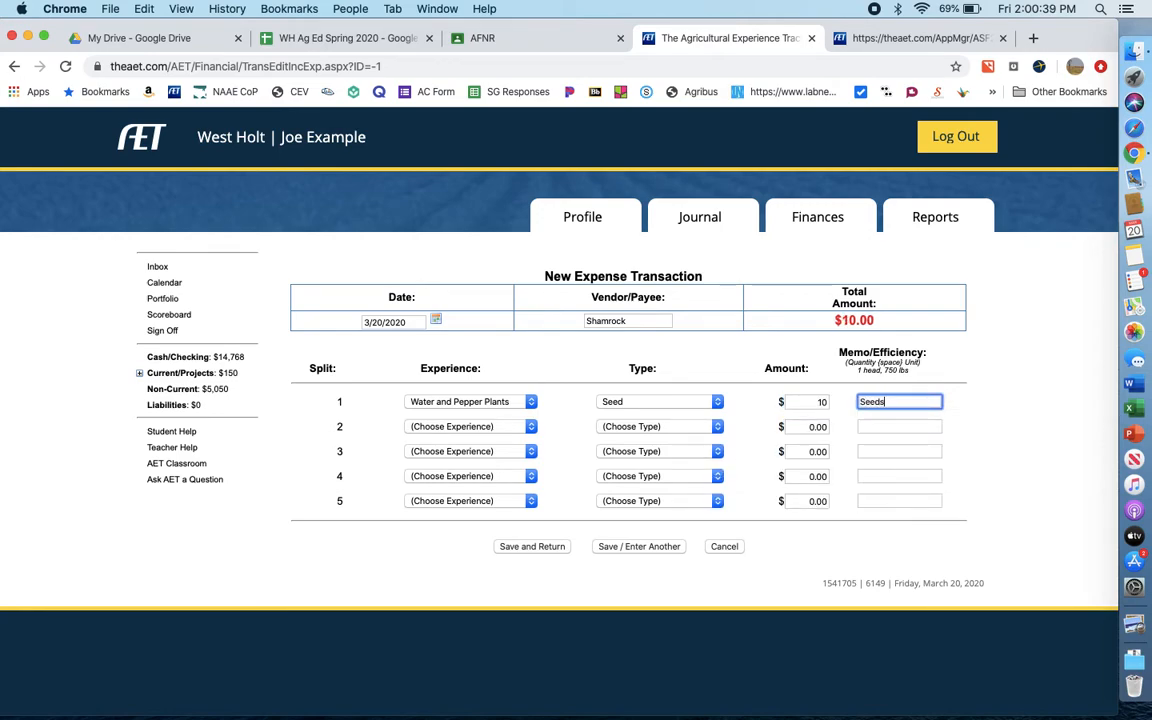
{"action": "left_click", "coordinate": [995, 380]}
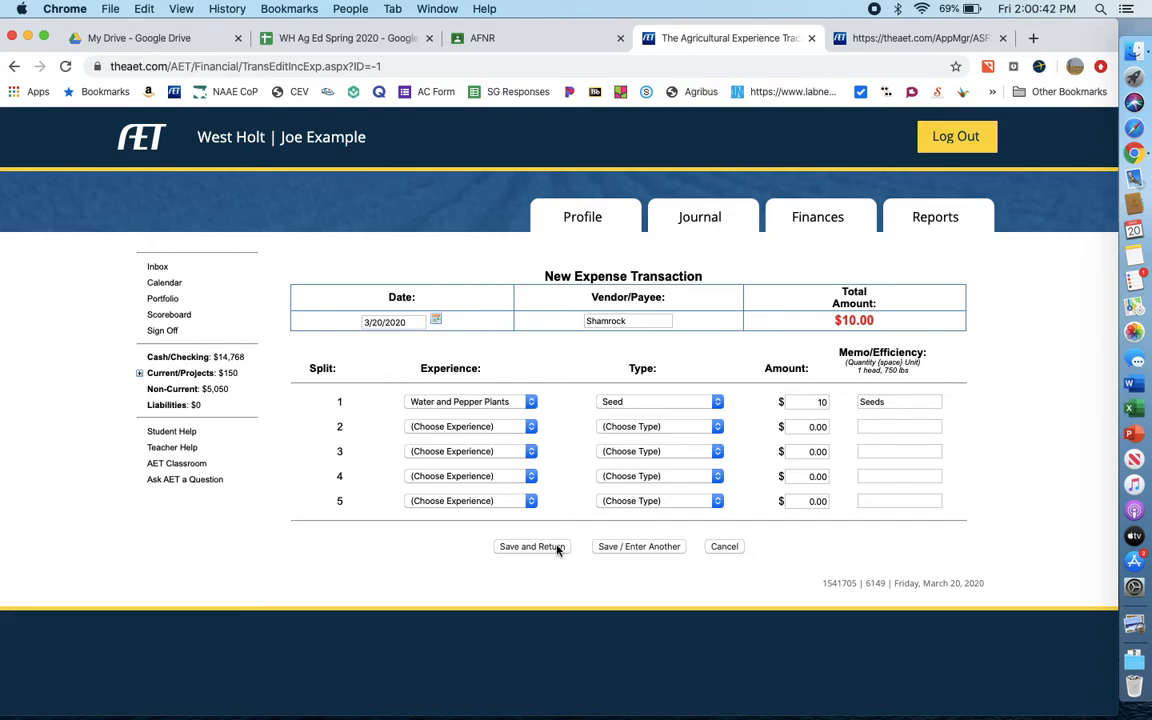
- Date the expense transaction 1/6/2020 and save it, returning to the transaction list
{"action": "left_click", "coordinate": [436, 320]}
{"action": "left_click", "coordinate": [376, 341]}
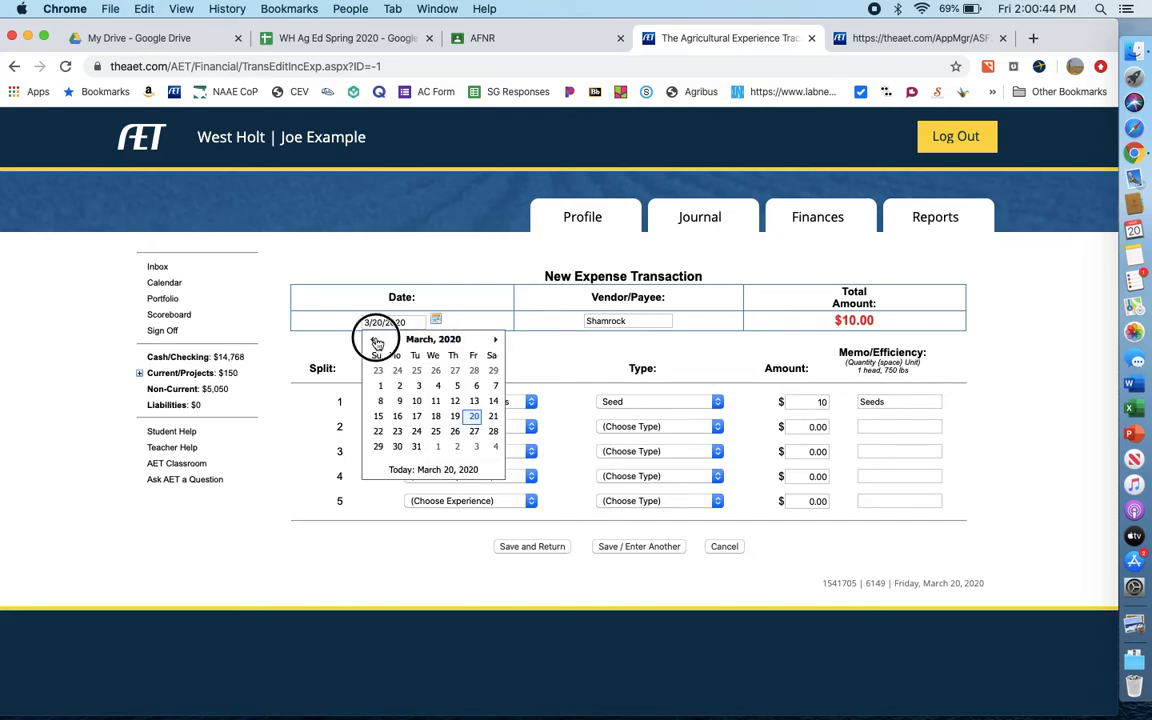
{"action": "left_click", "coordinate": [373, 340]}
{"action": "left_click", "coordinate": [399, 386]}
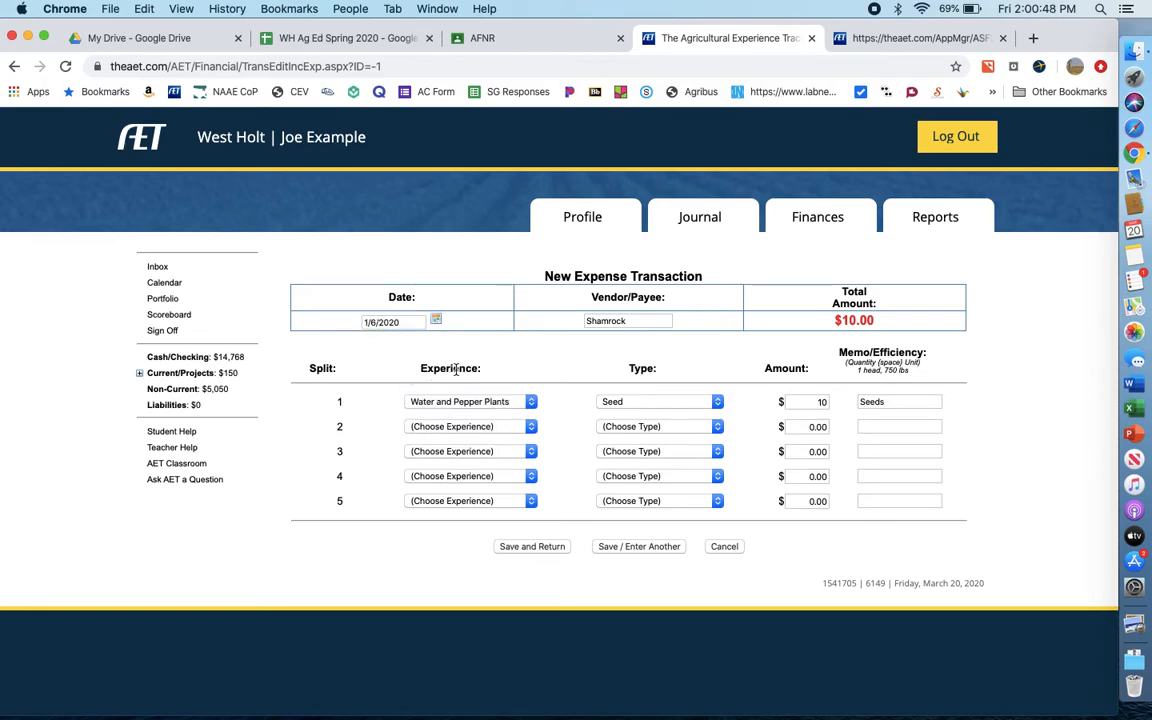
{"action": "left_click", "coordinate": [533, 547]}
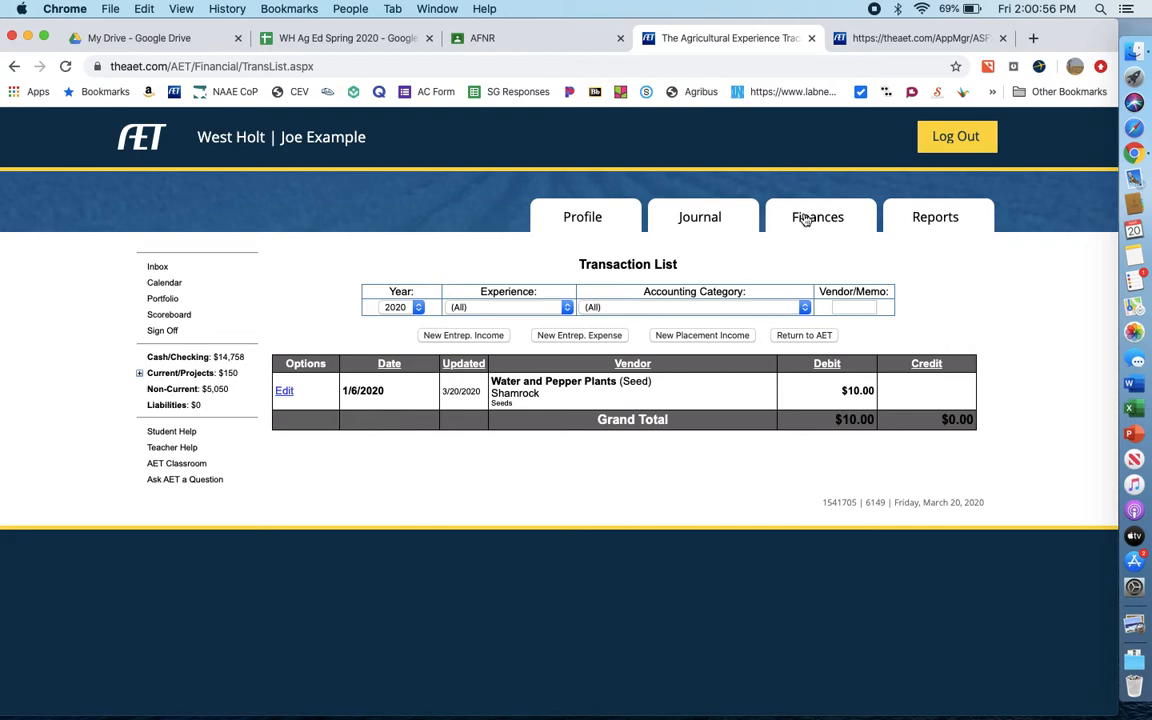
- Begin the 2020 annual review description for Water and Pepper Plants with "I researched pepper plants to find out the right amount of water."
{"action": "left_click", "coordinate": [719, 216]}
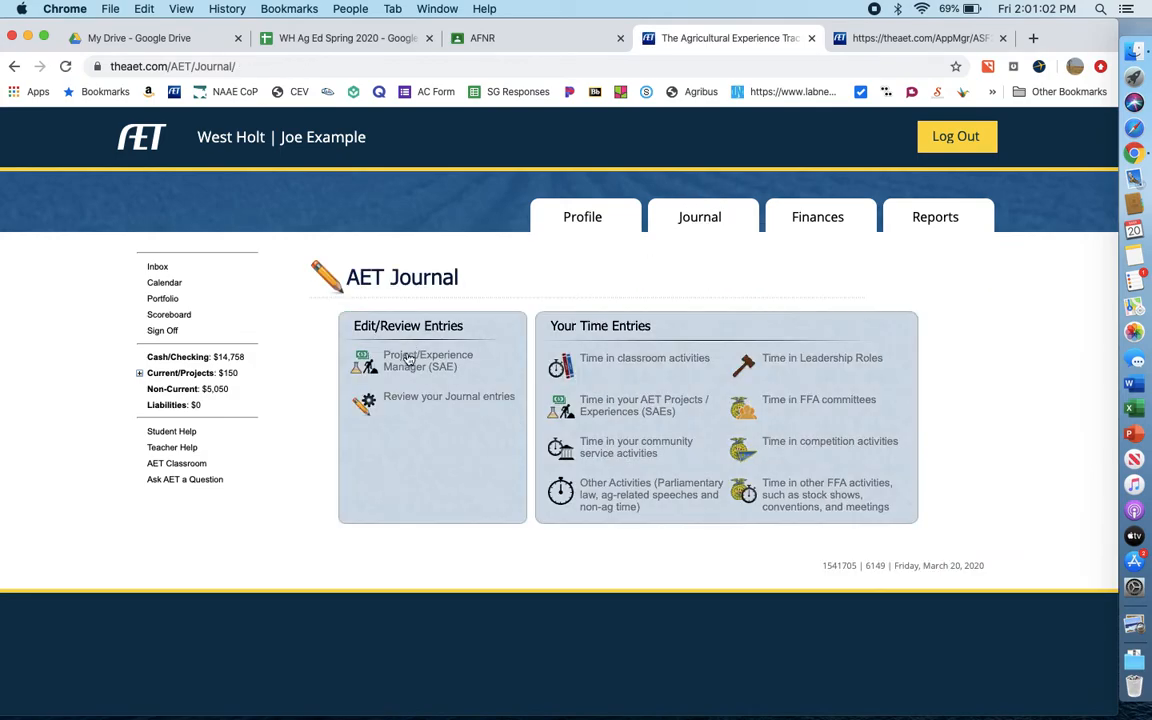
{"action": "left_click", "coordinate": [408, 366]}
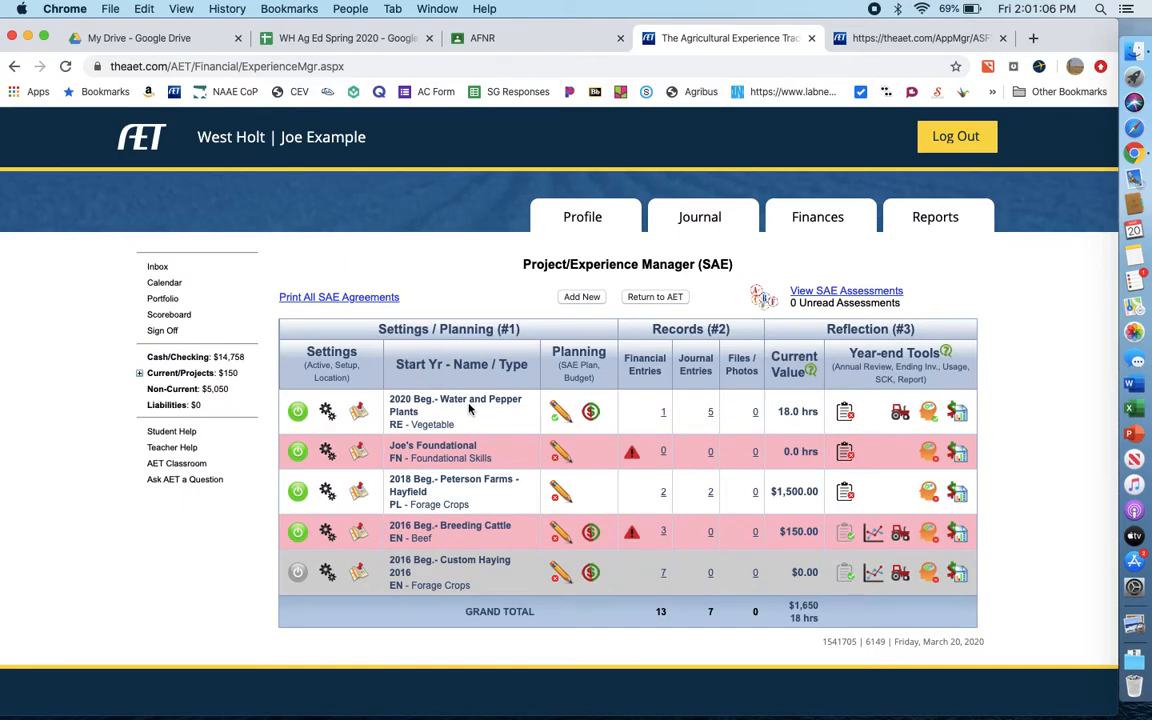
{"action": "left_click", "coordinate": [847, 411]}
{"action": "left_click", "coordinate": [695, 437]}
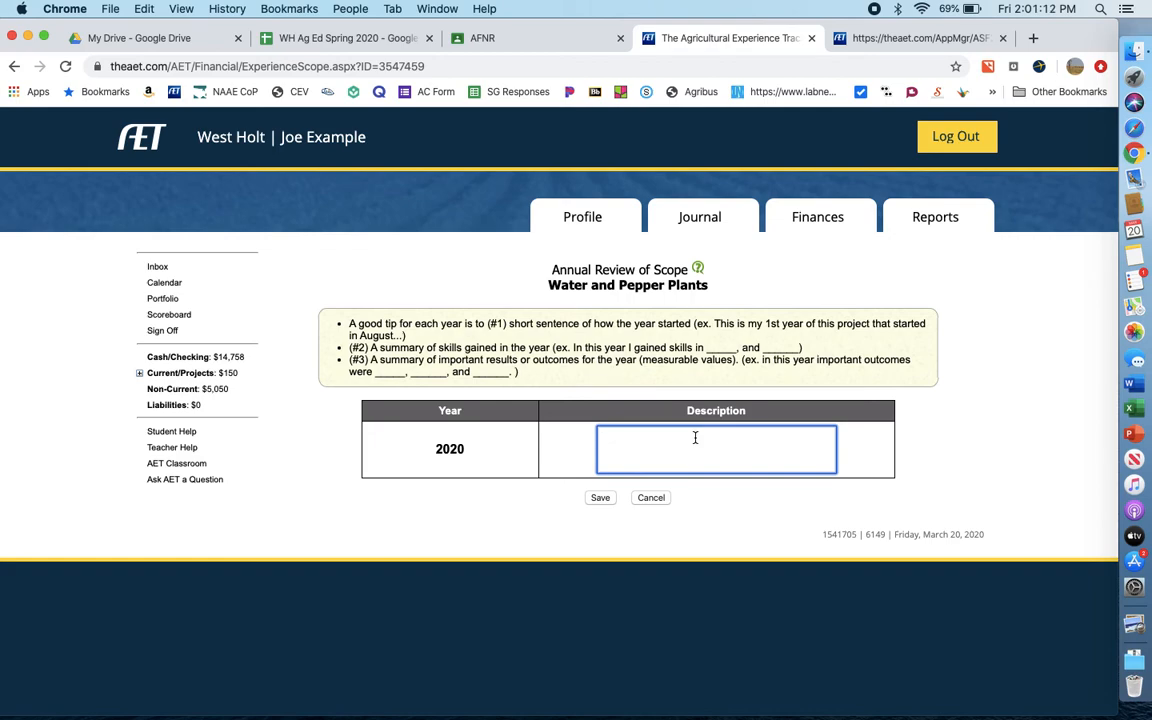
{"action": "type", "text": "I"}
{"action": "type", "text": "the ri"}
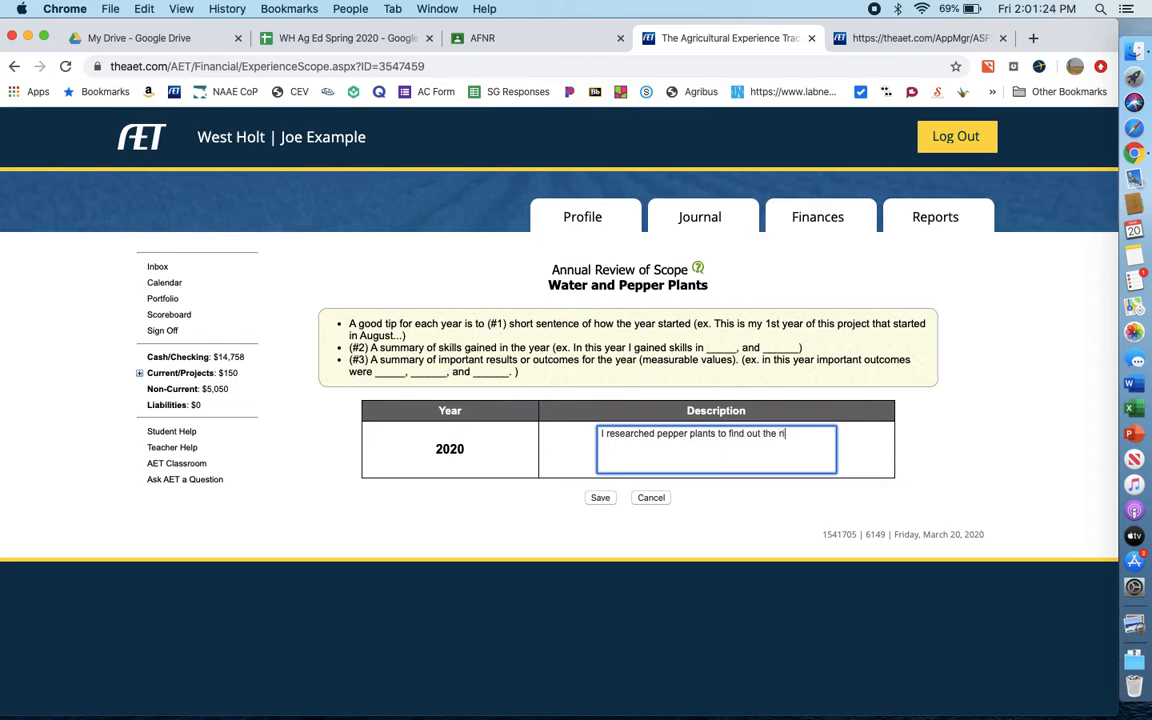
{"action": "type", "text": "ght amount o"}
- Add a second sentence about the research finding, beginning "I found out", to the 2020 description and save the annual review
{"action": "type", "text": "I d"}
{"action": "key", "text": "BackSpace"}
{"action": "type", "text": "found out"}
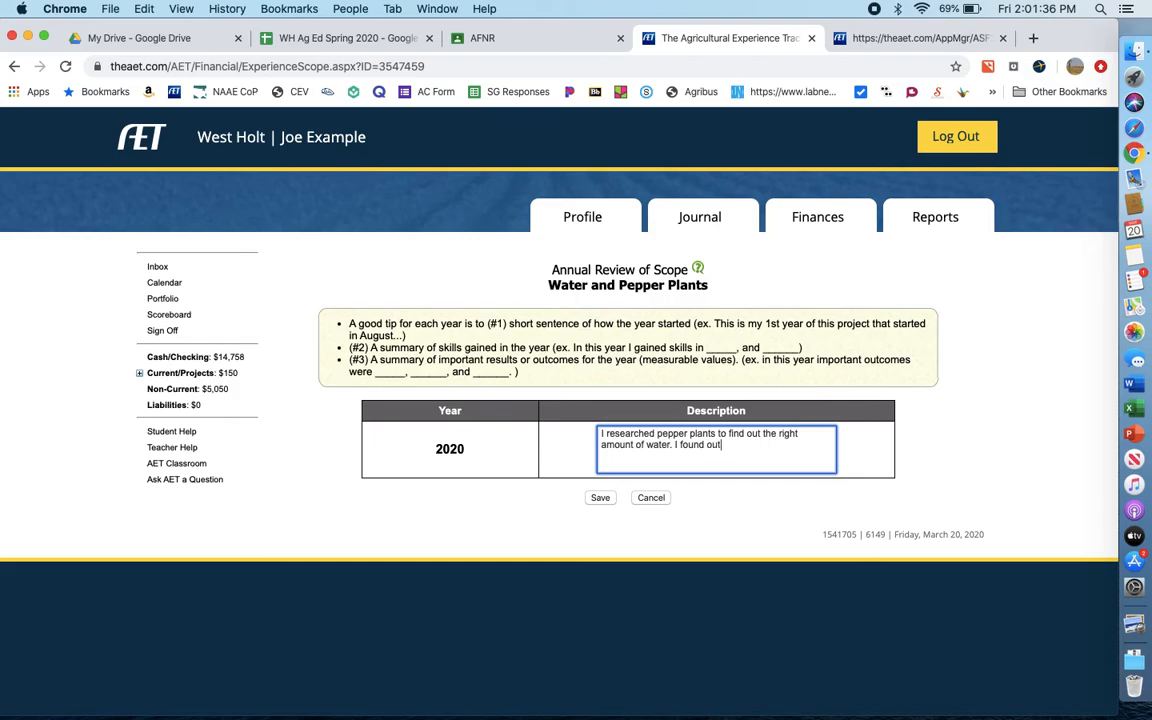
{"action": "type", "text": " that ..."}
{"action": "left_click", "coordinate": [608, 499]}
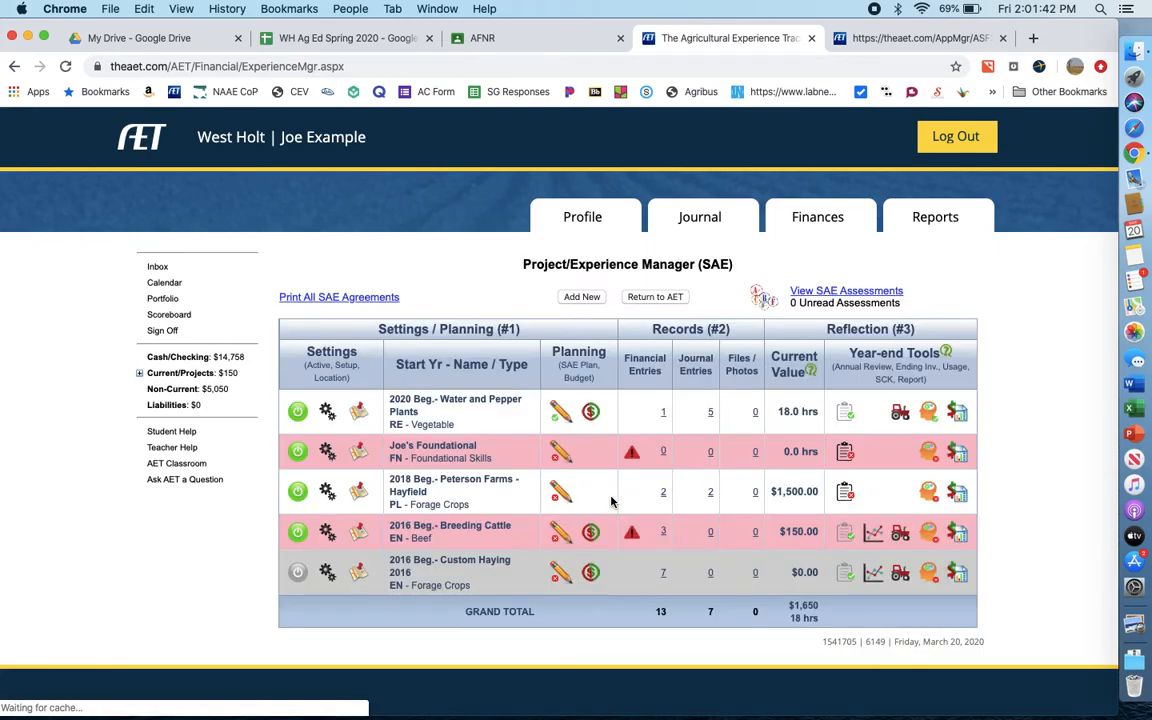
- Upload the photo sweetgum.jpeg to the Water and Pepper Plants portfolio and return to the Project/Experience Manager
{"action": "left_click", "coordinate": [756, 413]}
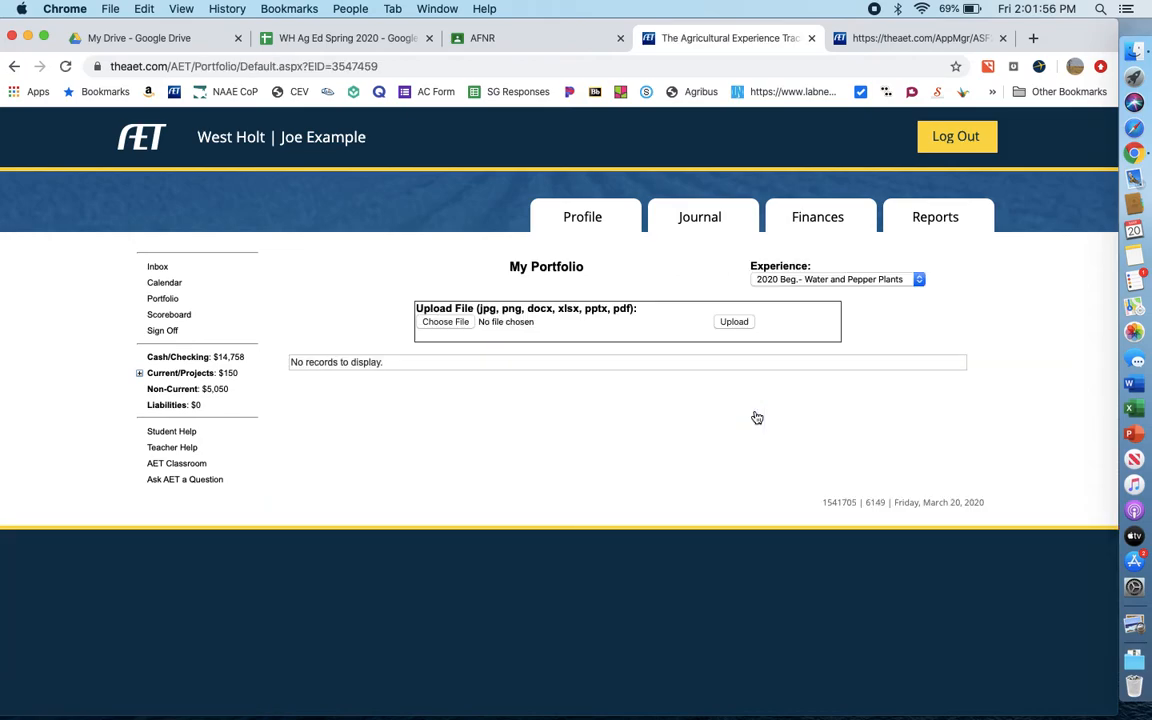
{"action": "left_click", "coordinate": [467, 322]}
{"action": "left_click", "coordinate": [437, 277]}
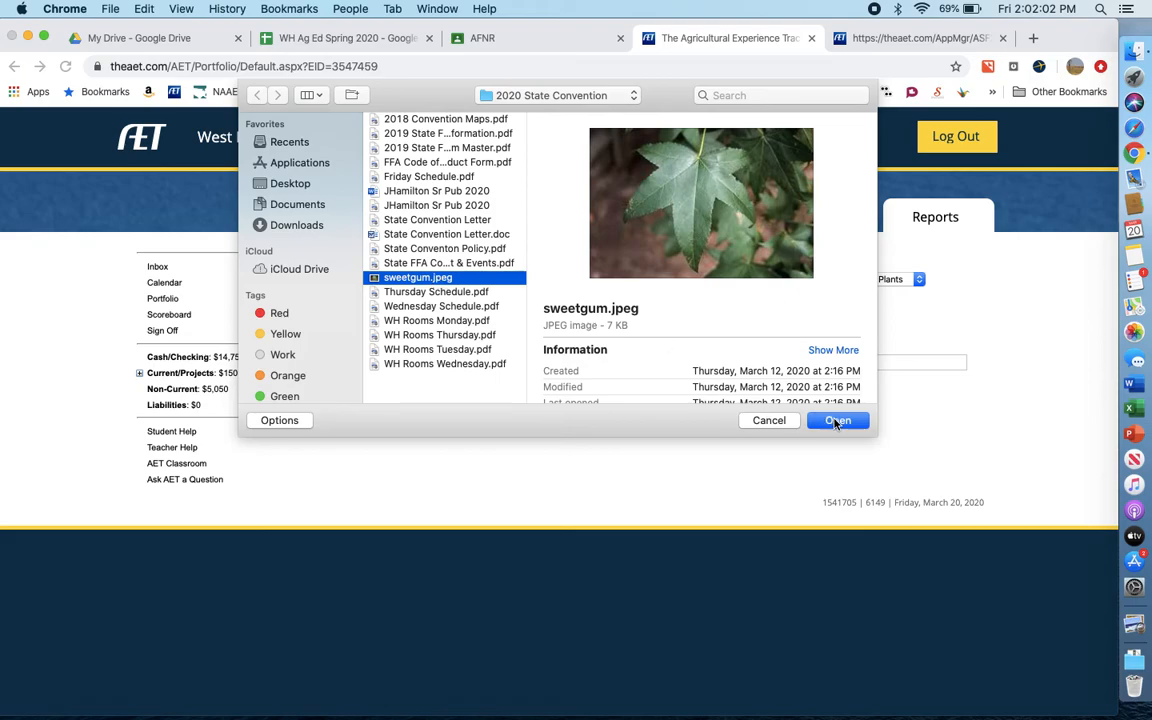
{"action": "left_click", "coordinate": [836, 421]}
{"action": "left_click", "coordinate": [740, 326]}
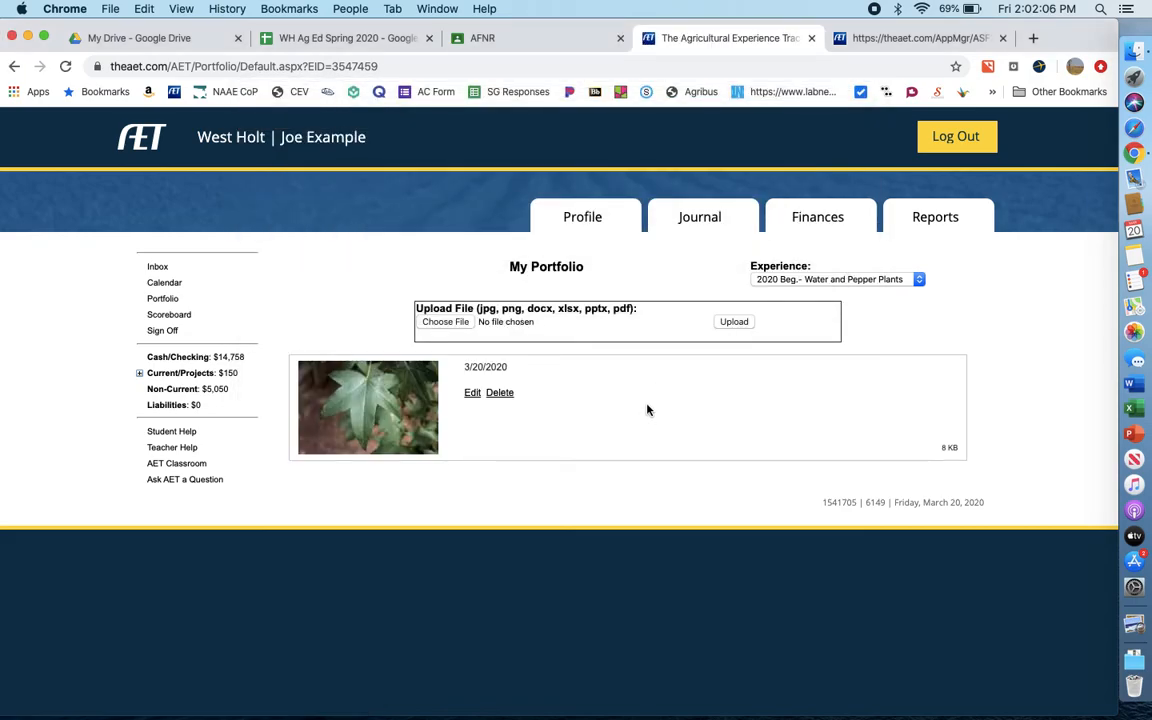
{"action": "left_click", "coordinate": [717, 221]}
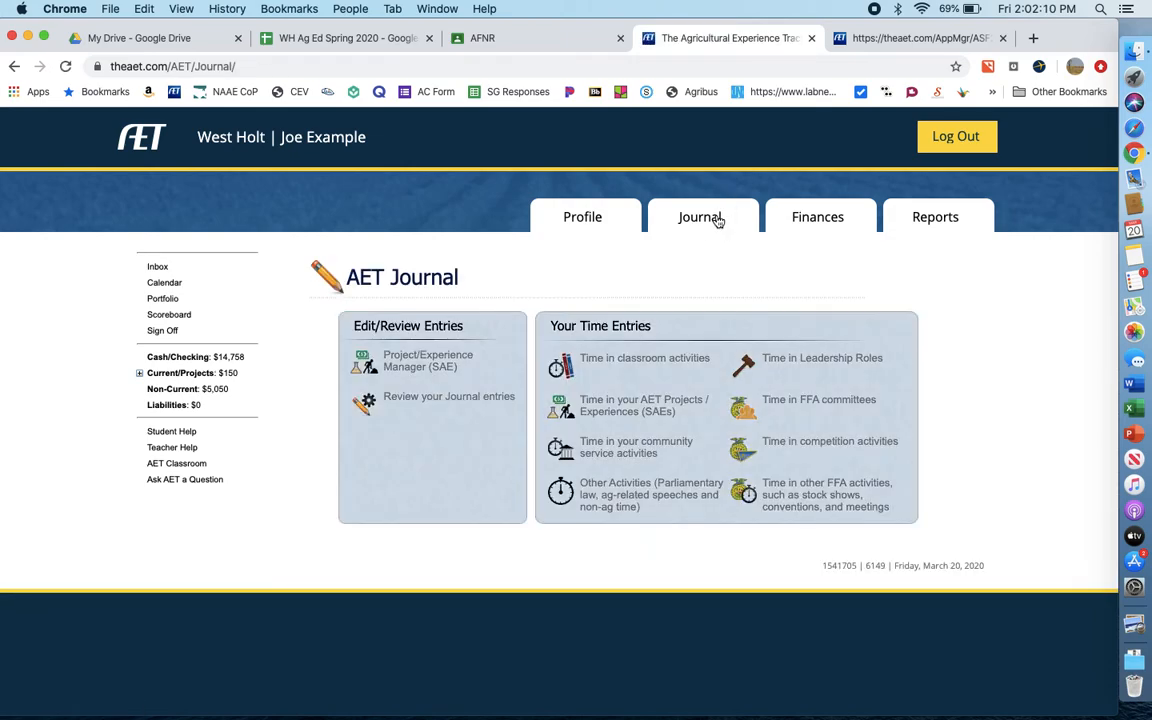
{"action": "left_click", "coordinate": [400, 366]}
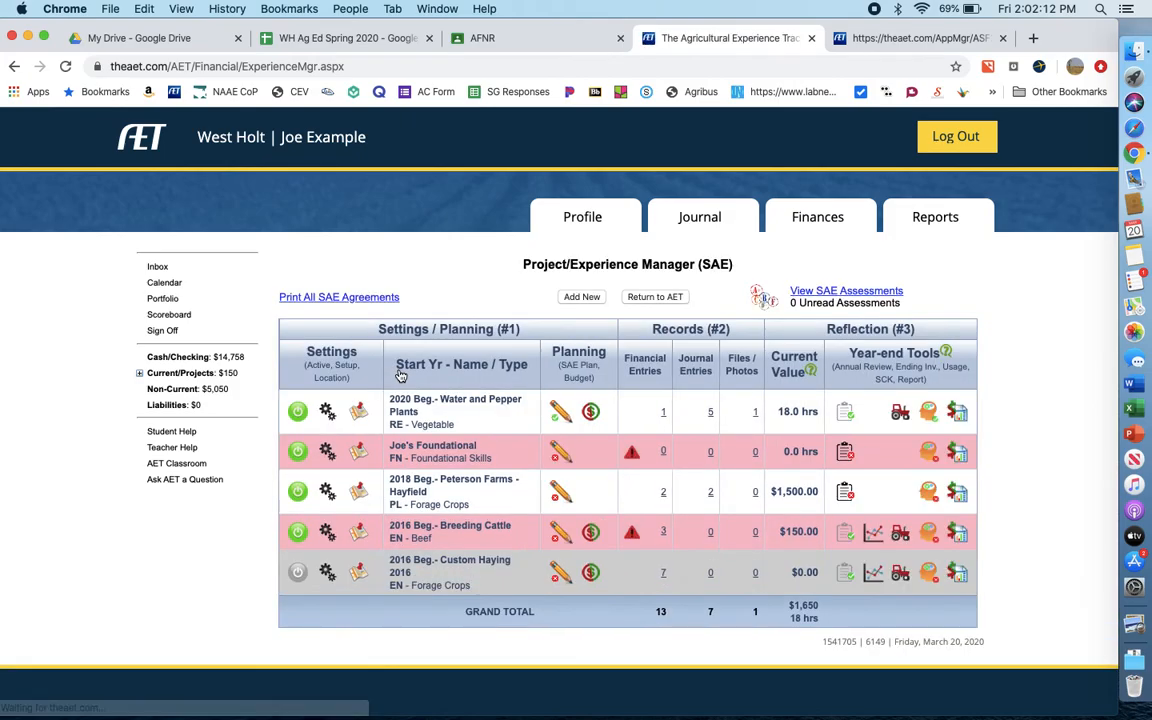